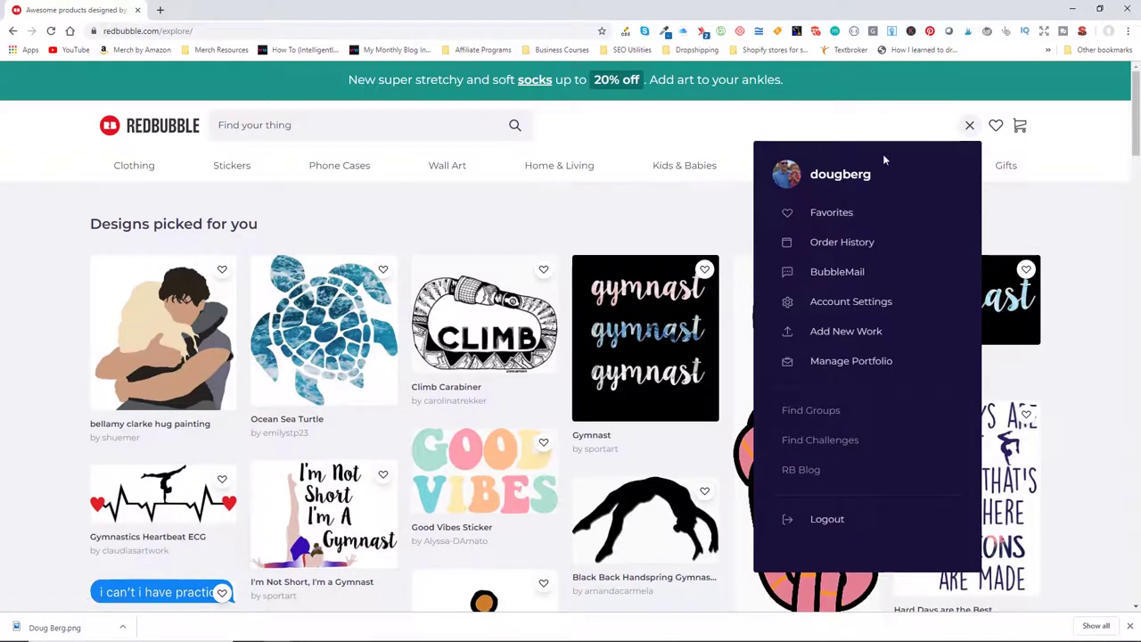
Add a new work by uploading the image carabeaner-design from the Desktop to all products
click(844, 337)
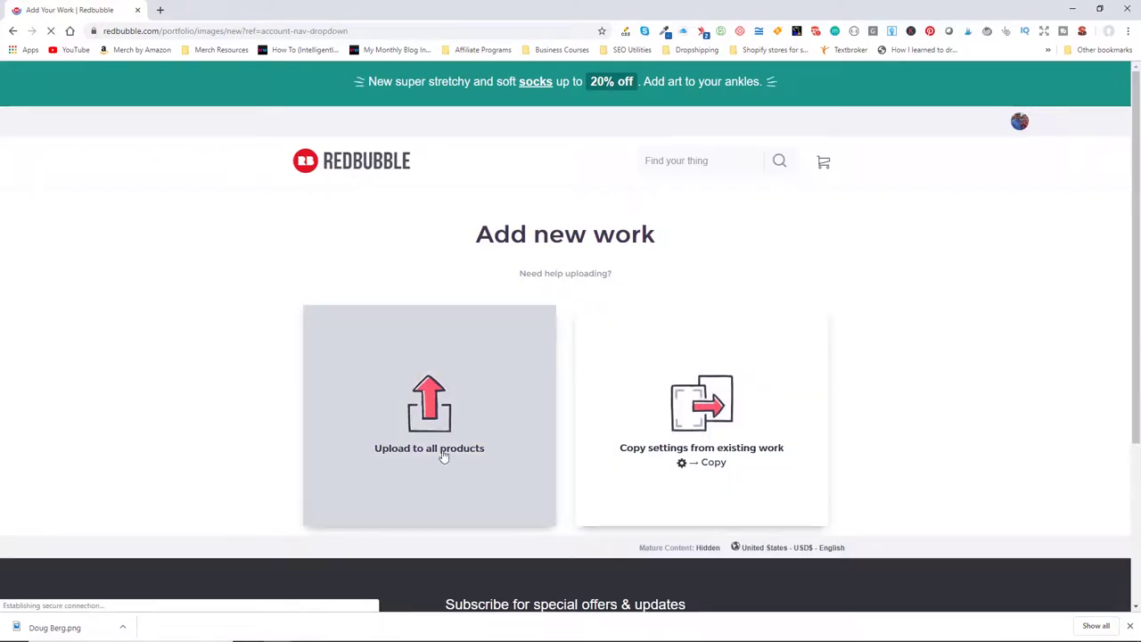
click(446, 446)
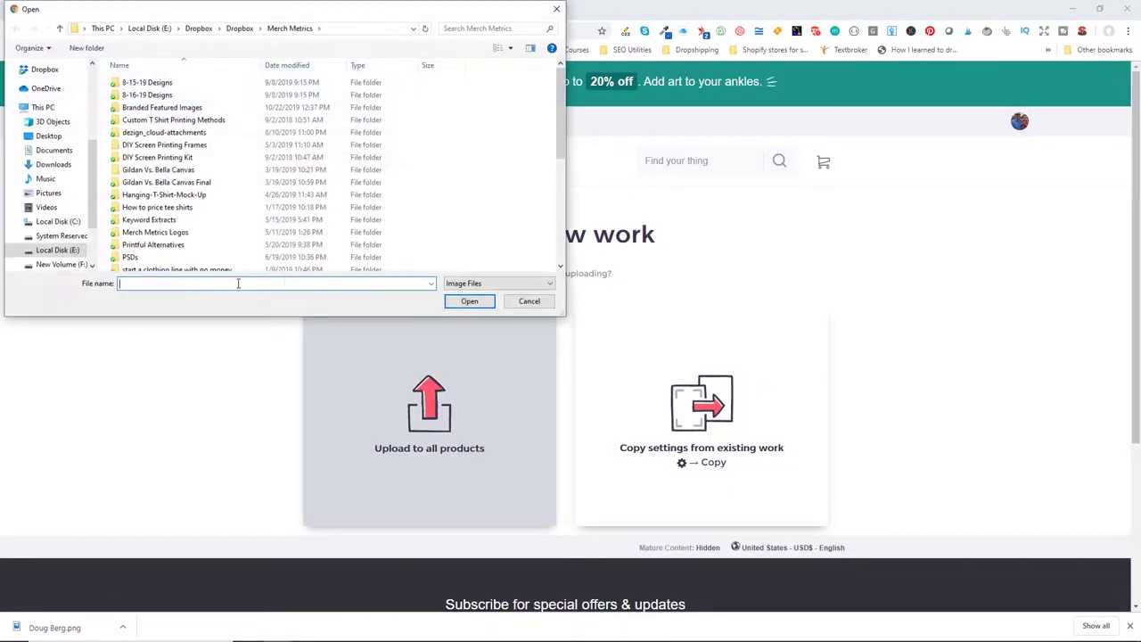
scroll(58, 116, up, 4)
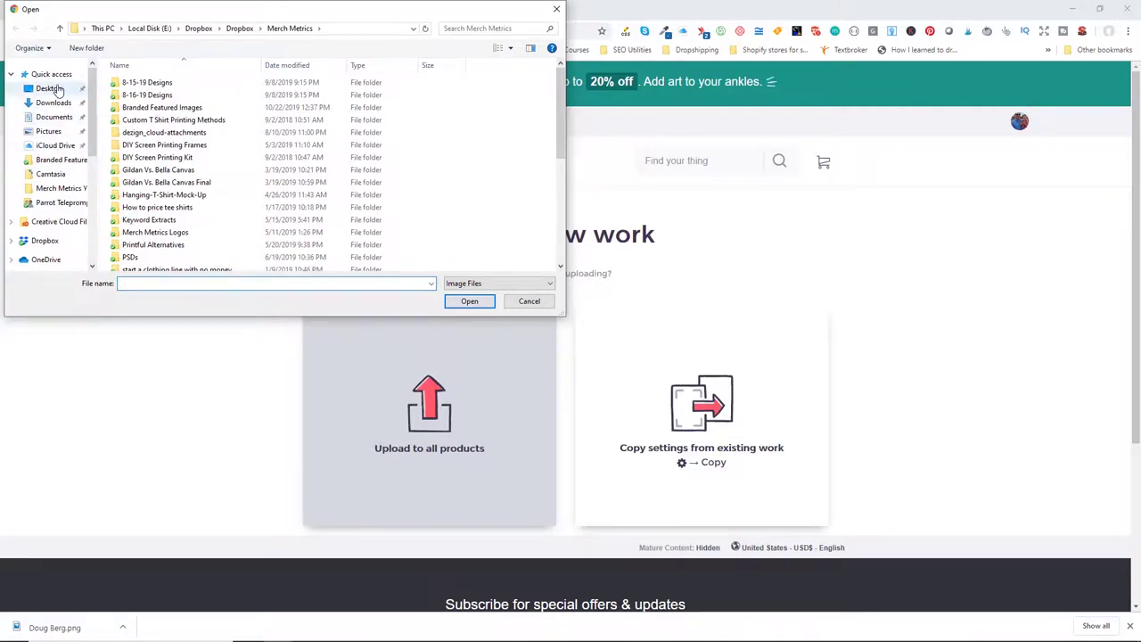
click(49, 88)
scroll(198, 211, down, 1)
scroll(198, 212, down, 3)
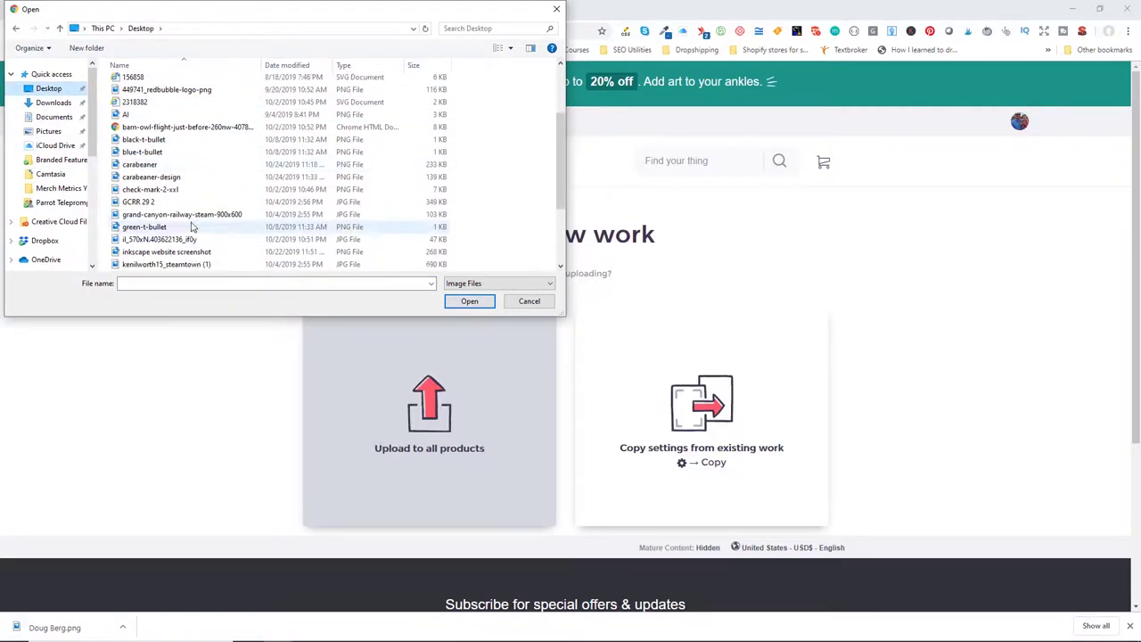
click(187, 129)
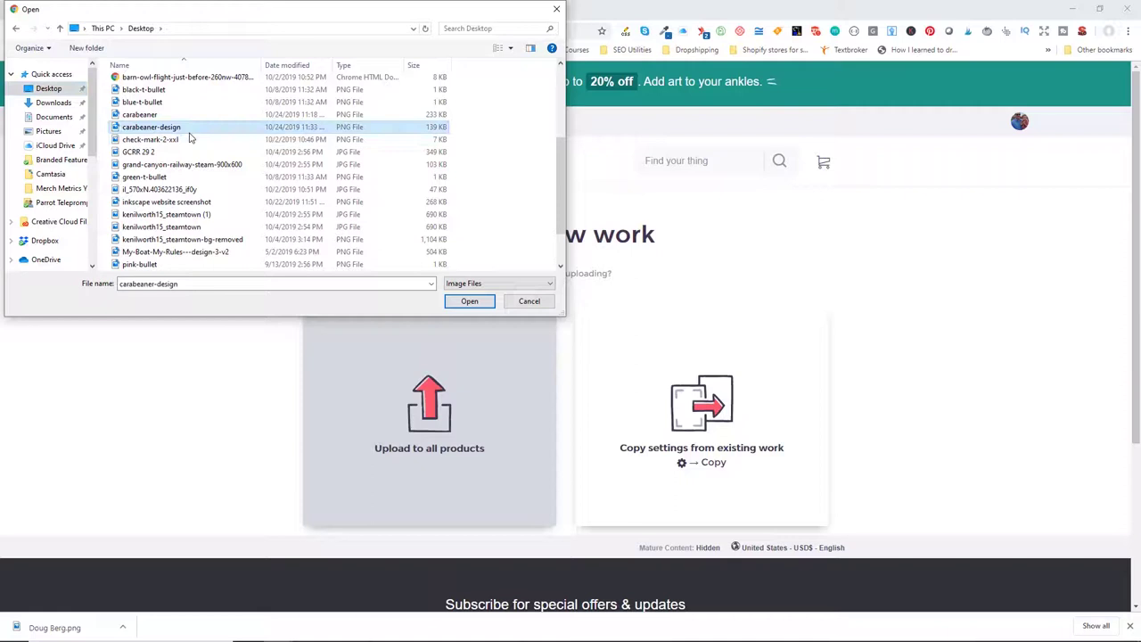
click(469, 300)
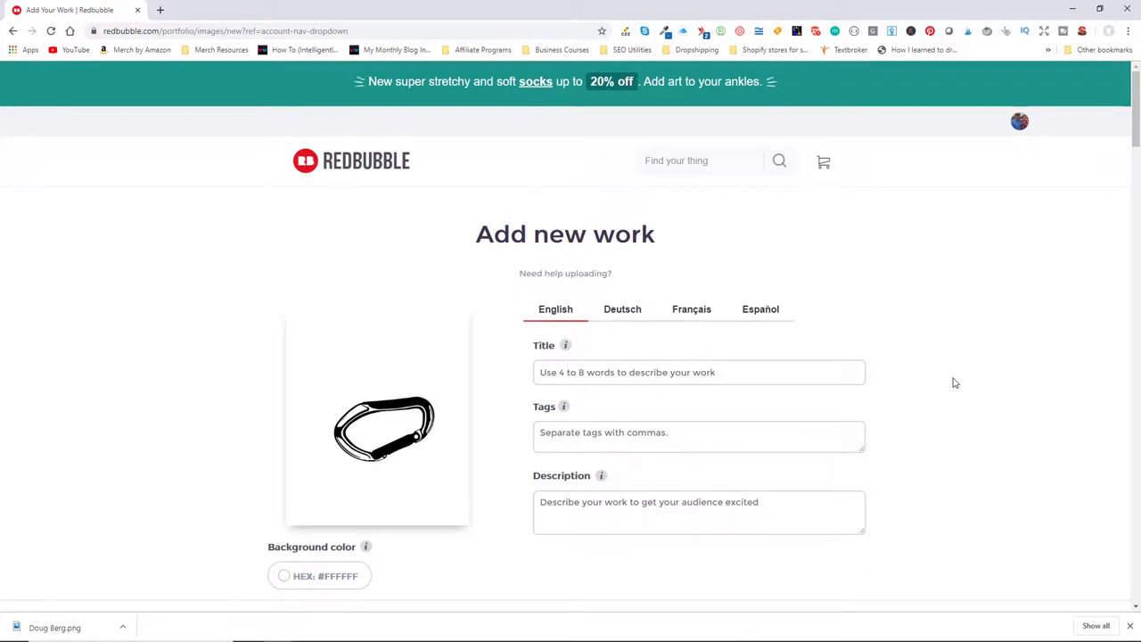
View the German version of the title, tags and description form, return to English and check the image replacement option
click(622, 308)
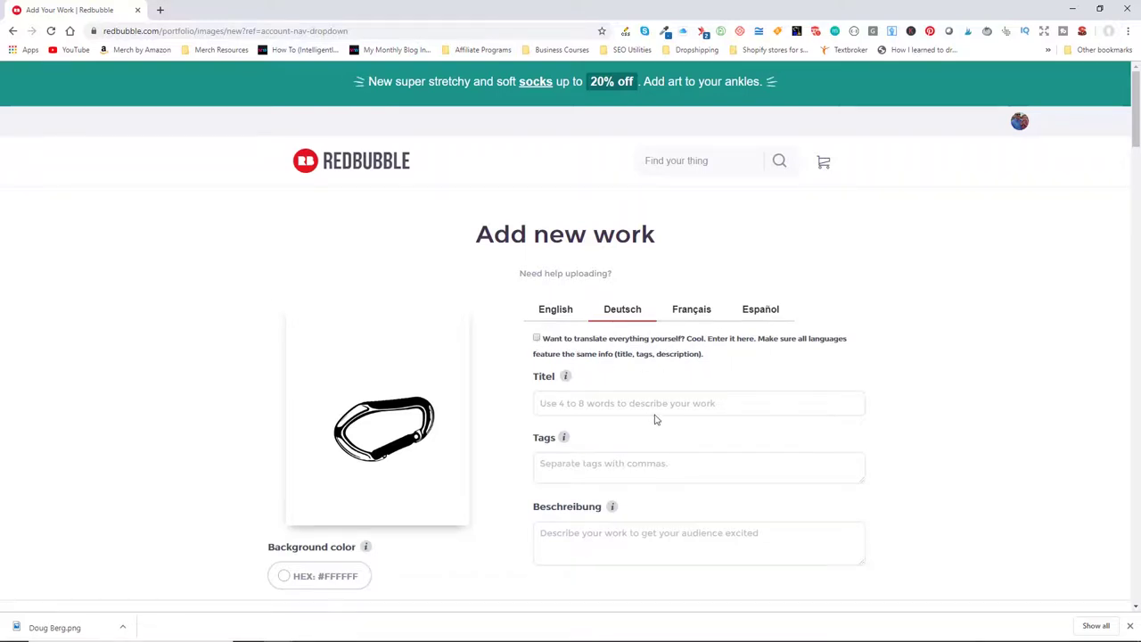
scroll(882, 505, down, 2)
scroll(883, 504, up, 2)
click(566, 312)
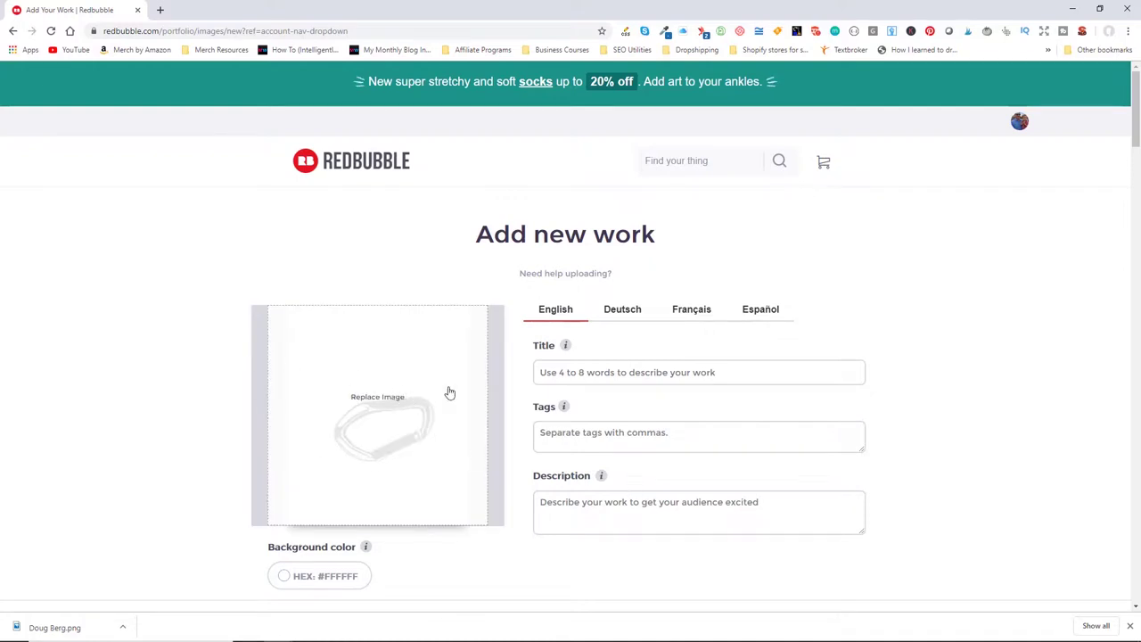
click(408, 438)
click(532, 302)
Enter the English title "Carabeaner Rock Climbing Design" for the work
click(595, 374)
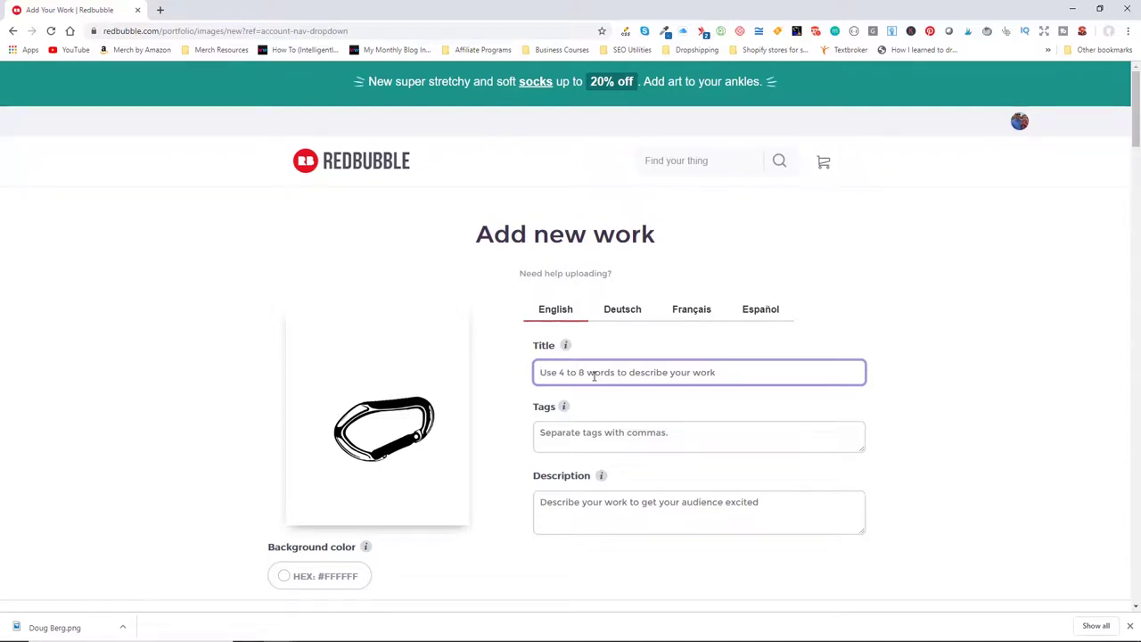
text(Carabean)
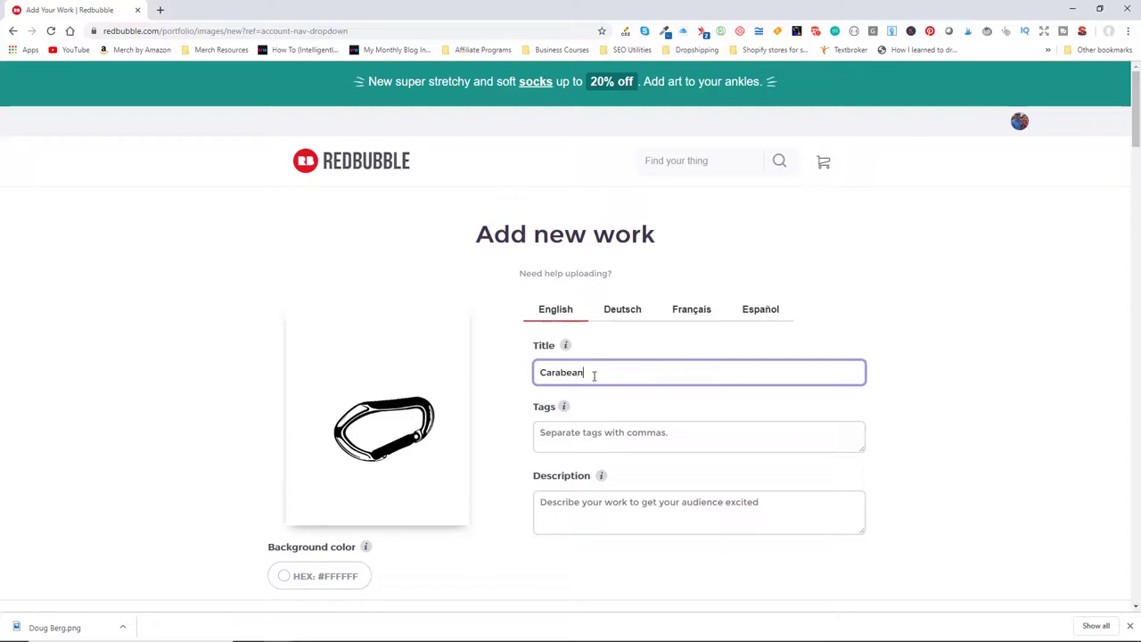
text(er)
right_click(562, 376)
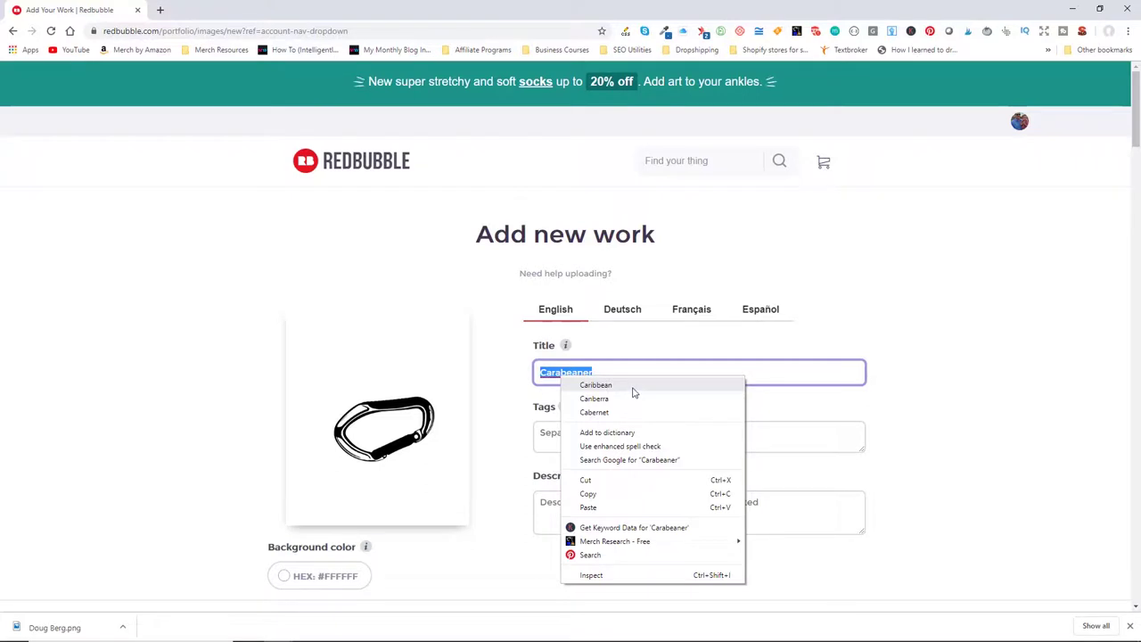
click(627, 365)
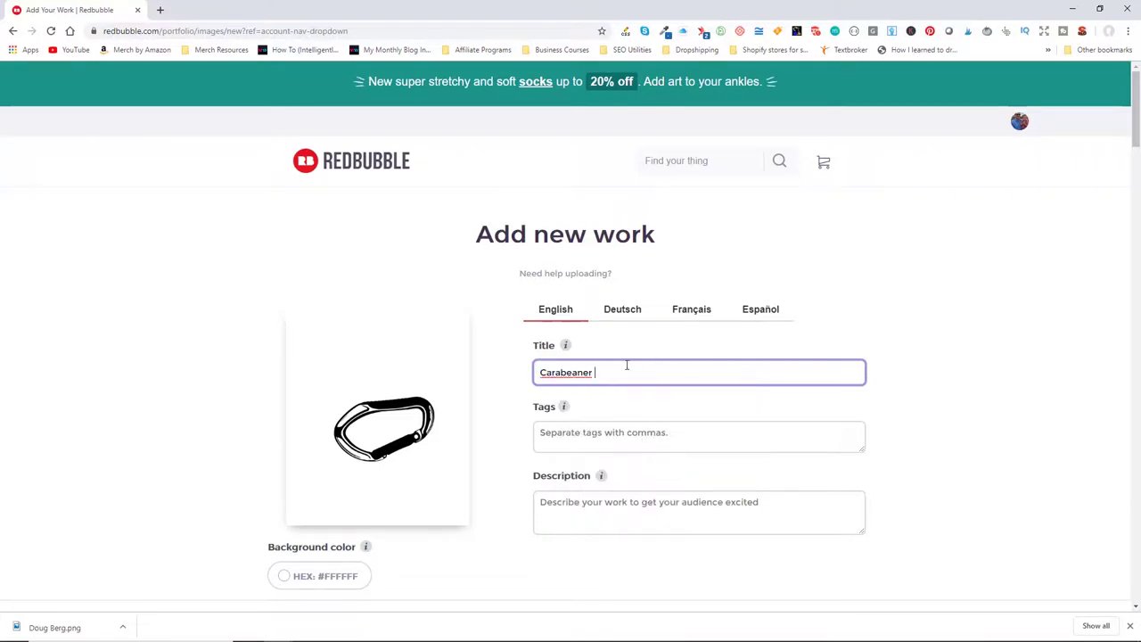
text(Rock Climbing Design)
Enter the tags rock climbing, climbing, bouldering, mountains, forest, camping, hiking and rapelling
key(Tab)
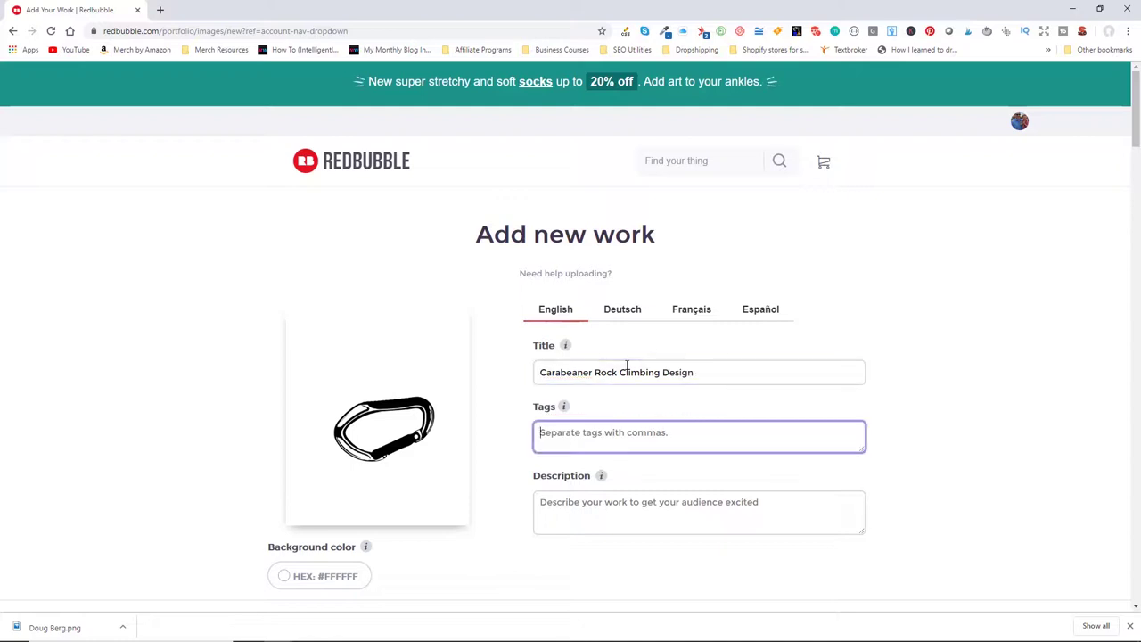
mouse_move(570, 409)
text(rock climbin)
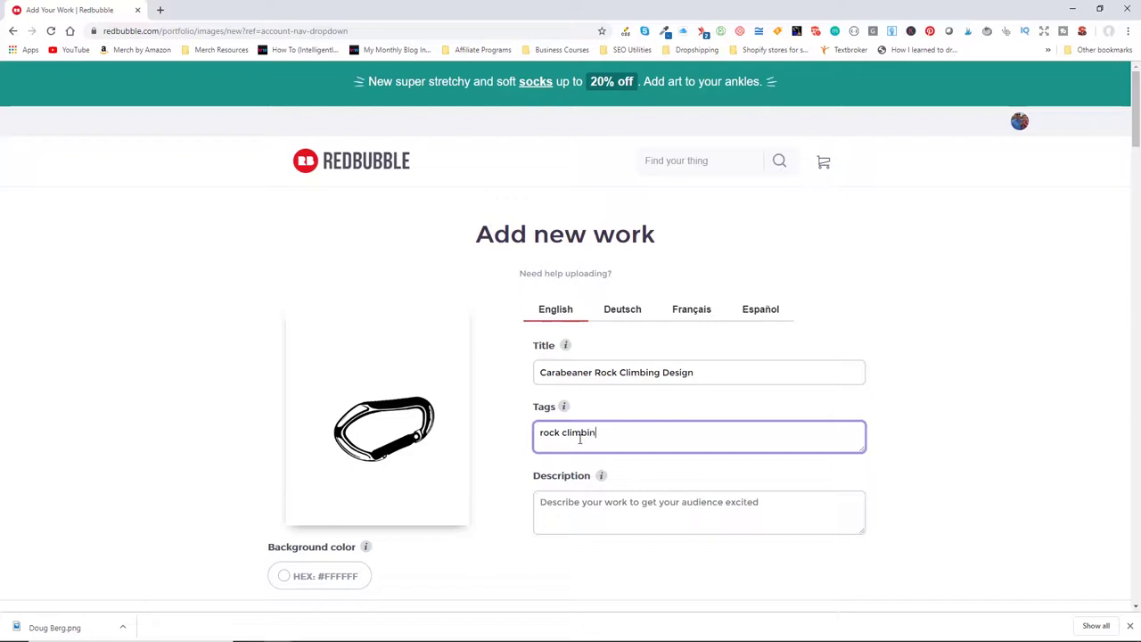
text(g, climbing, bouldering)
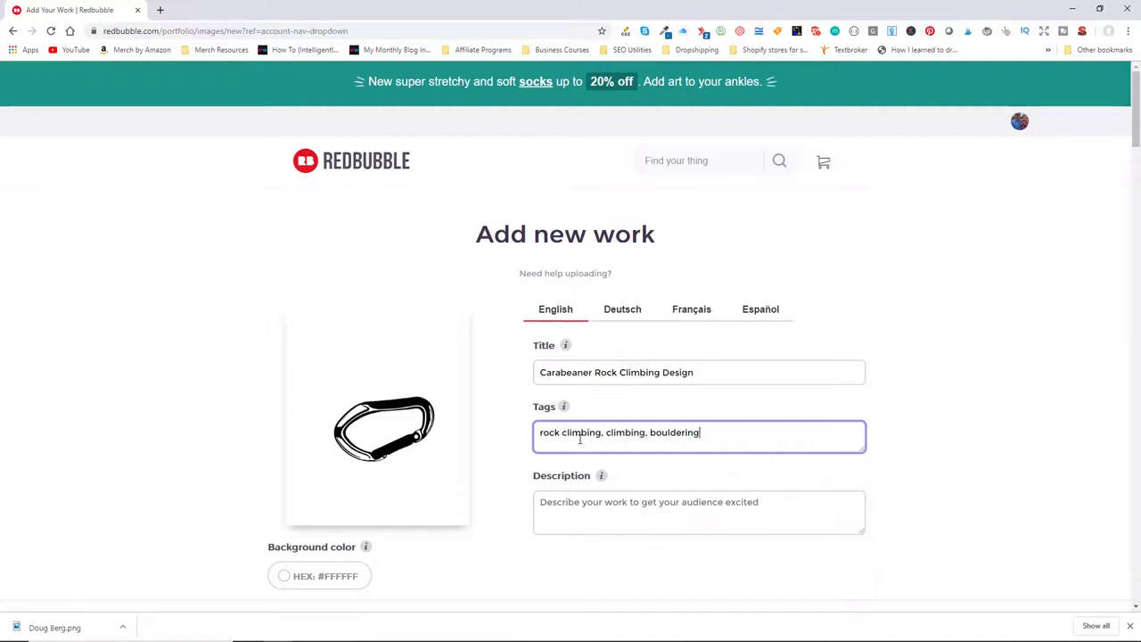
text(, )
text(mountsin)
key(BackSpace)
key(BackSpace)
key(BackSpace)
text(ains, forest, camp)
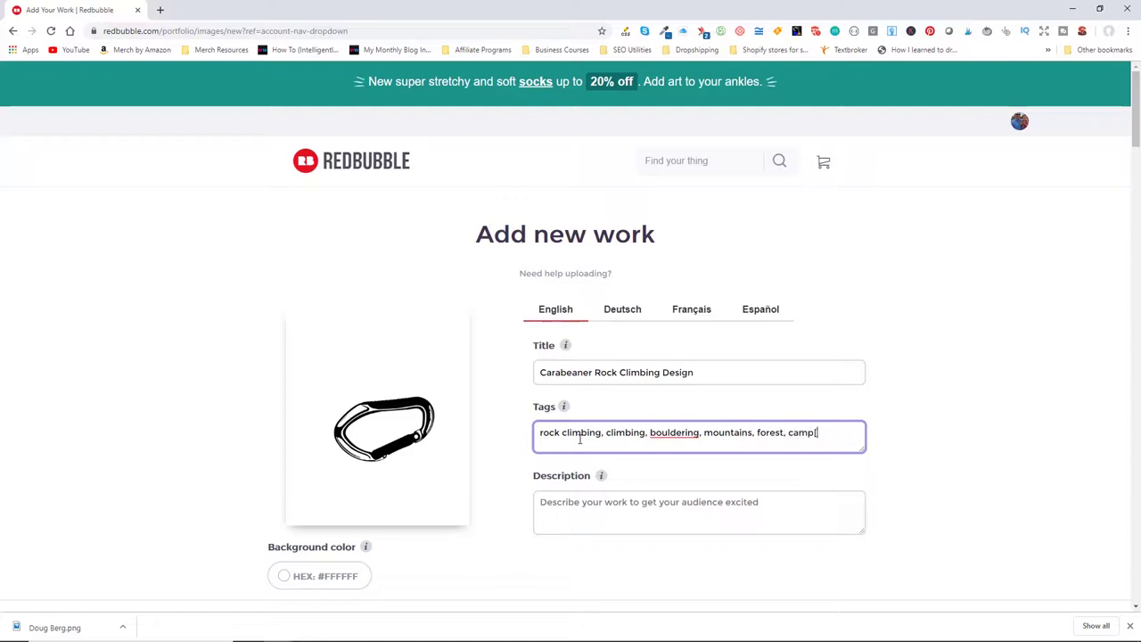
text(ing, hiking, rapelling,)
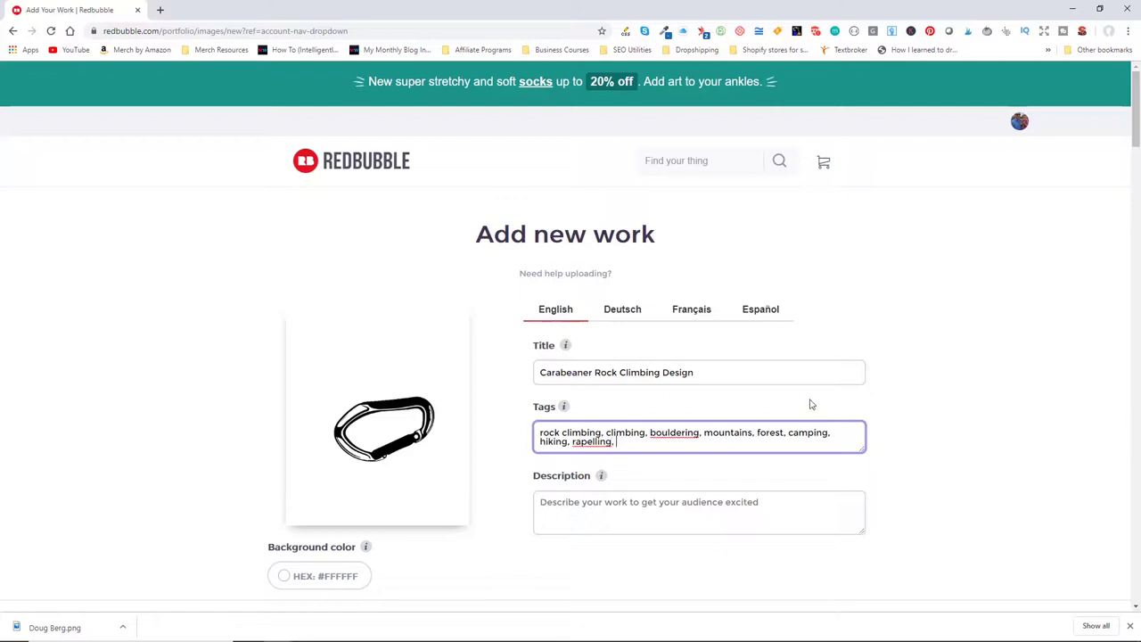
Correct the rapelling tag to rappelling and add the tags rope, carabeaner, outdoors, national park, national forest and tent
right_click(593, 441)
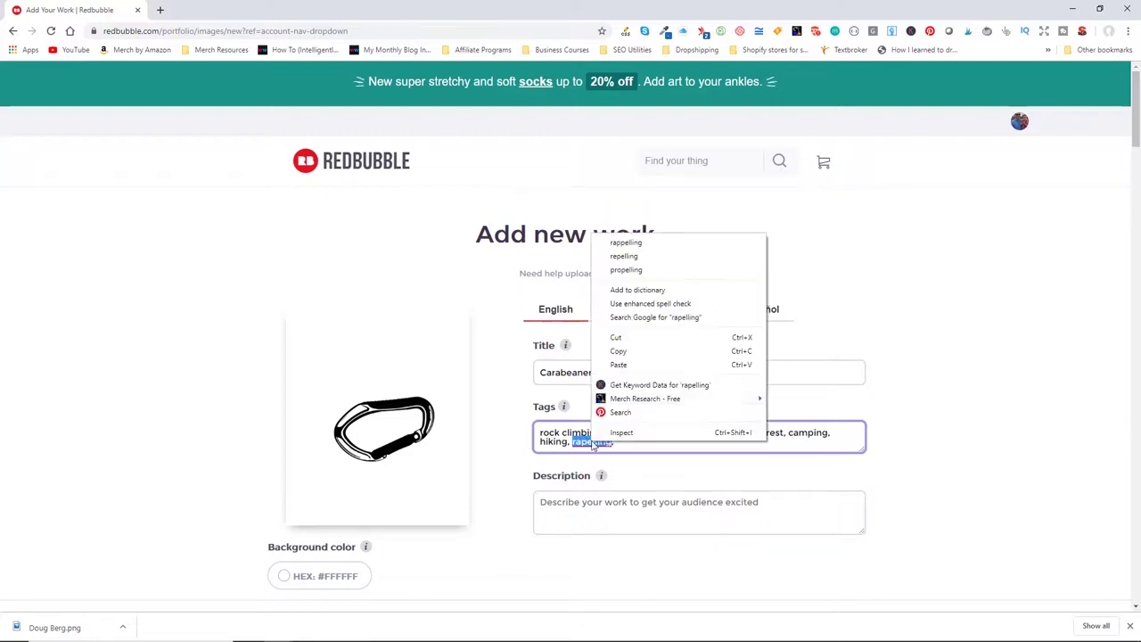
click(663, 245)
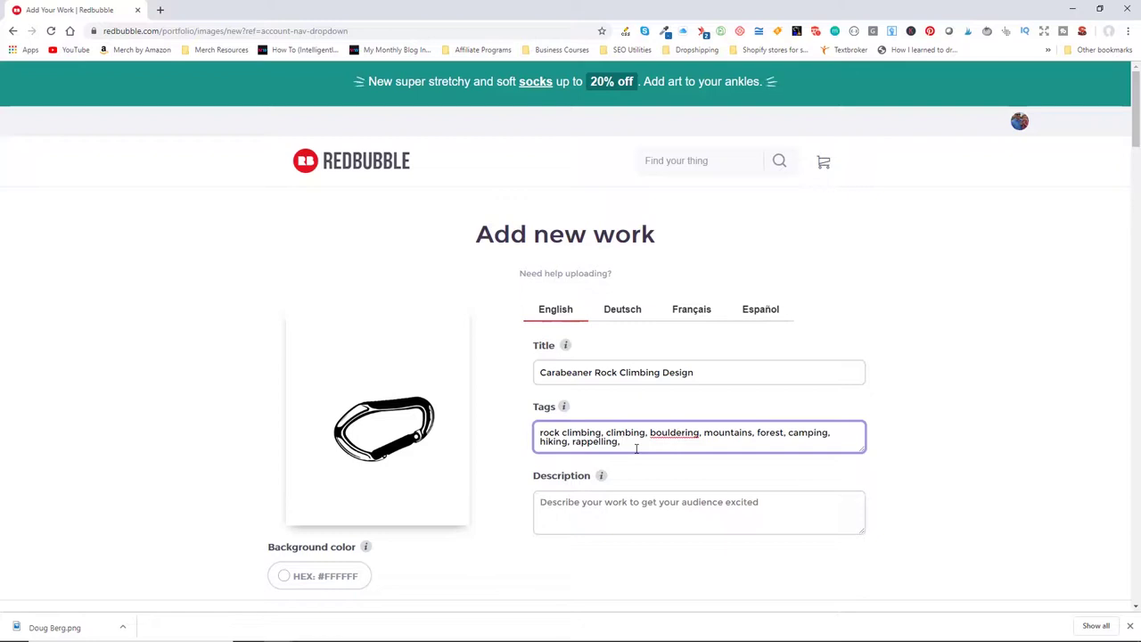
text(rope)
text(carabeaner,)
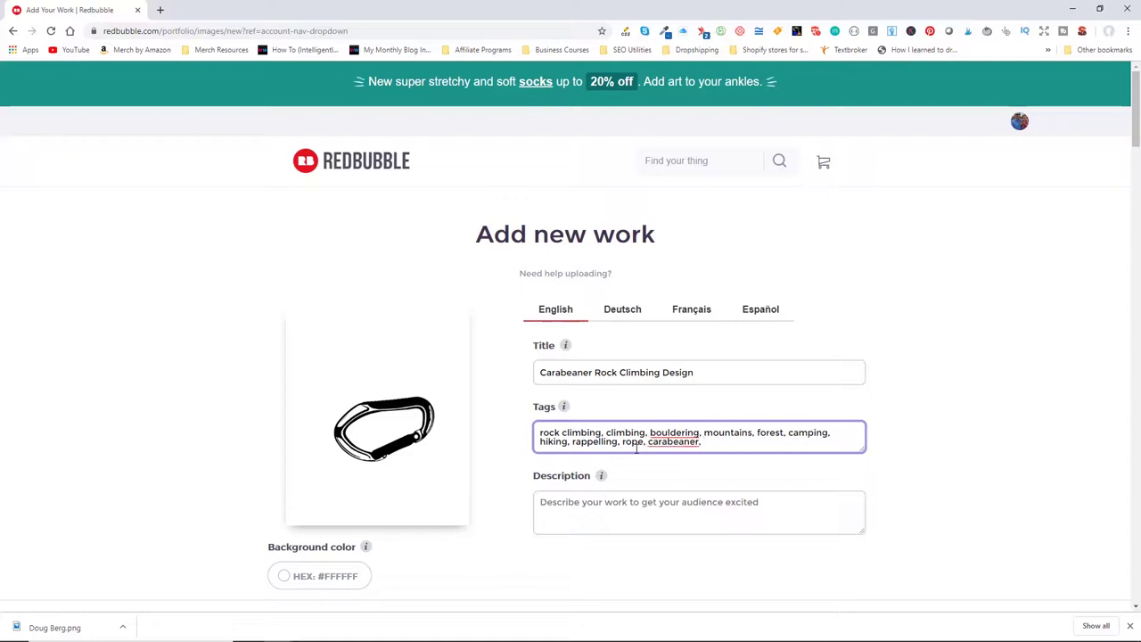
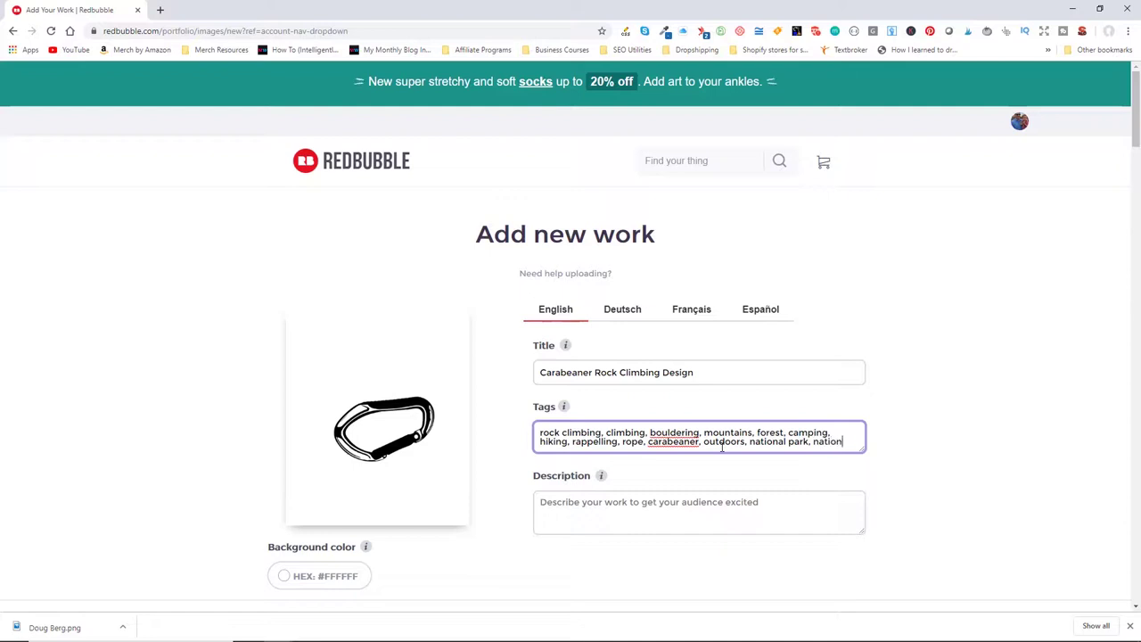
text(orest, tent)
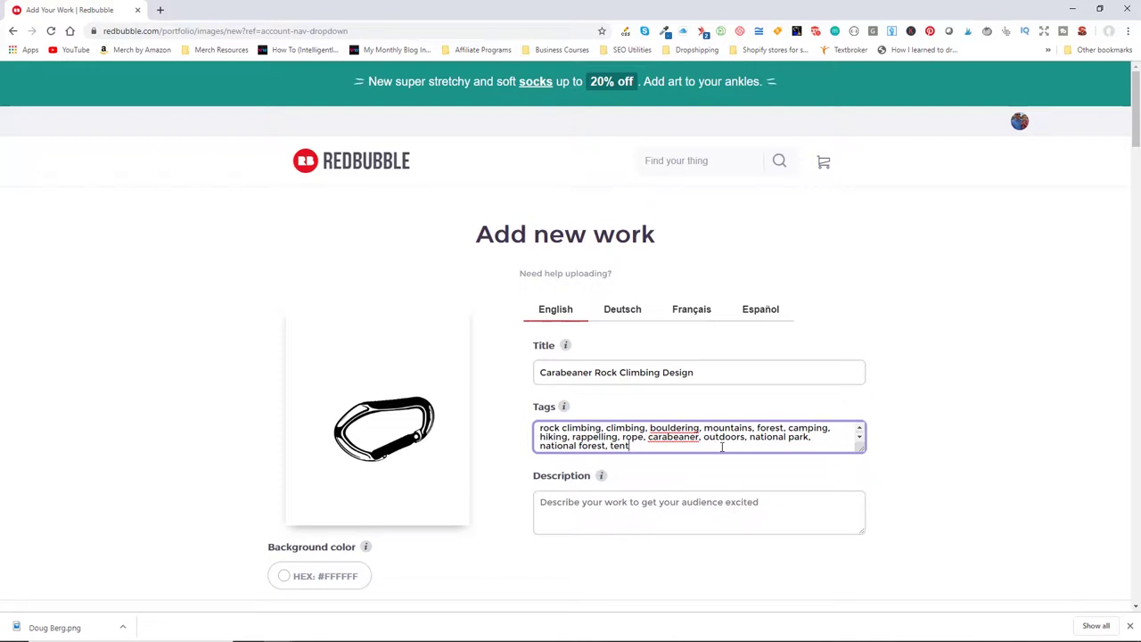
Enter the description "This carabeaner design is meant to appeal to lovers of the outdoors, climbers and hikers."
click(791, 508)
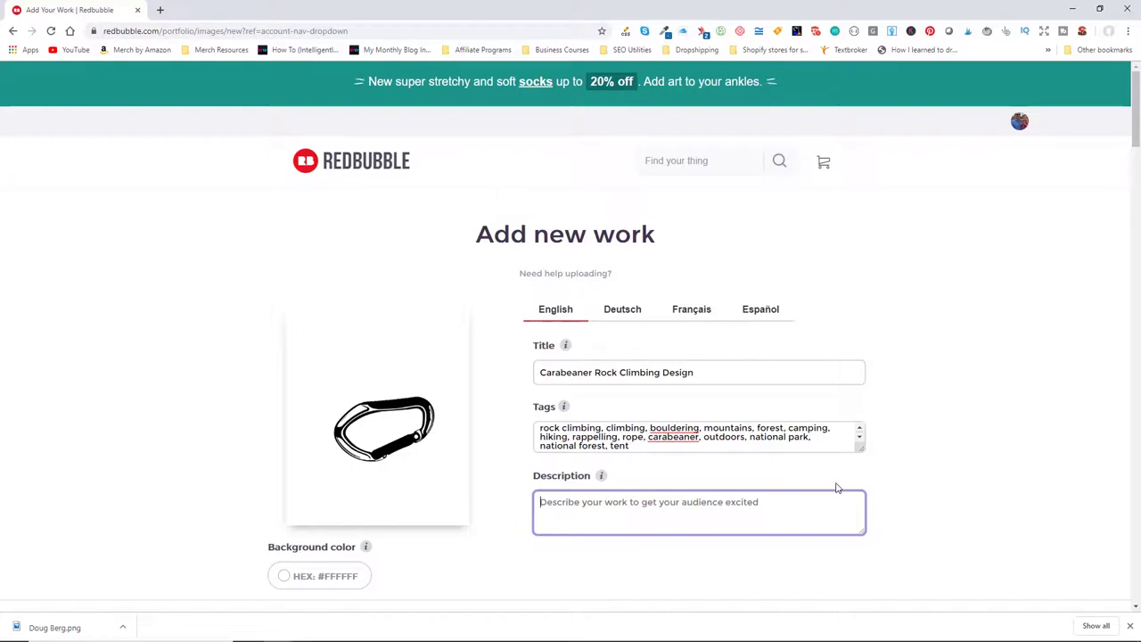
text(This carabeaner des)
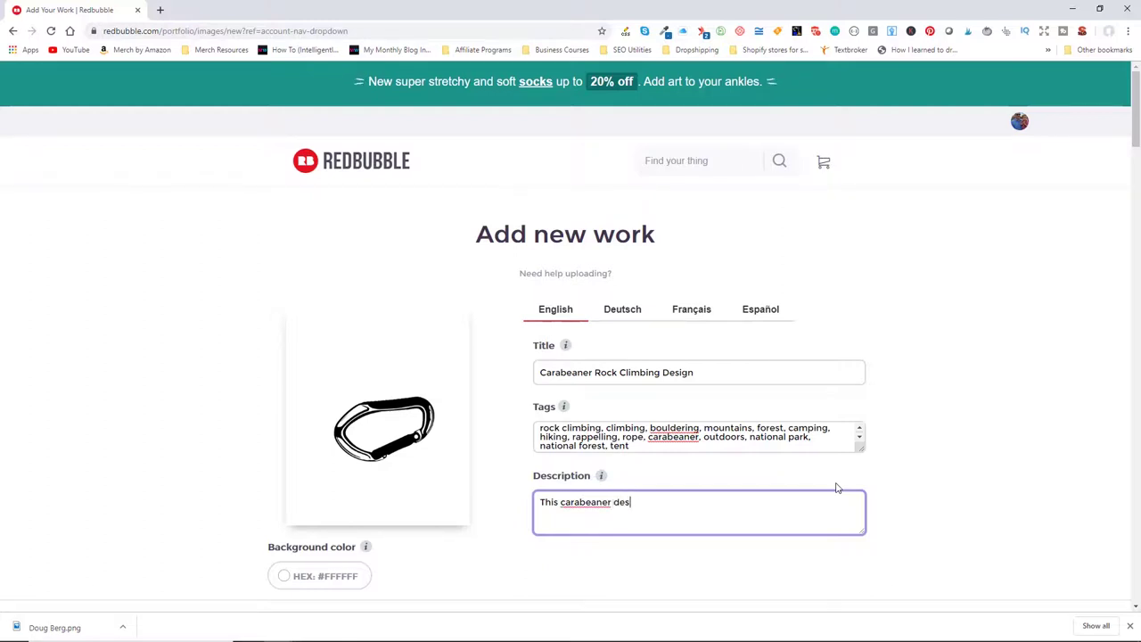
text(ign is meant to appeal to)
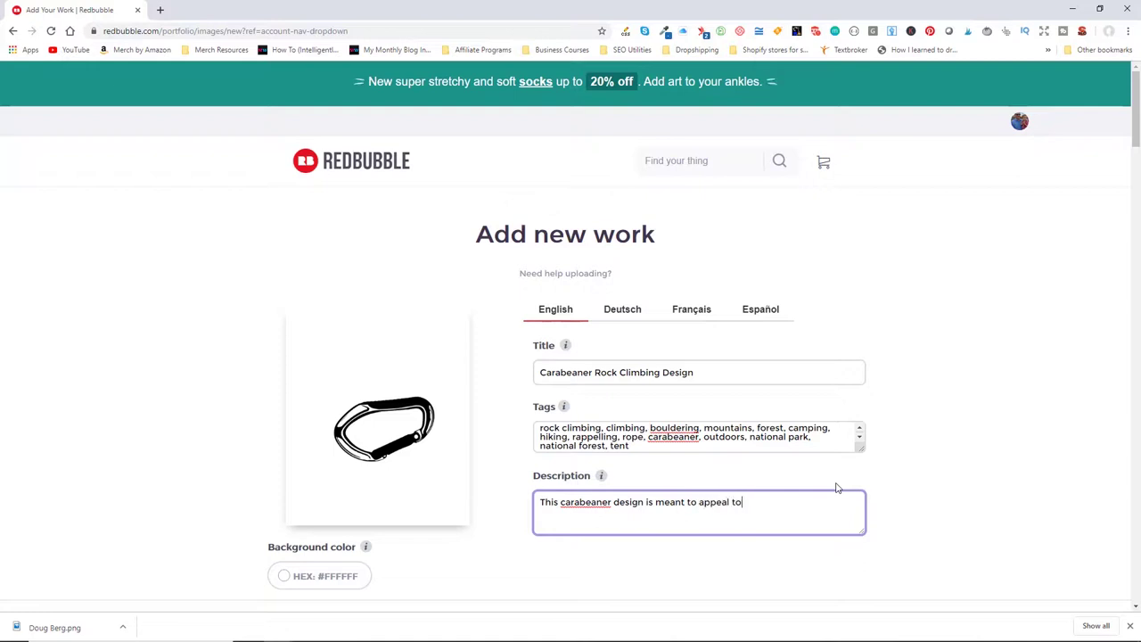
text( lovers of the outdoors, cl)
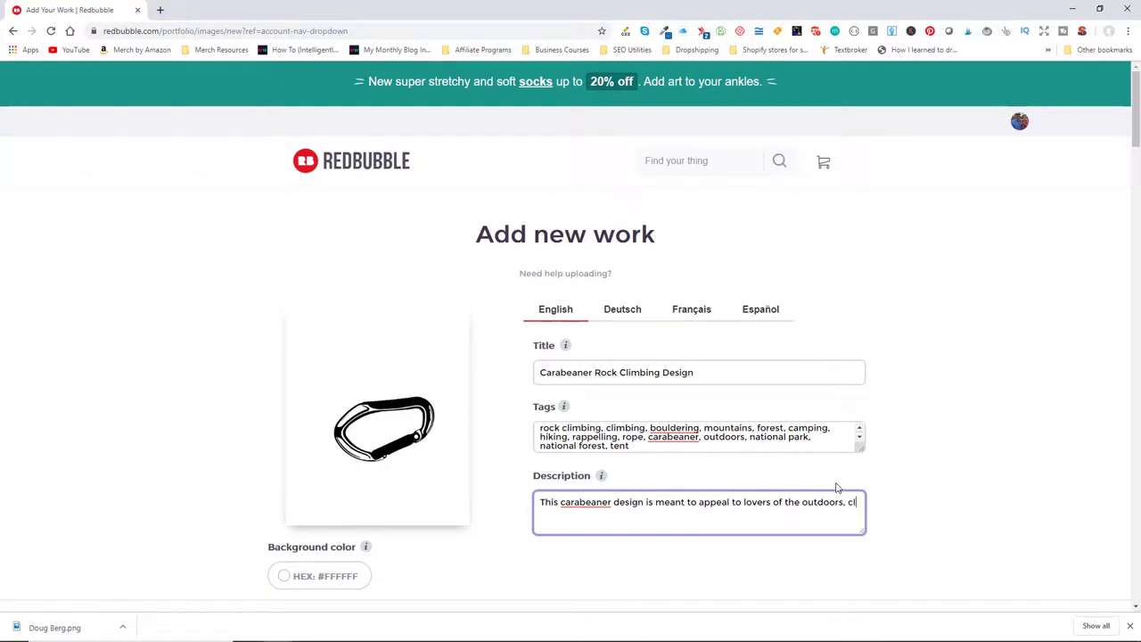
text(imbers and hikers.)
Open the Standard Print Clothing product for editing from the product previews
scroll(836, 488, down, 5)
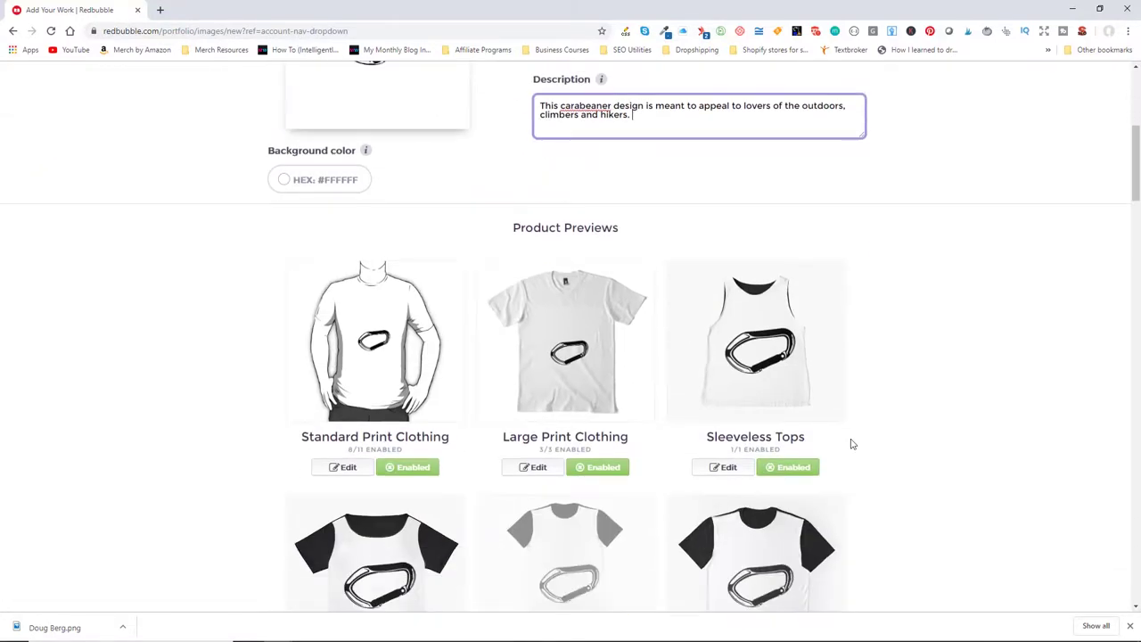
scroll(897, 413, down, 2)
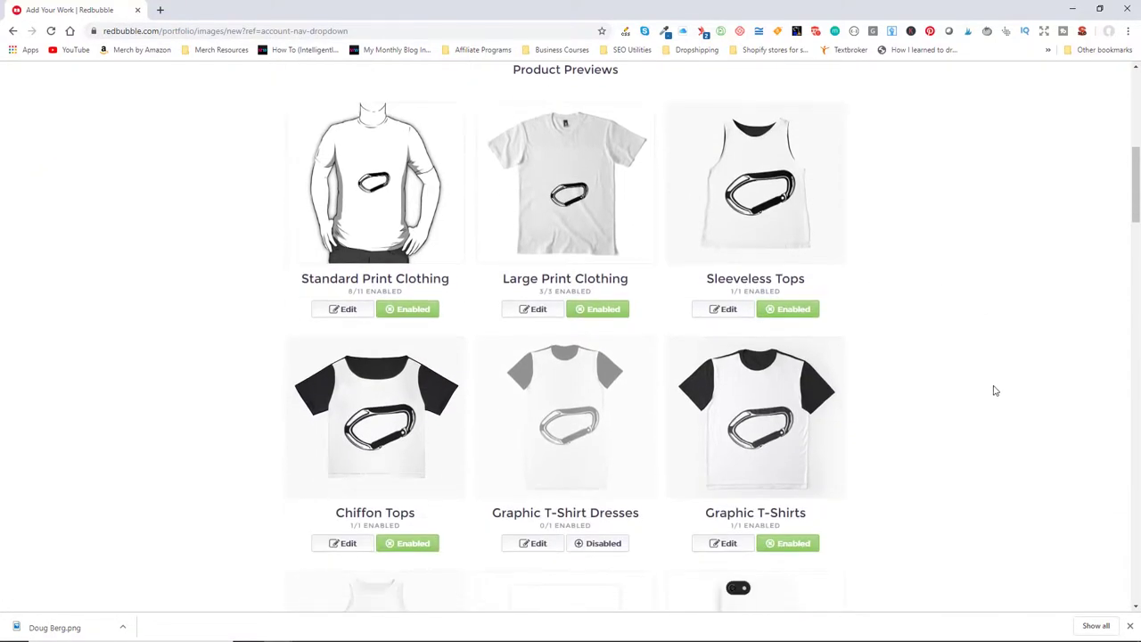
scroll(892, 361, up, 2)
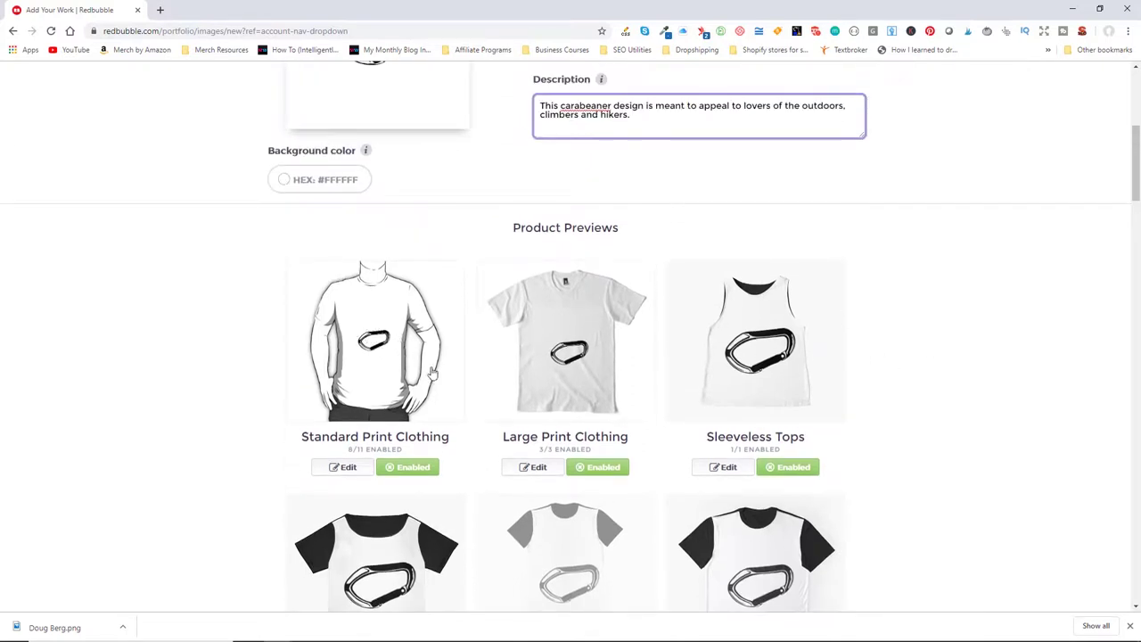
scroll(251, 409, down, 1)
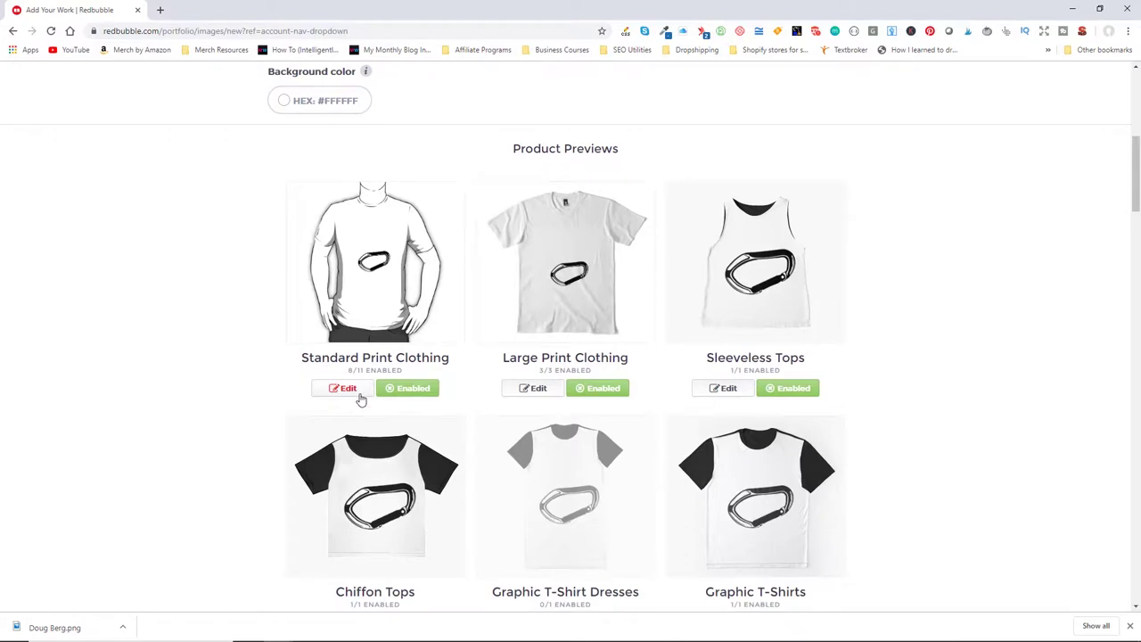
click(378, 278)
scroll(249, 384, down, 2)
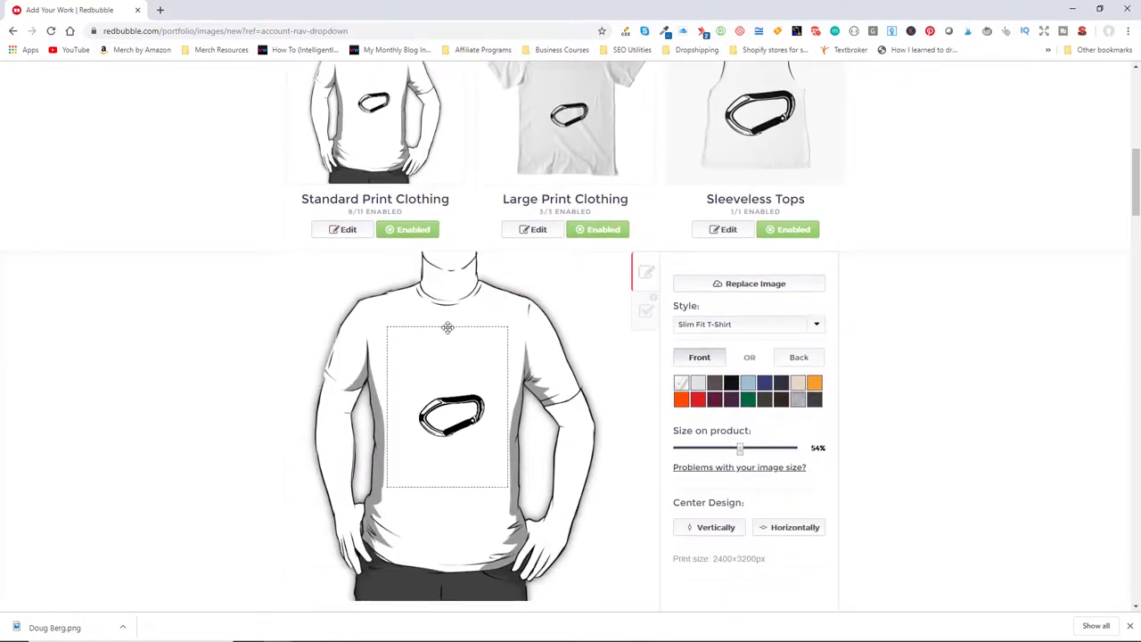
Shrink the front design to 17% on the wearer's left chest and set the Slim Fit T-Shirt color to dark gray
drag(455, 414, 470, 361)
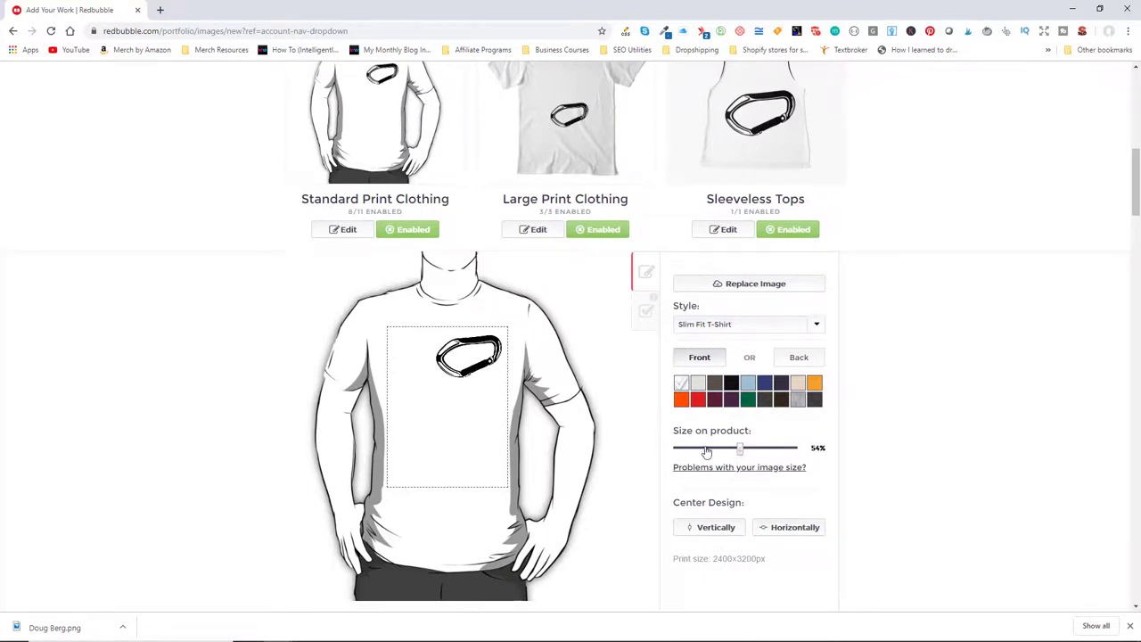
drag(738, 448, 696, 449)
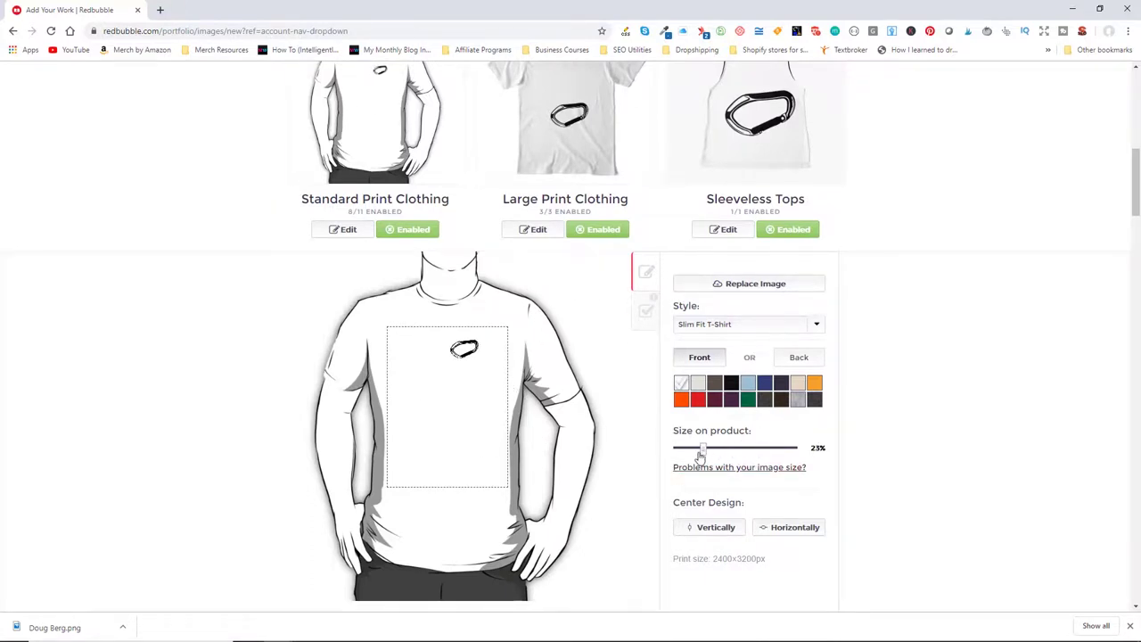
mouse_move(473, 355)
mouse_down()
mouse_move(496, 349)
mouse_move(485, 354)
mouse_up()
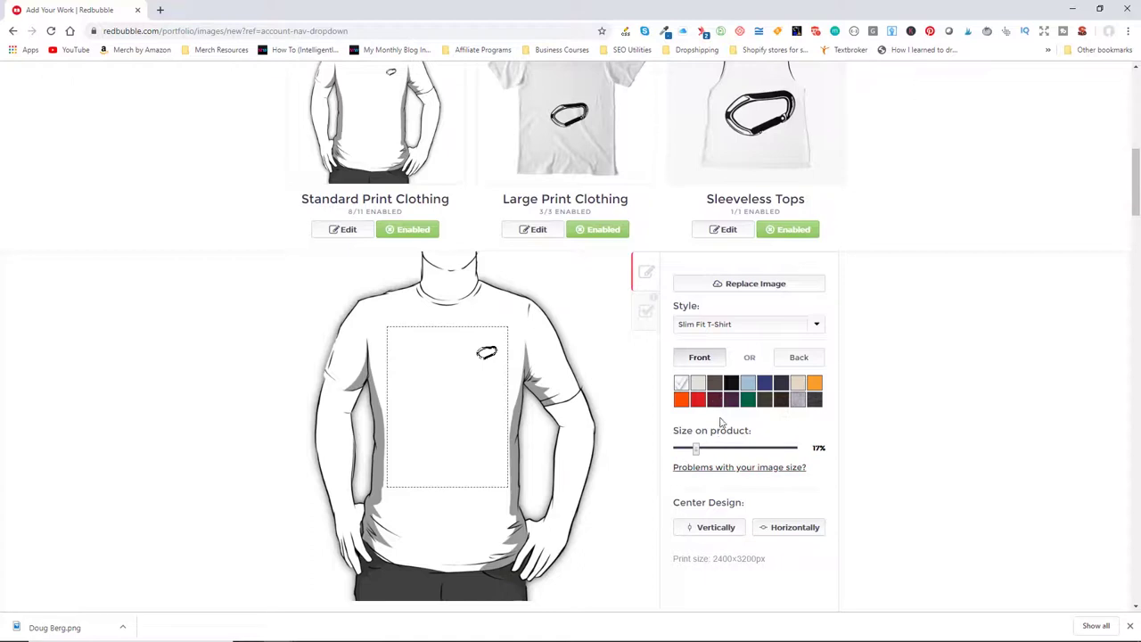
click(812, 400)
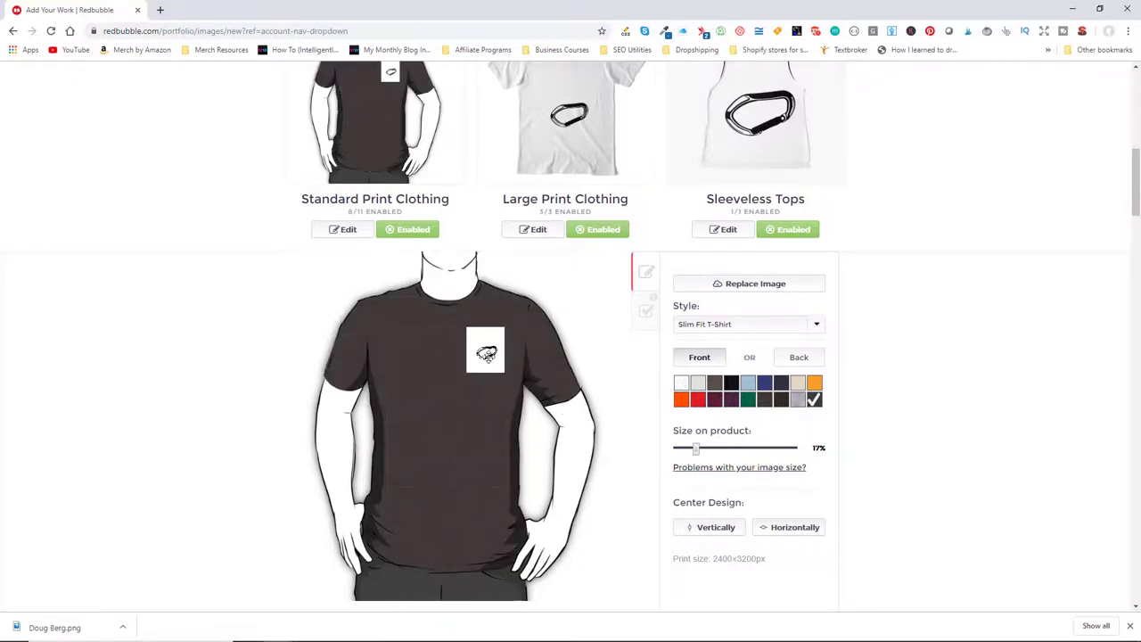
Move the front design slightly lower on the Slim Fit T-Shirt's chest and enlarge it to 64%
scroll(609, 427, up, 7)
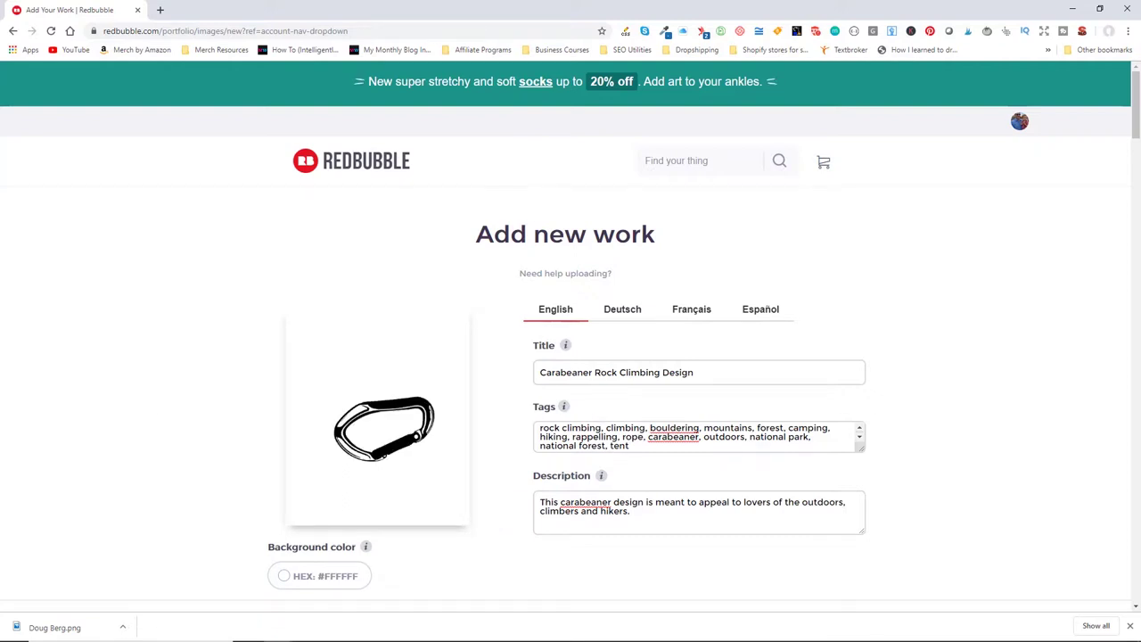
scroll(570, 357, down, 1)
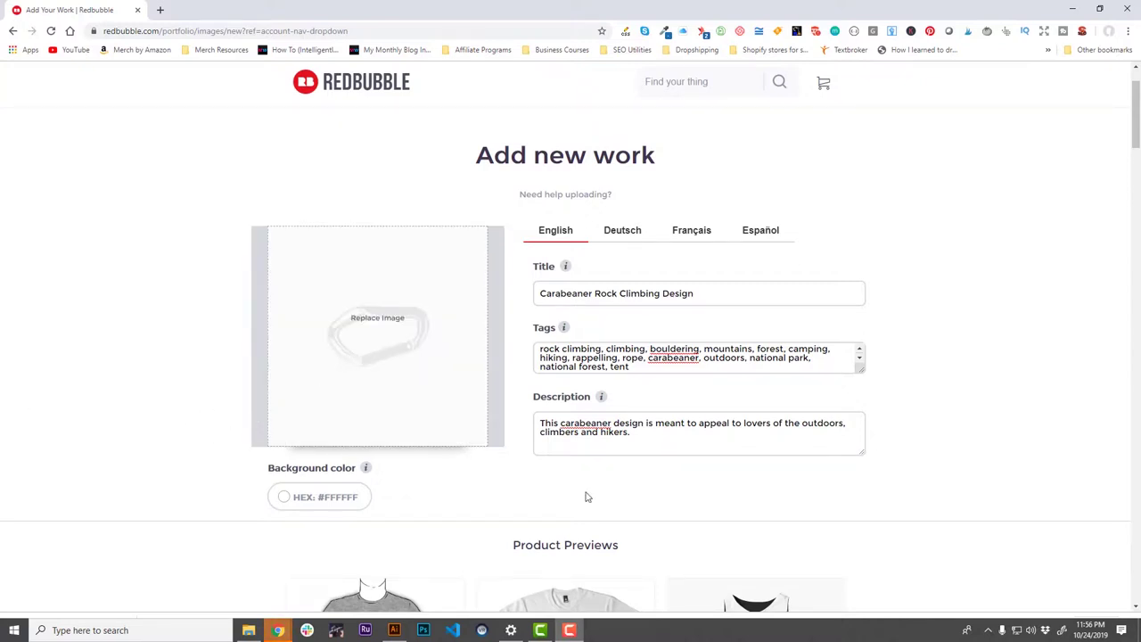
scroll(776, 462, down, 1)
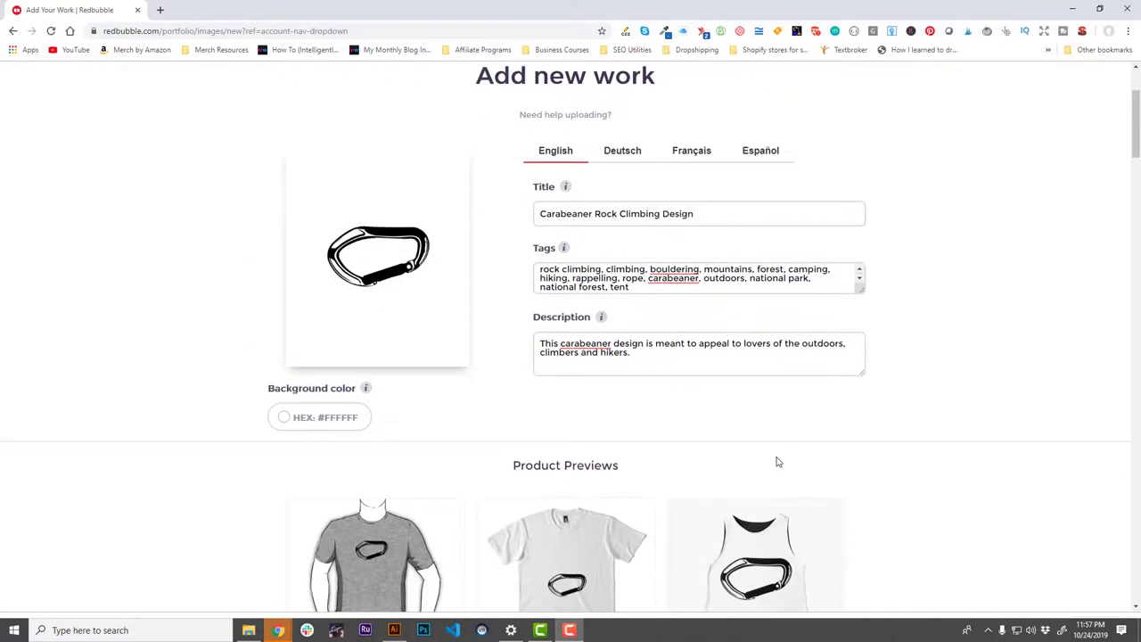
scroll(927, 479, down, 3)
scroll(950, 476, down, 2)
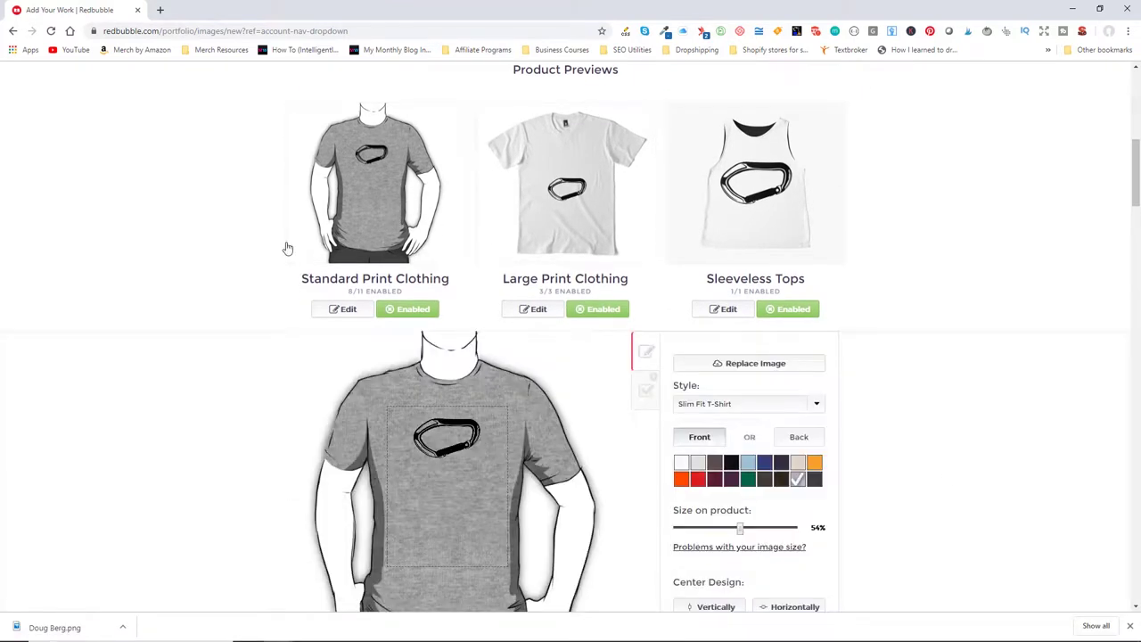
scroll(237, 357, down, 1)
click(813, 327)
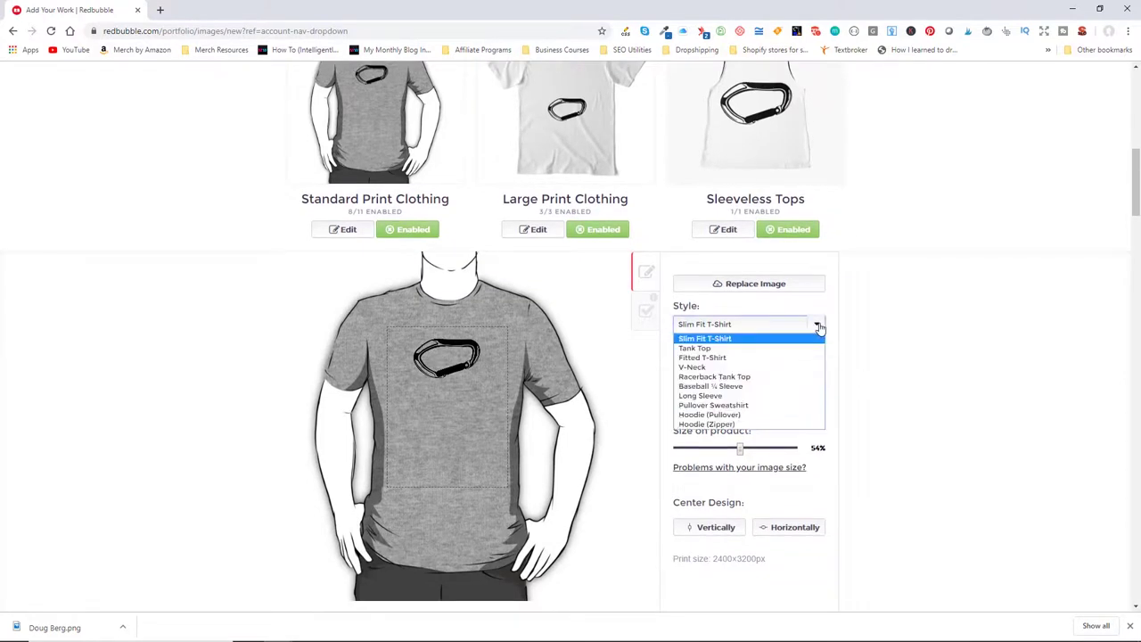
click(903, 334)
drag(459, 367, 458, 368)
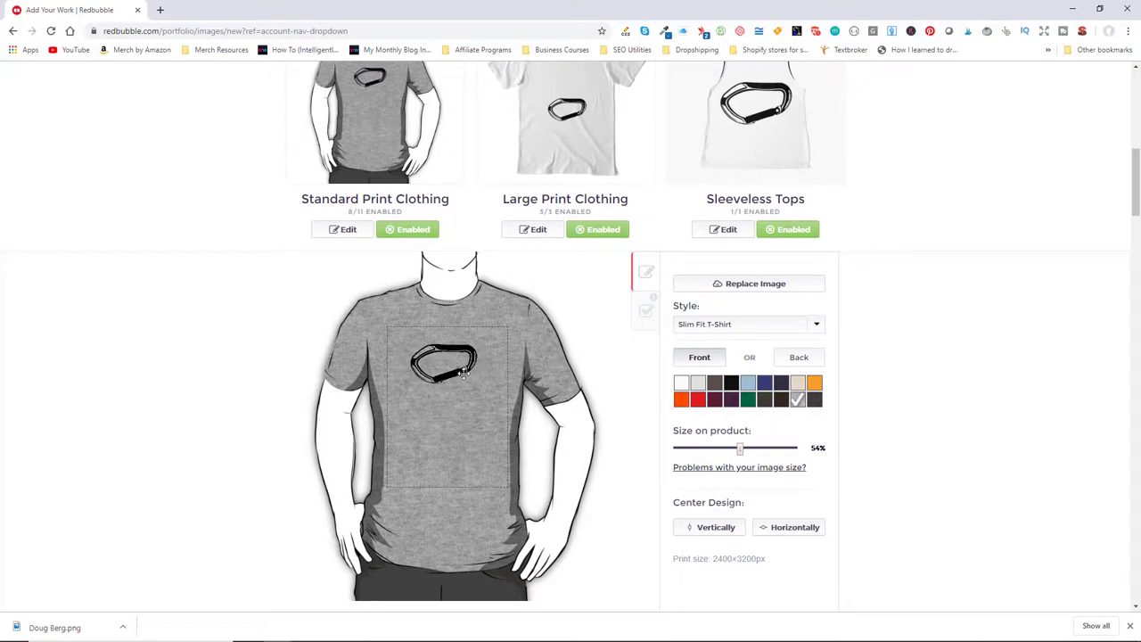
drag(740, 450, 753, 450)
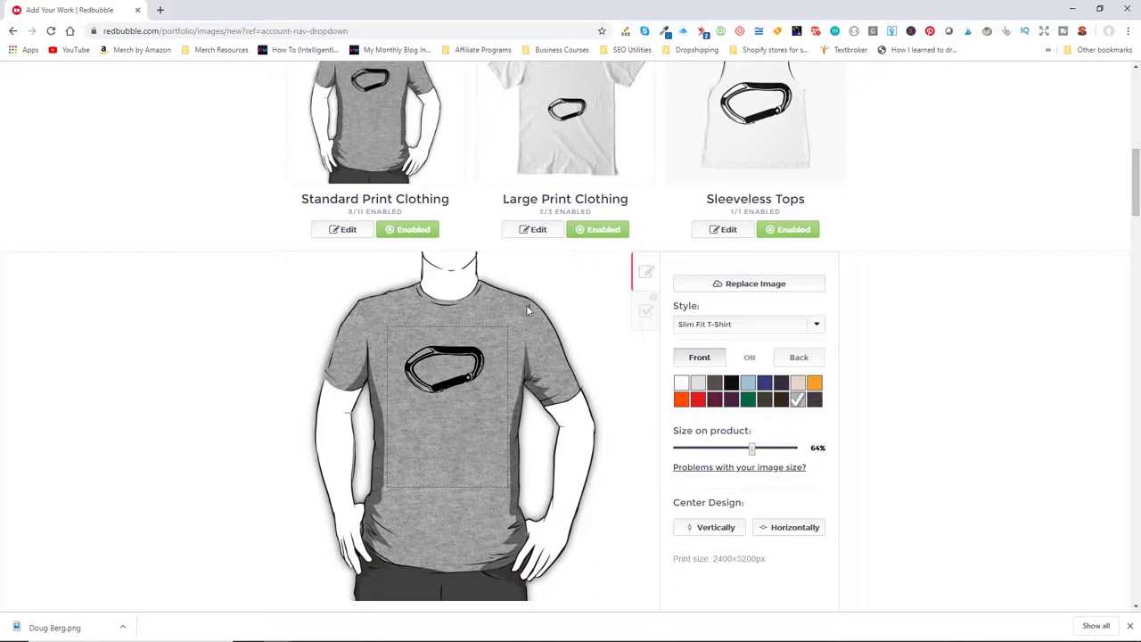
Switch the clothing style to Tank Top to preview the design on it
scroll(452, 322, up, 2)
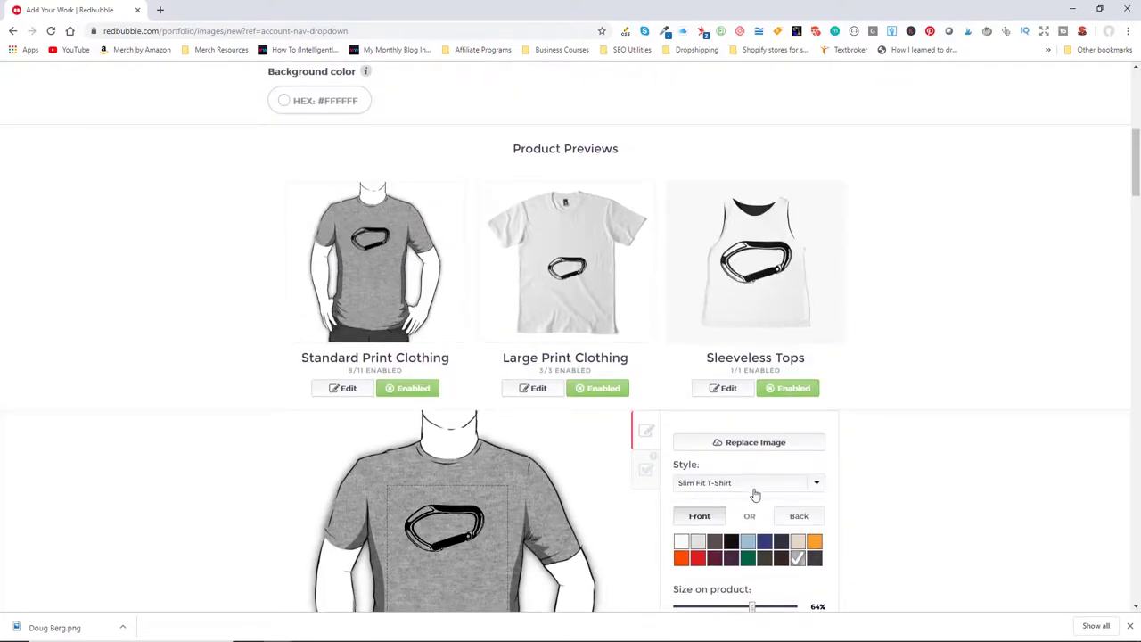
scroll(767, 476, down, 1)
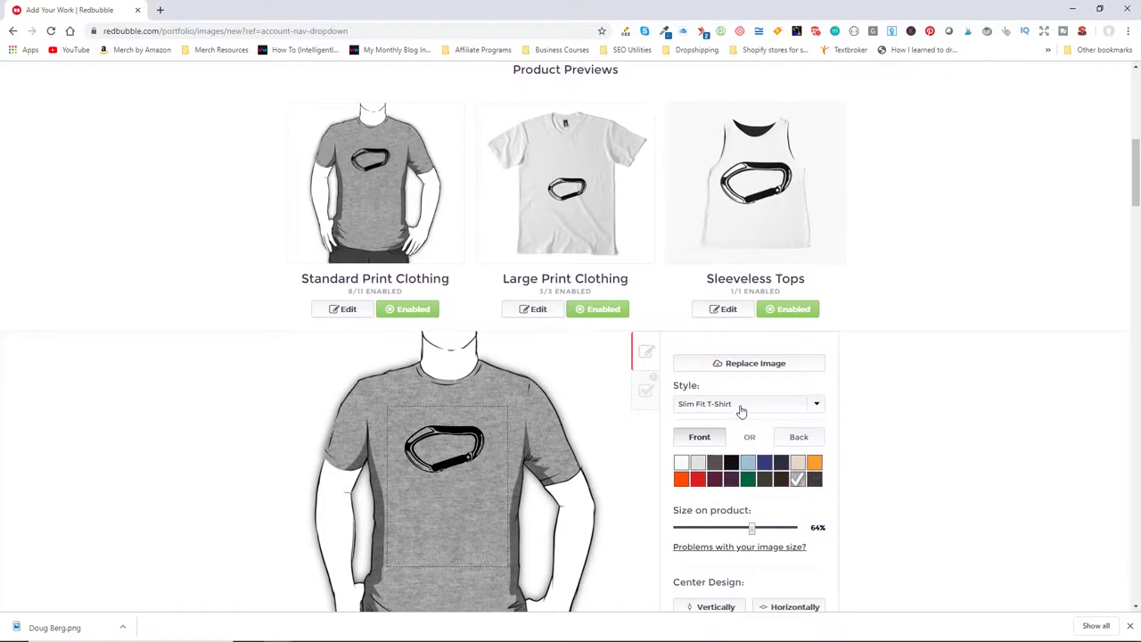
click(741, 406)
click(694, 428)
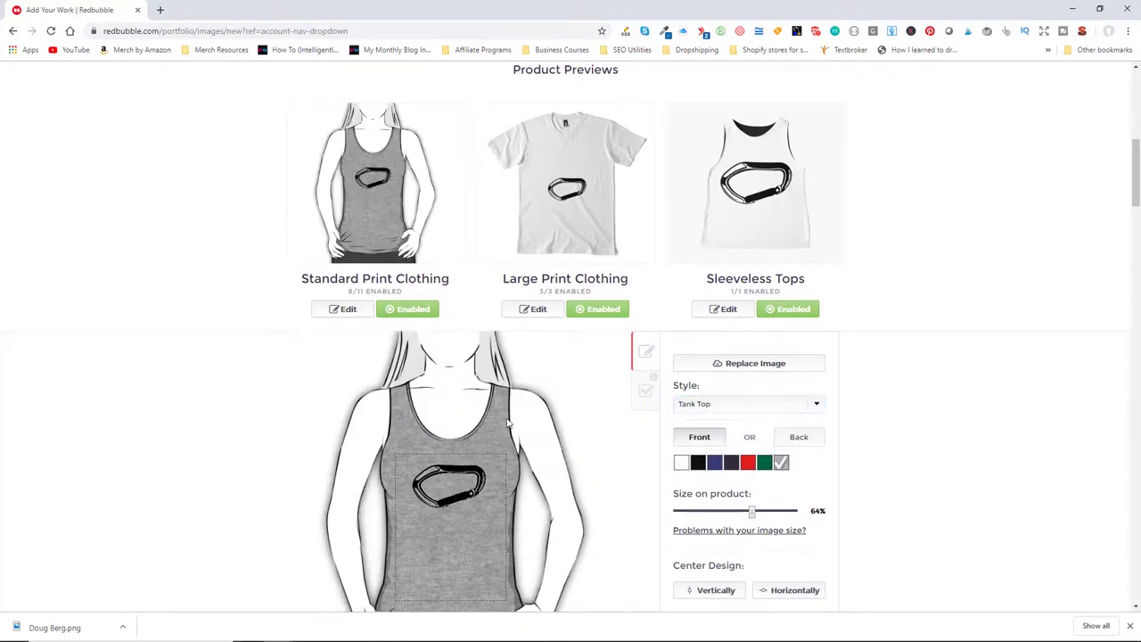
click(738, 406)
click(932, 439)
Try the tank top in dark blue, black and blue, and set its color back to heather gray
click(729, 465)
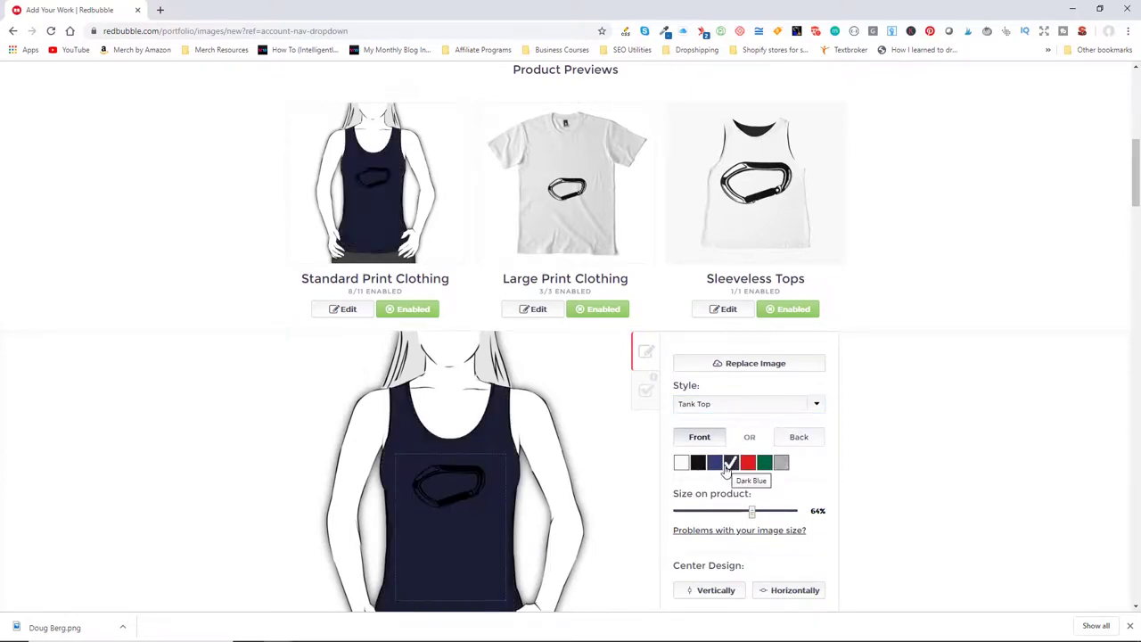
click(698, 464)
click(713, 464)
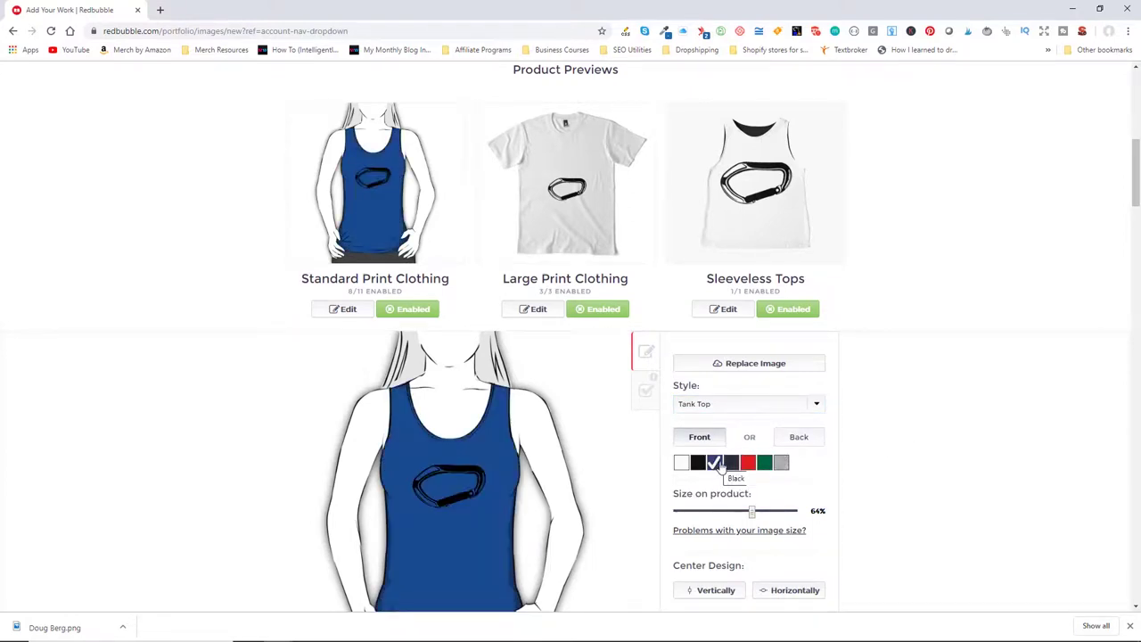
click(781, 464)
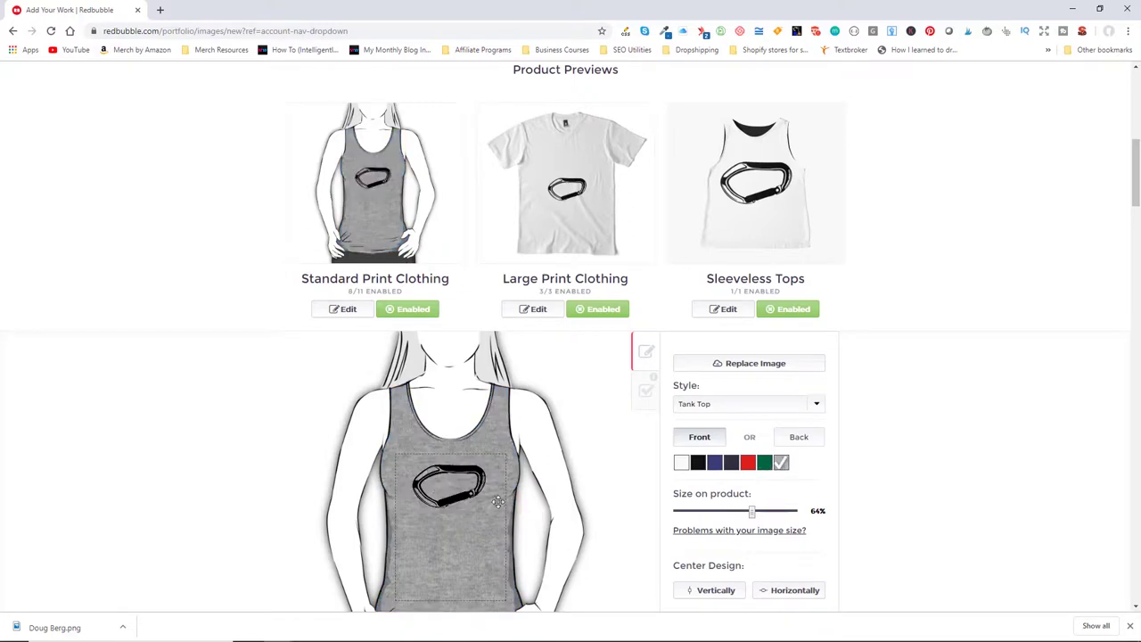
Switch the style to Fitted T-Shirt and move the design slightly lower on the chest
click(736, 414)
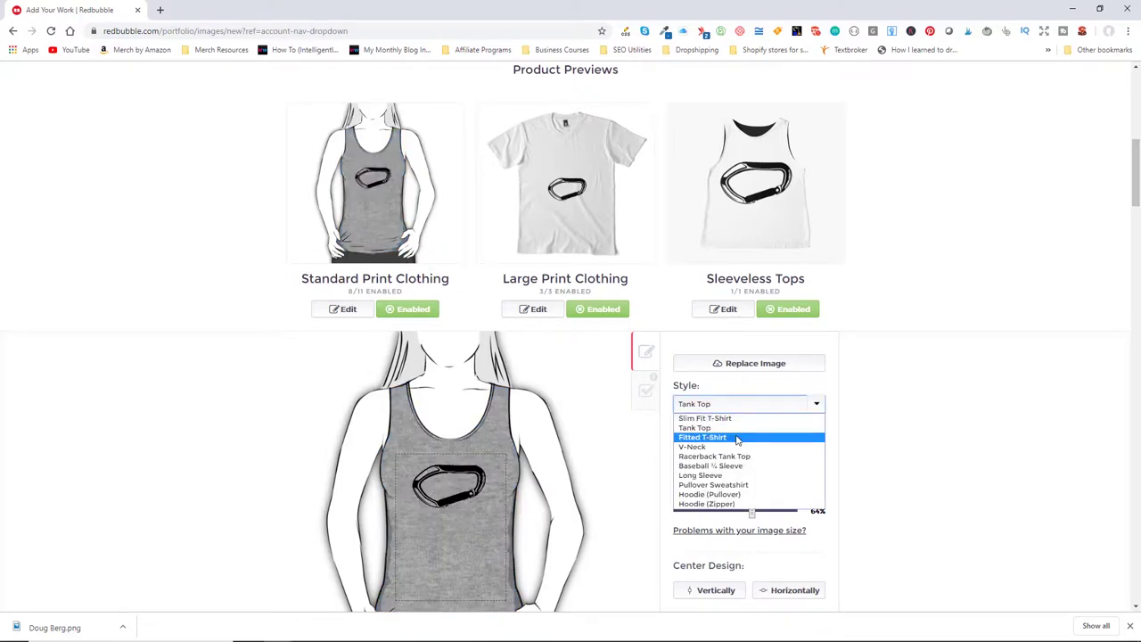
click(737, 437)
drag(454, 462, 454, 471)
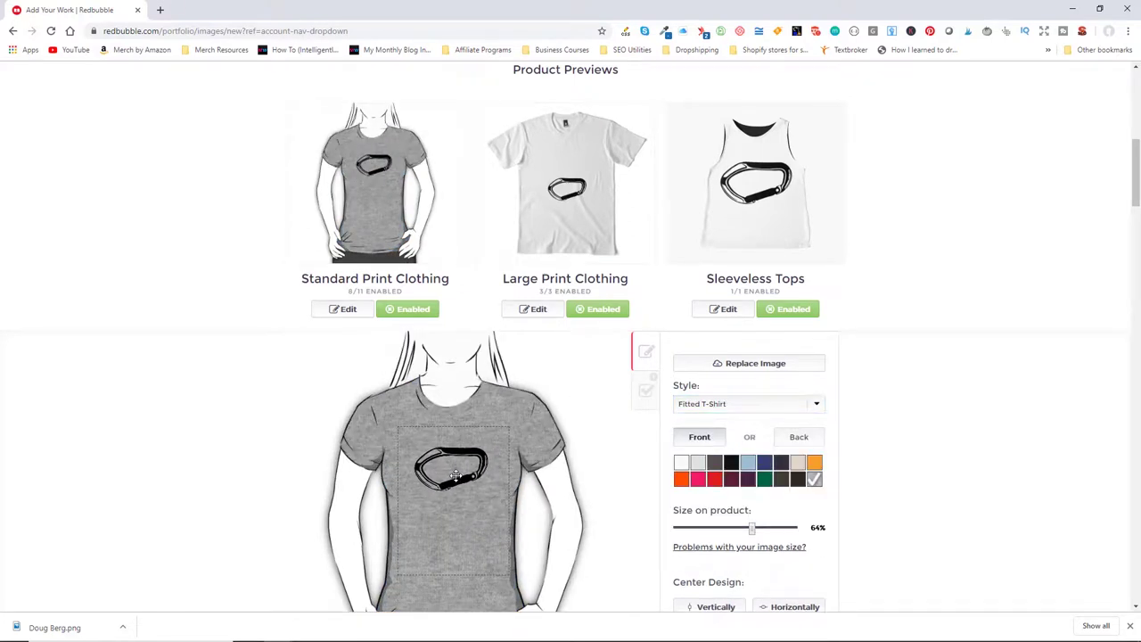
Preview the V-Neck style, switch to Racerback Tank Top and place the design slightly higher on its white version
click(756, 402)
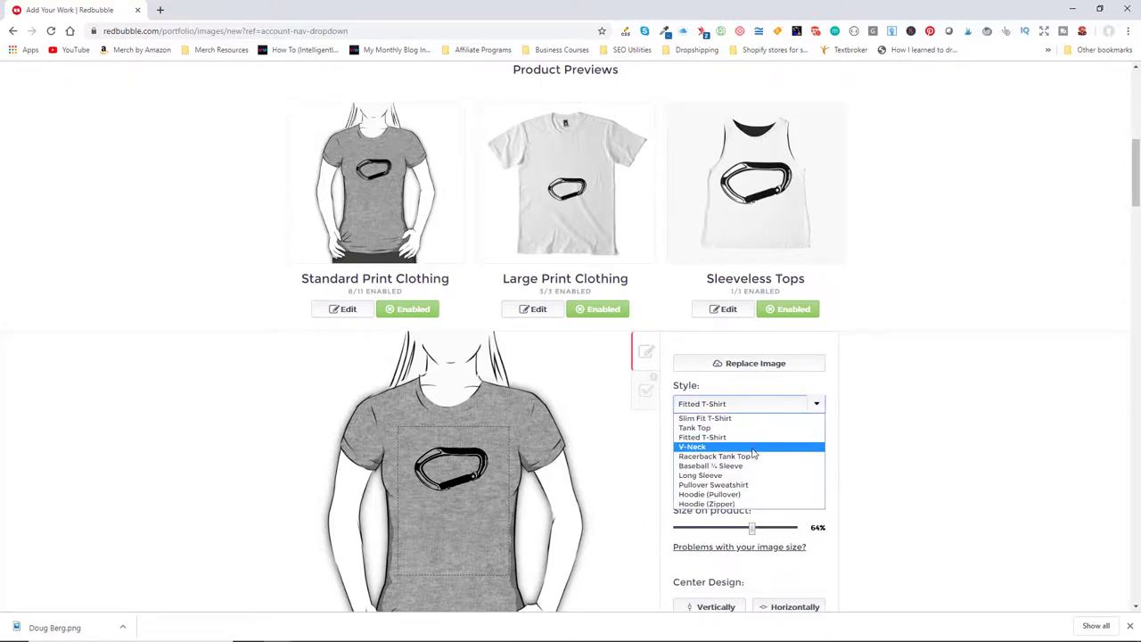
click(754, 446)
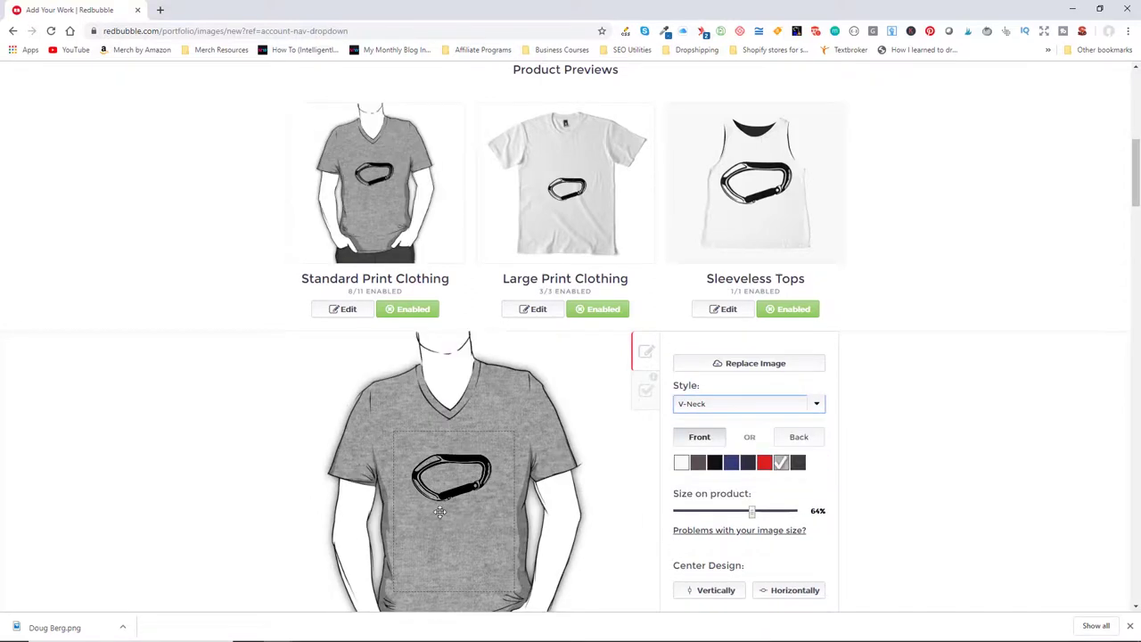
click(731, 403)
click(736, 455)
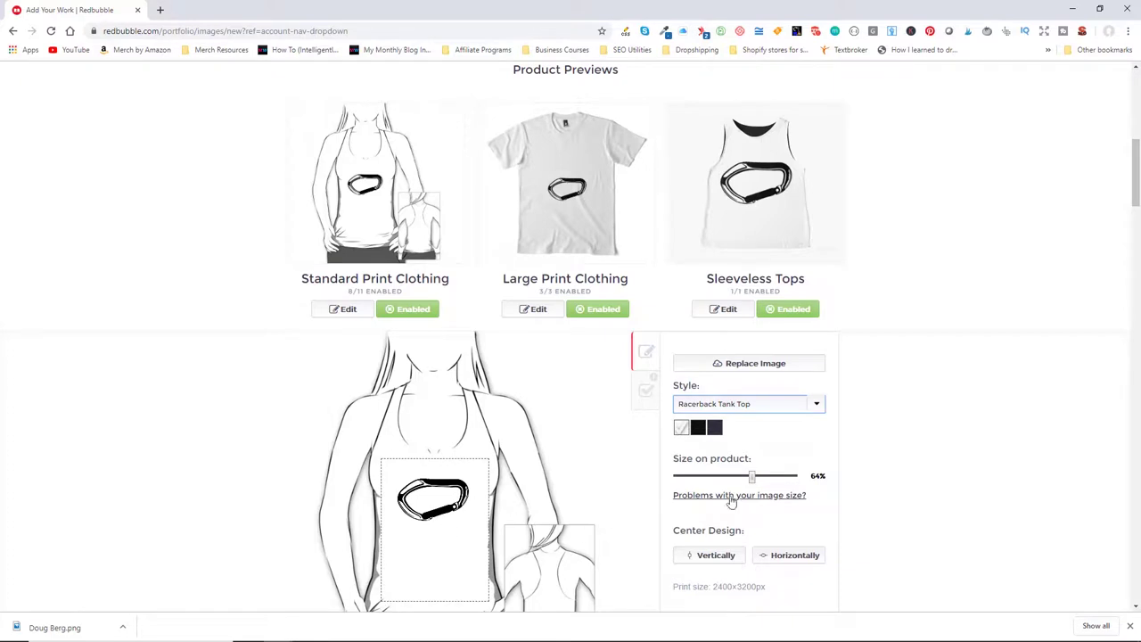
click(700, 430)
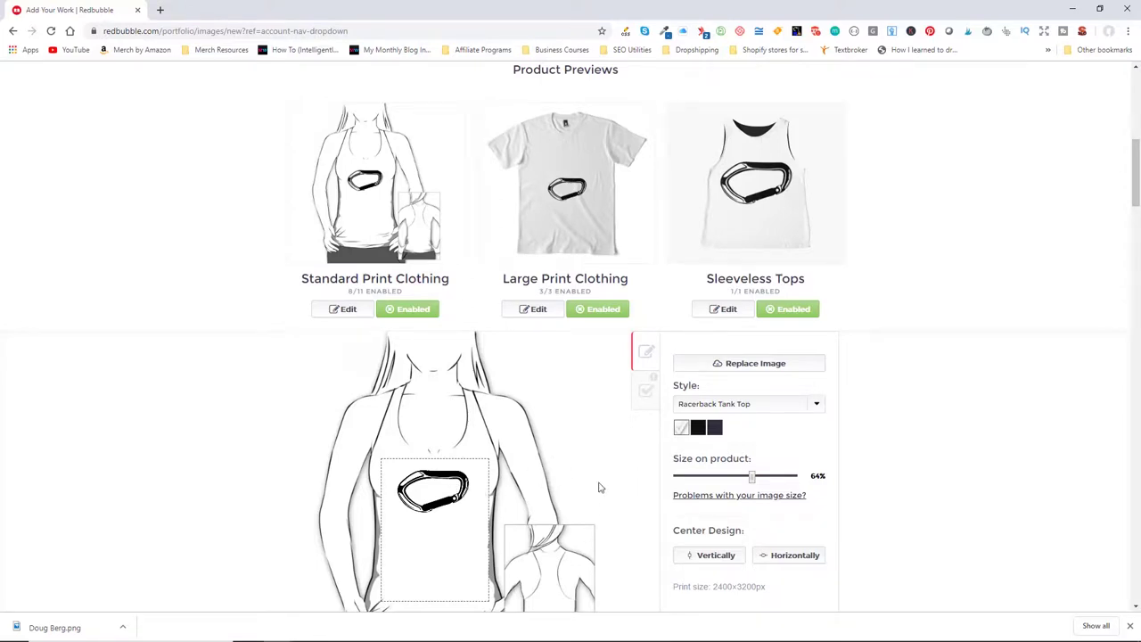
Switch the style to Baseball ¾ Sleeve to preview the design on it
scroll(599, 487, down, 4)
scroll(481, 295, up, 2)
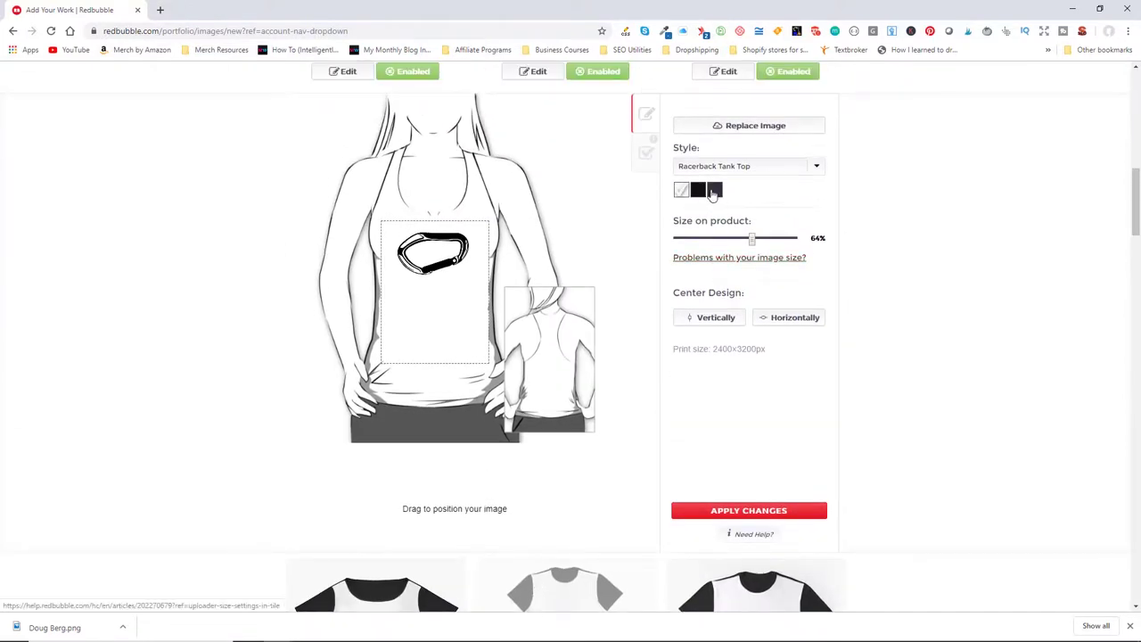
scroll(746, 307, up, 1)
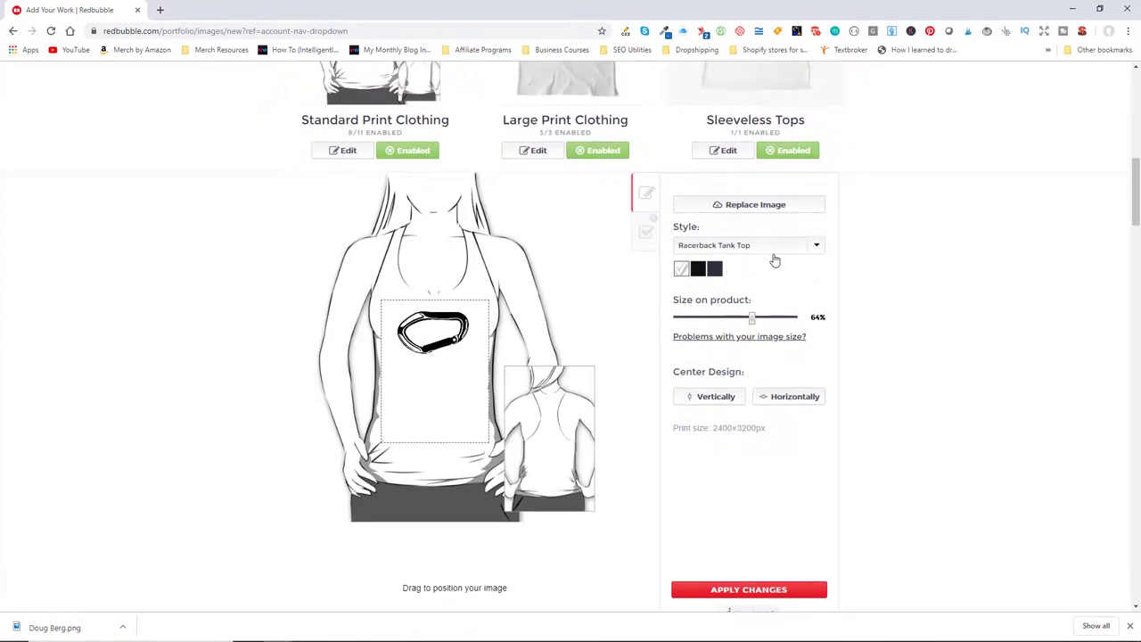
click(772, 247)
click(754, 308)
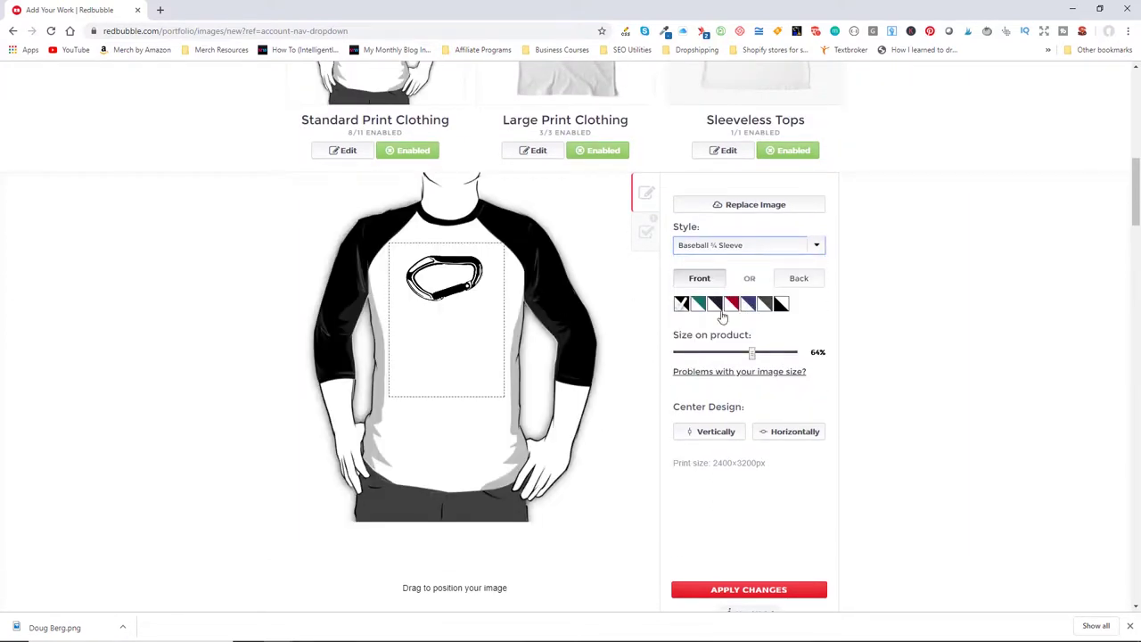
Try other color combinations on the baseball shirt, including White/Red, navy sleeves and a black body, and restore the white body with black sleeves
click(732, 308)
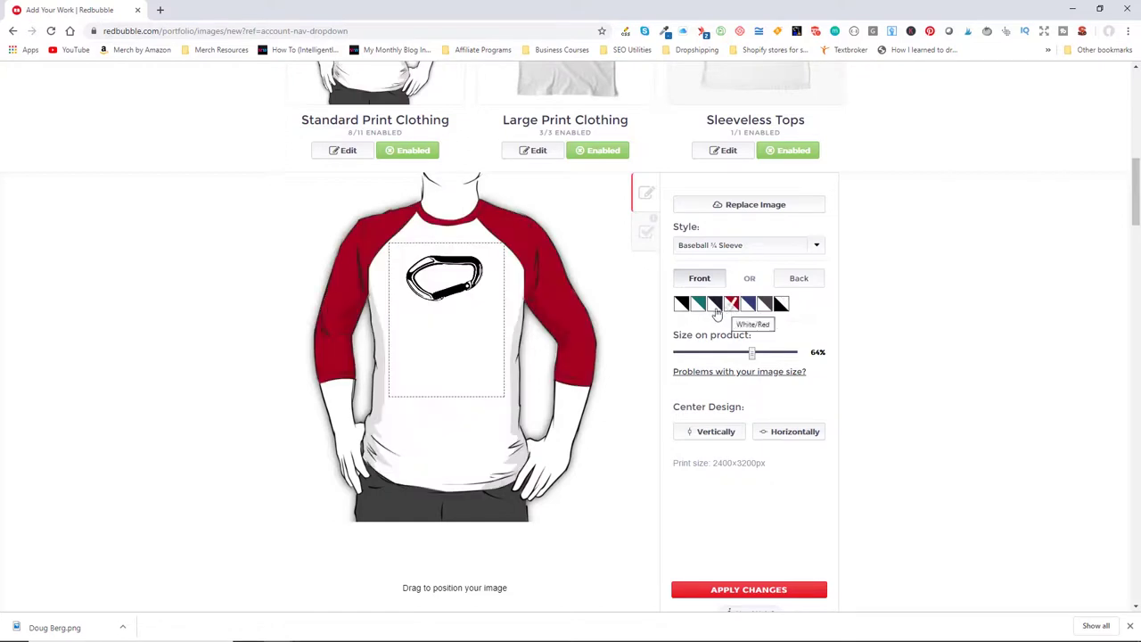
click(714, 307)
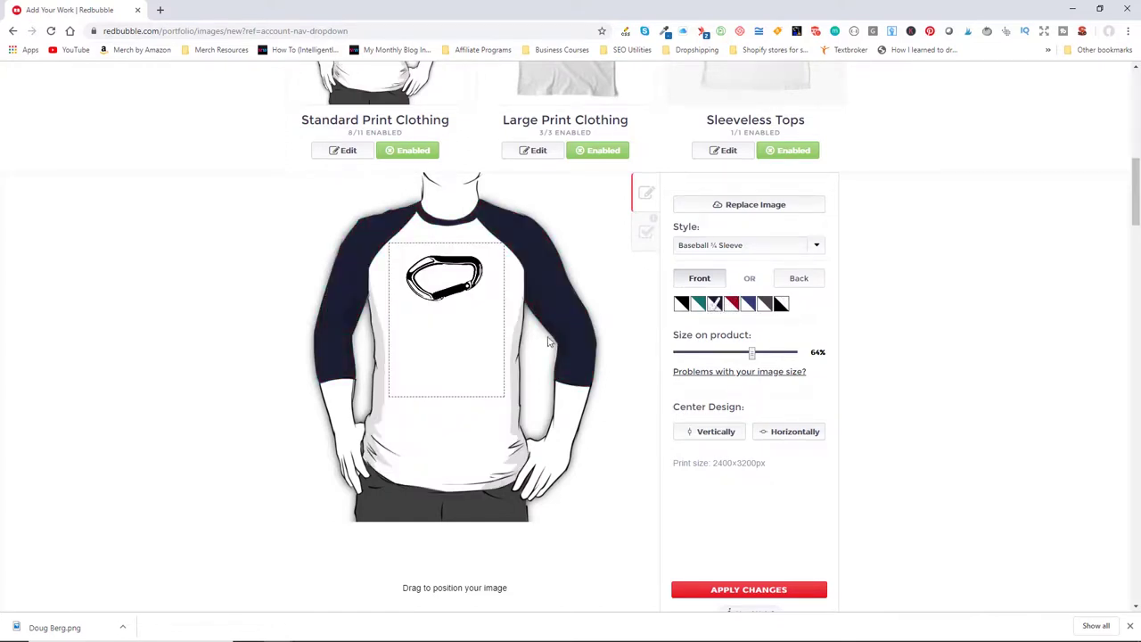
click(780, 307)
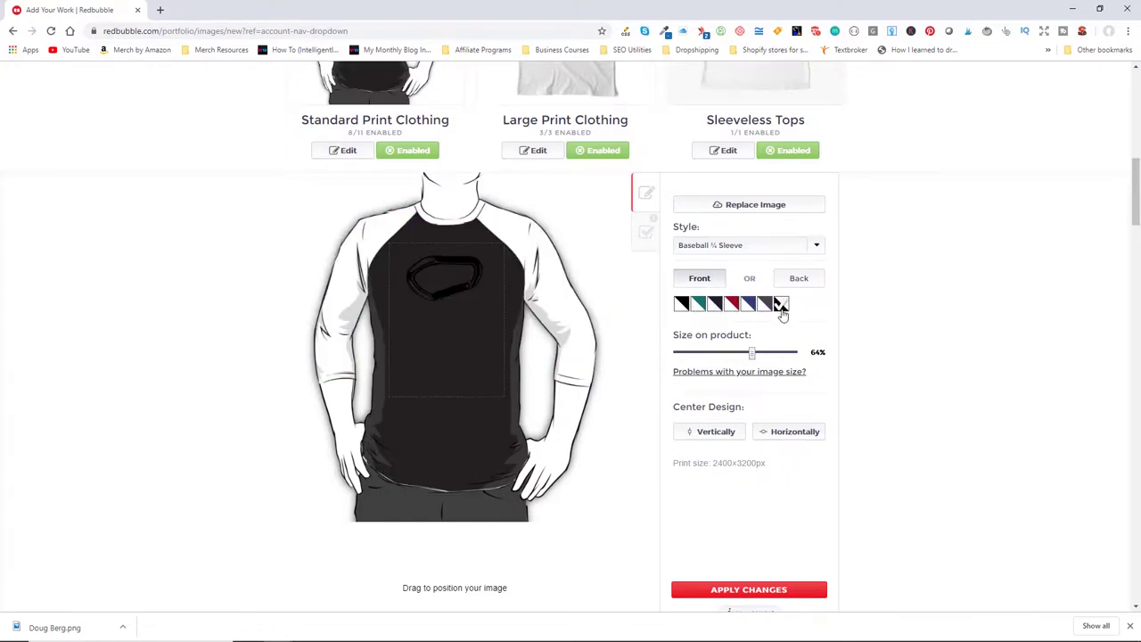
click(693, 305)
click(683, 306)
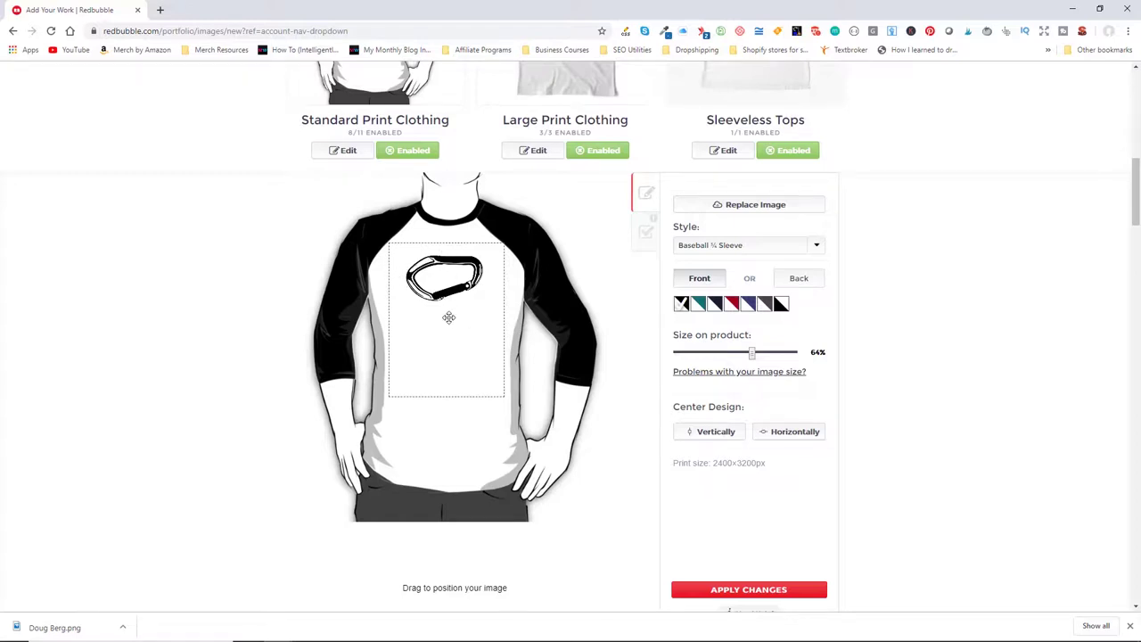
Preview the design on the Long Sleeve style and on the Pullover Sweatshirt style
scroll(770, 433, up, 1)
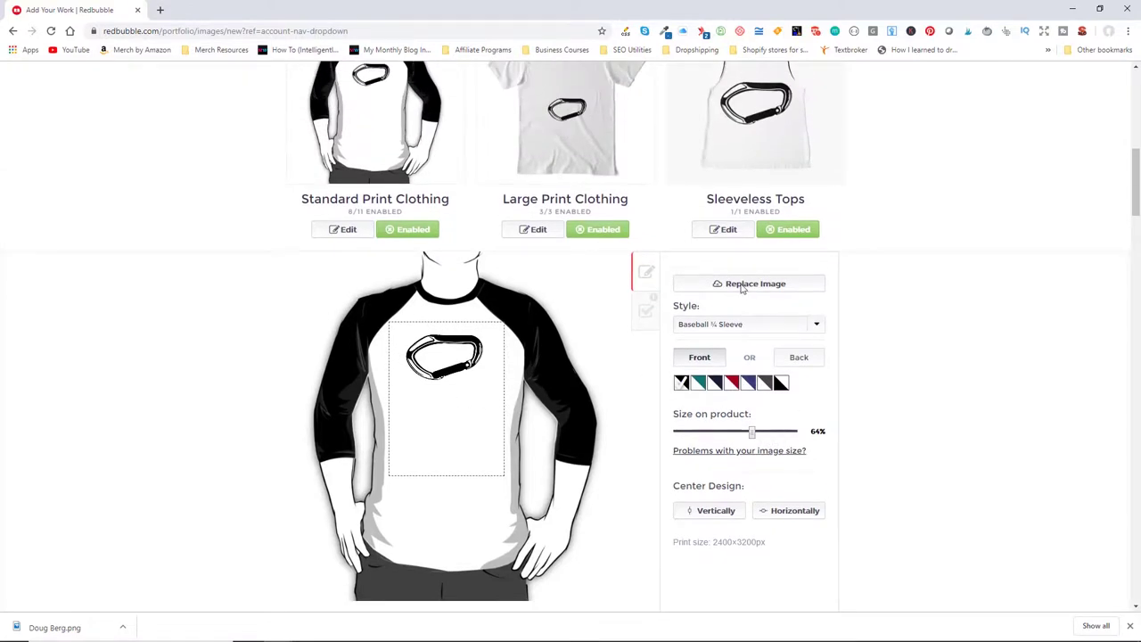
scroll(652, 337, up, 2)
scroll(550, 266, down, 1)
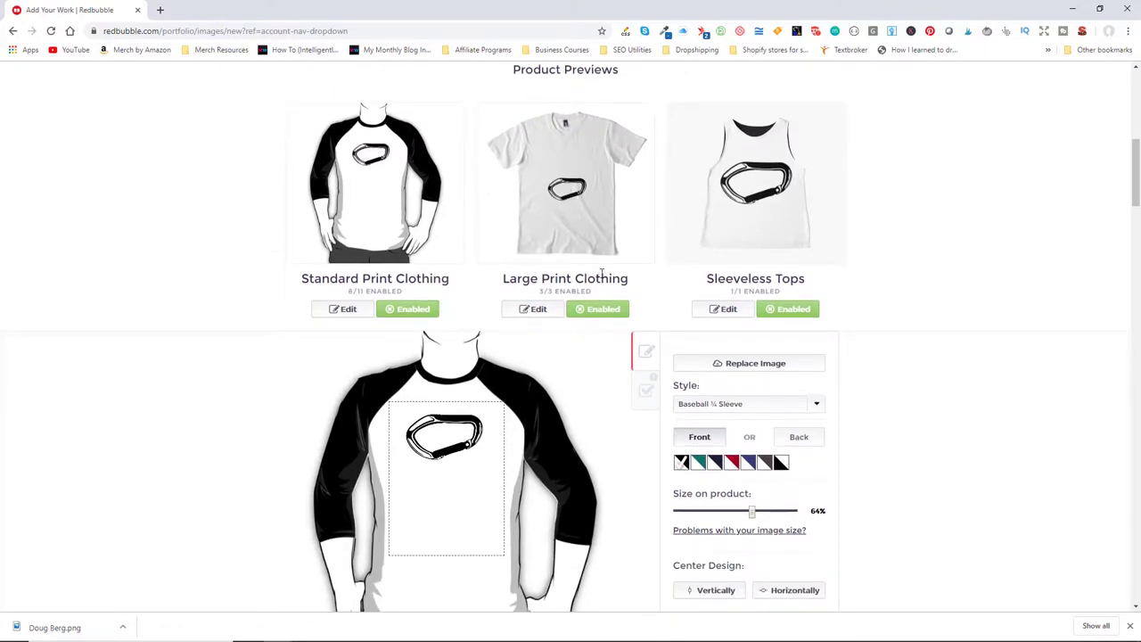
scroll(761, 295, down, 1)
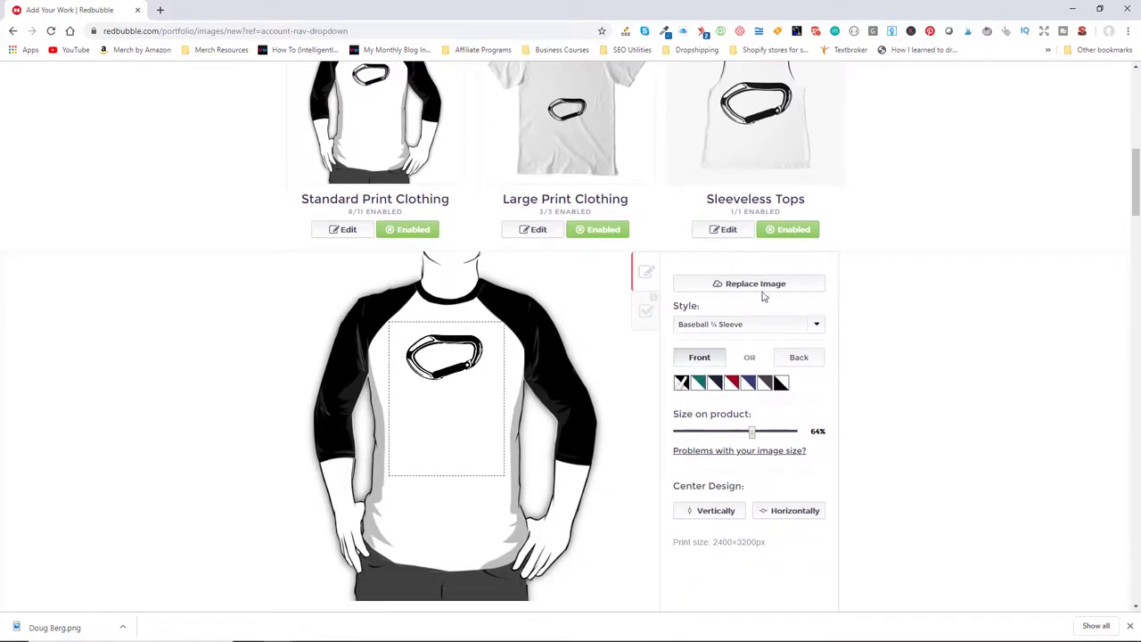
click(741, 324)
click(736, 396)
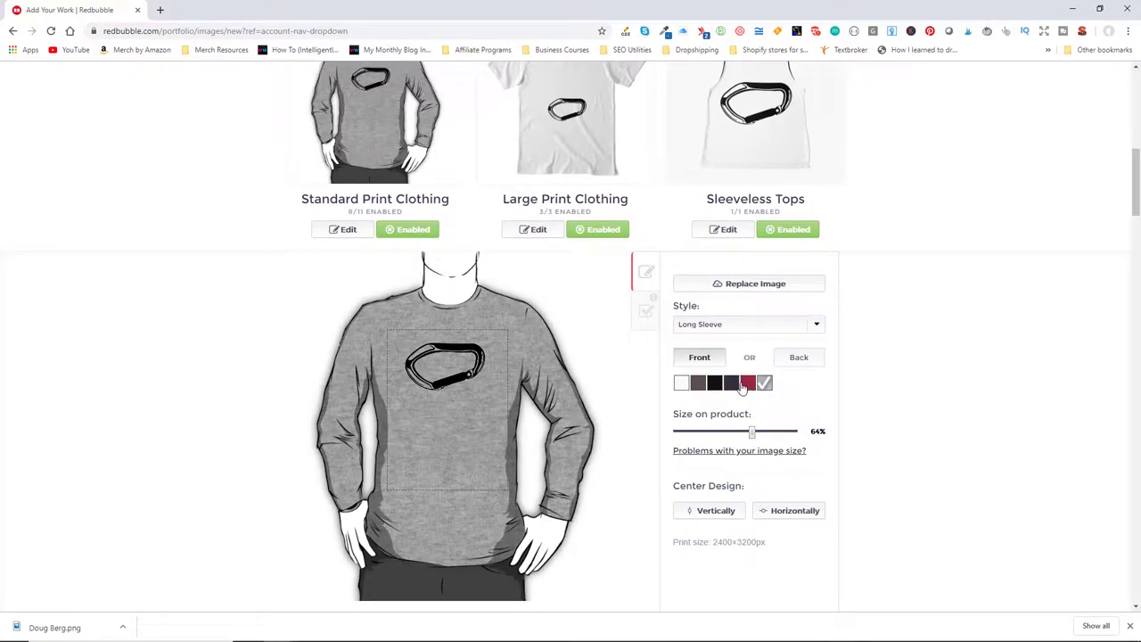
click(746, 324)
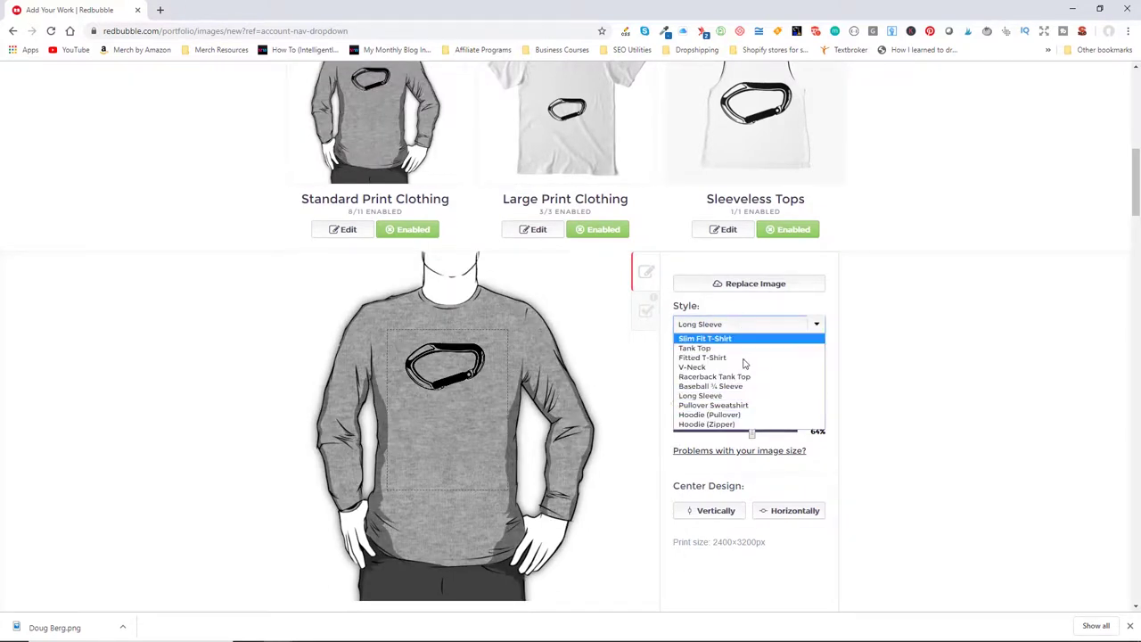
click(733, 407)
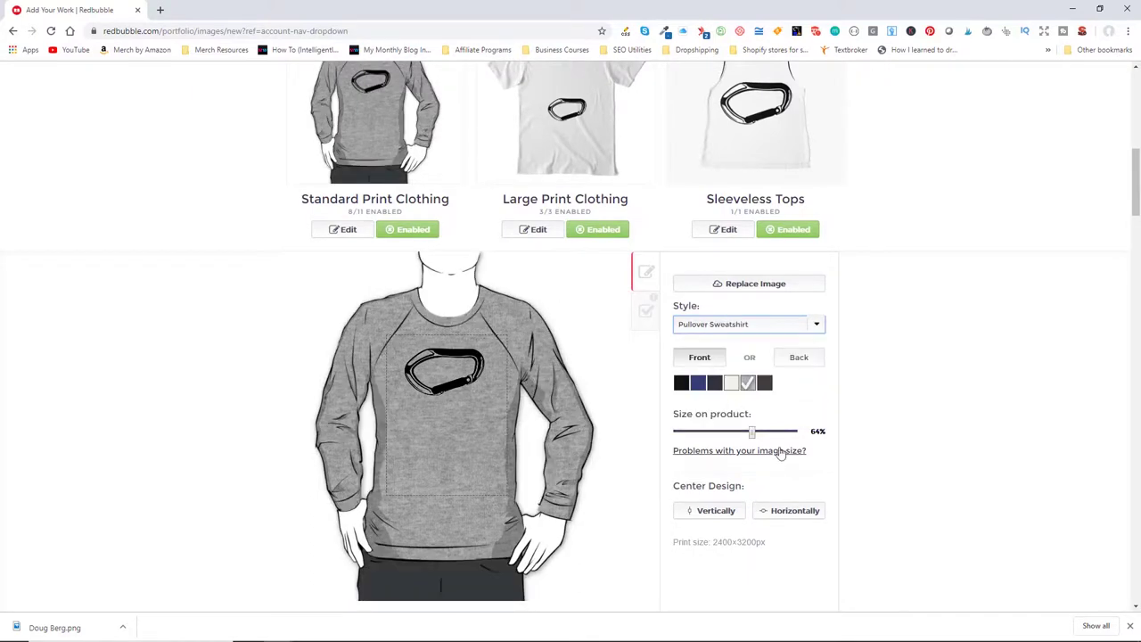
Preview the design on the Hoodie (Pullover) style and on the Hoodie (Zipper) style
click(733, 332)
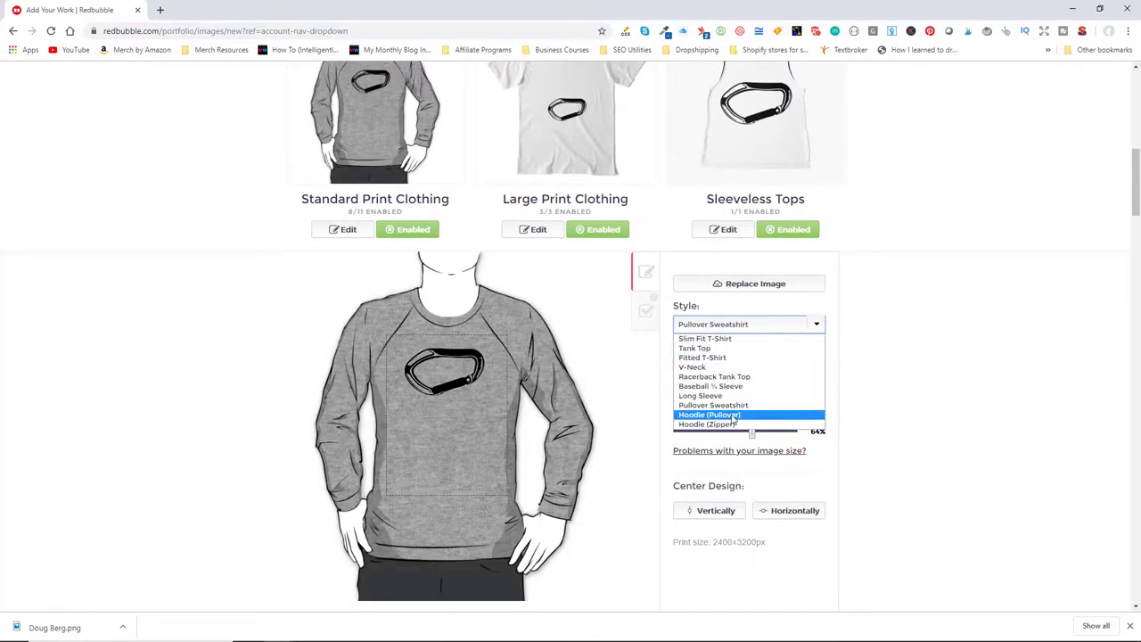
click(733, 411)
click(740, 332)
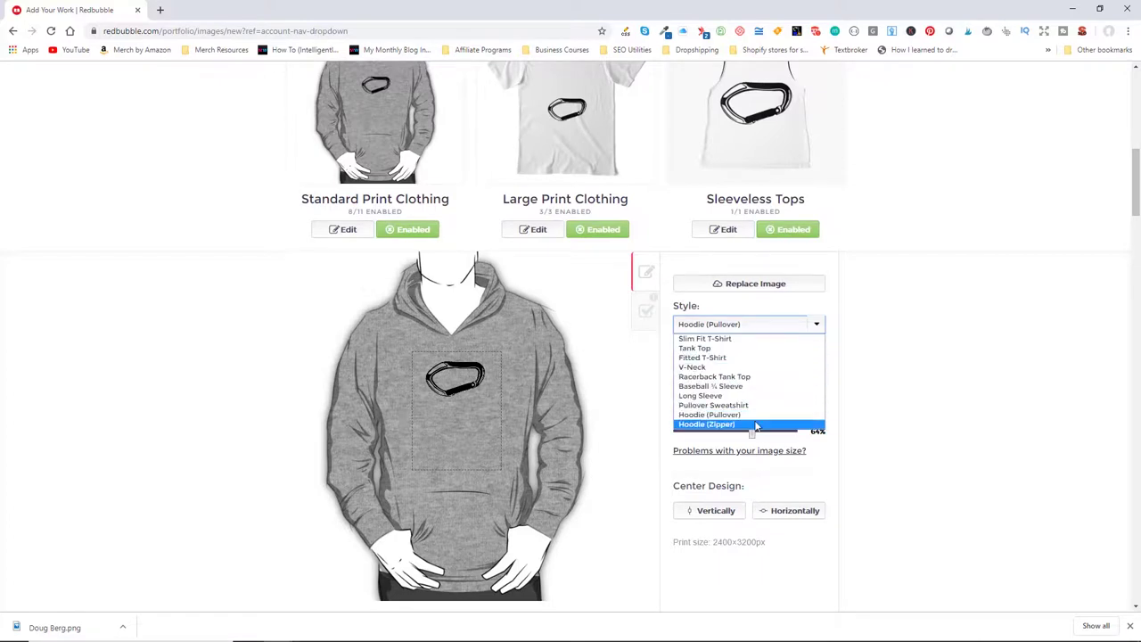
click(739, 425)
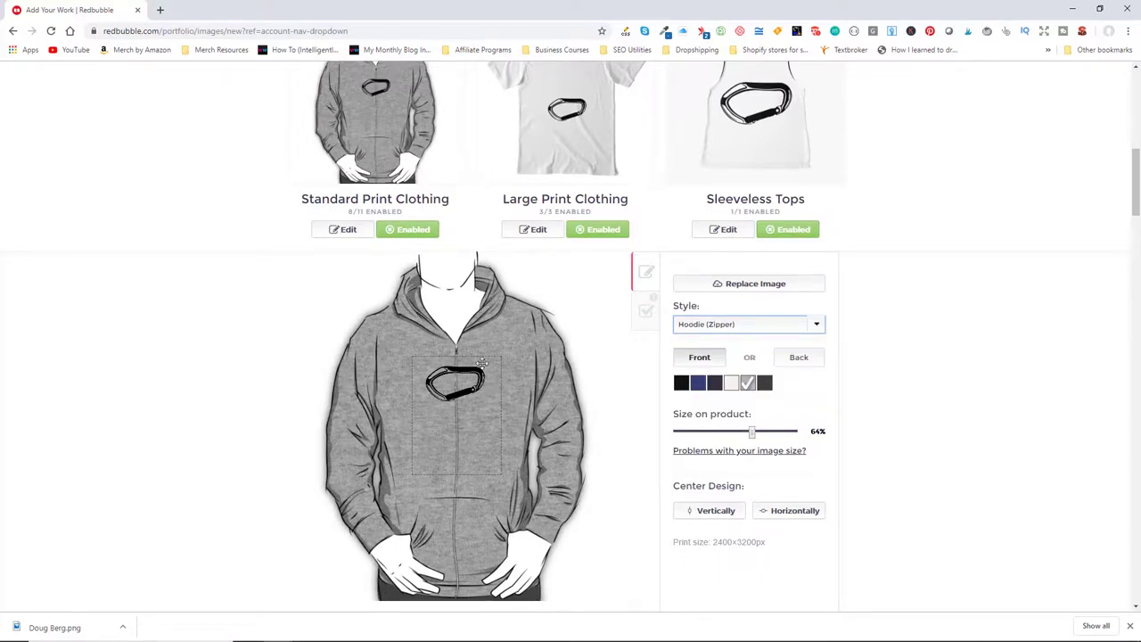
Try the design as a small 41% logo on one side of the zipper hoodie's chest and preview it on Baseball ¾ Sleeve
drag(449, 368, 472, 365)
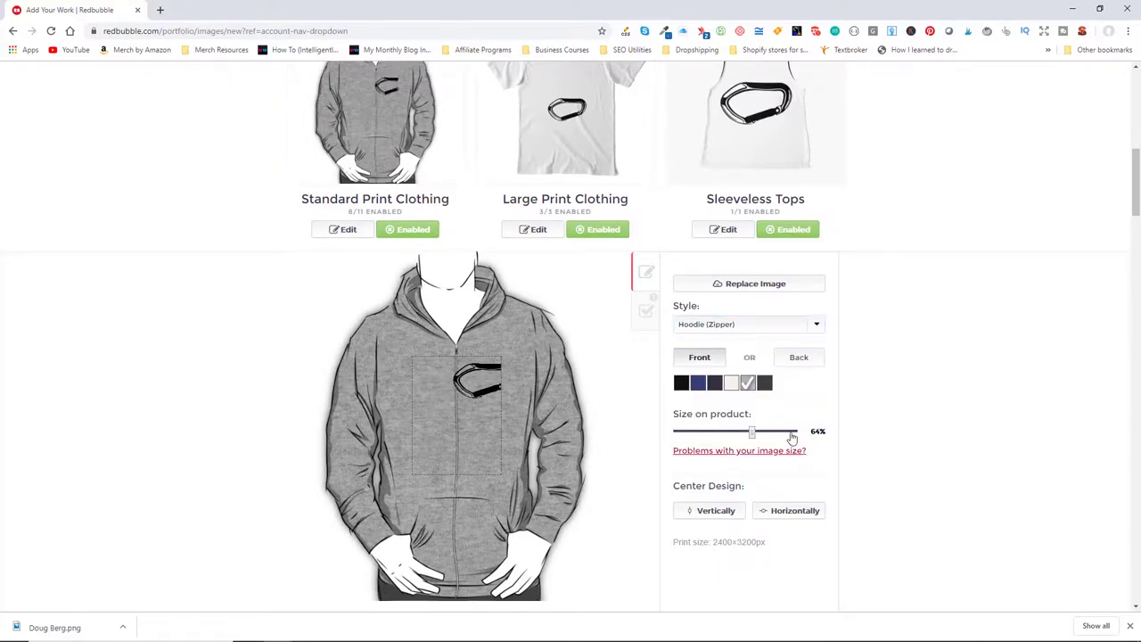
mouse_move(750, 435)
mouse_down()
mouse_move(710, 435)
mouse_move(729, 435)
mouse_up()
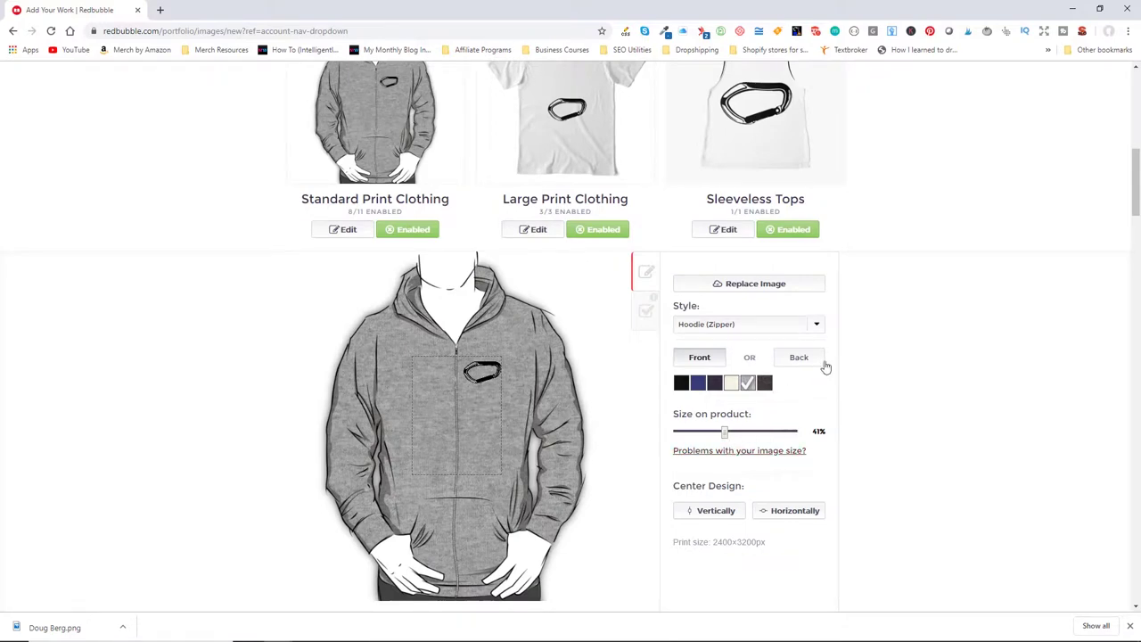
click(757, 324)
click(744, 358)
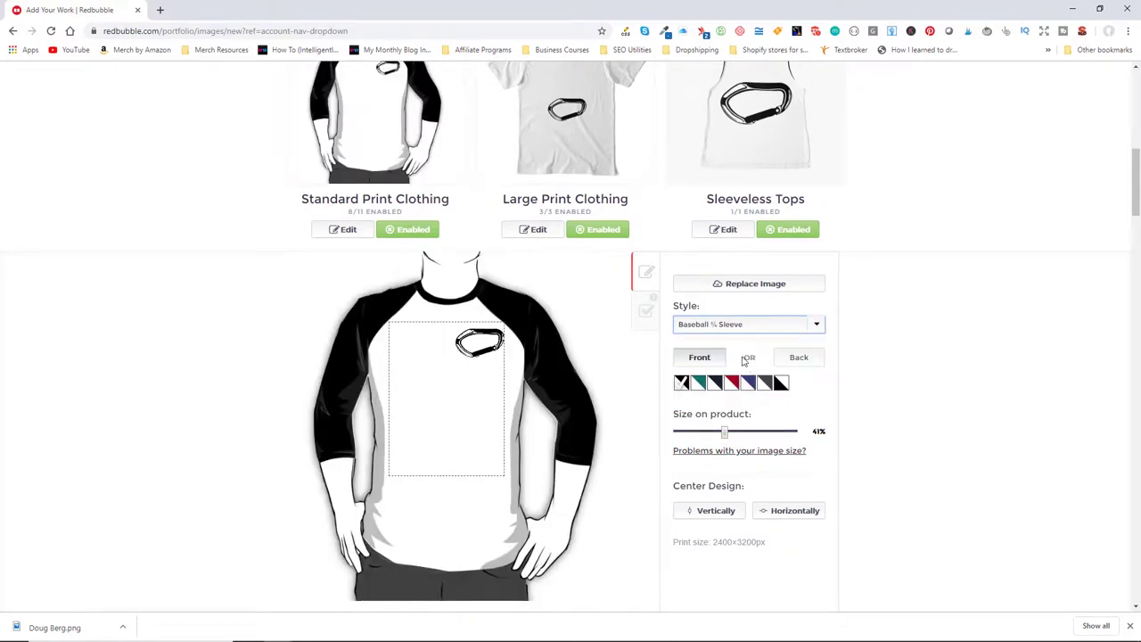
Switch back to the gray Hoodie (Zipper), place the design mid-chest and enlarge it to 71%
click(742, 327)
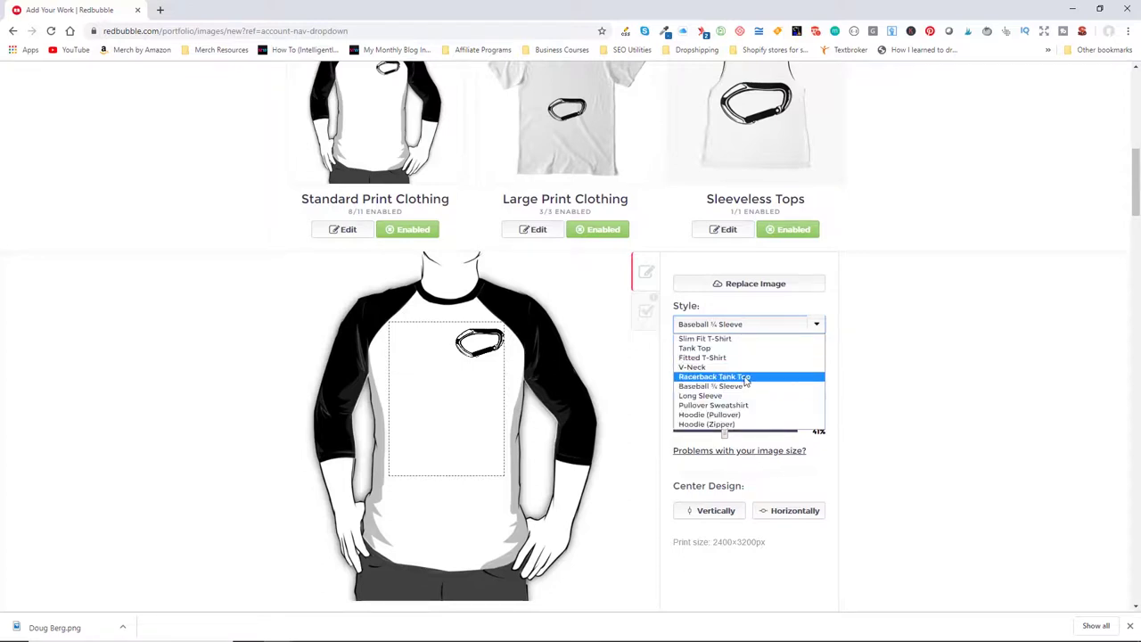
click(721, 424)
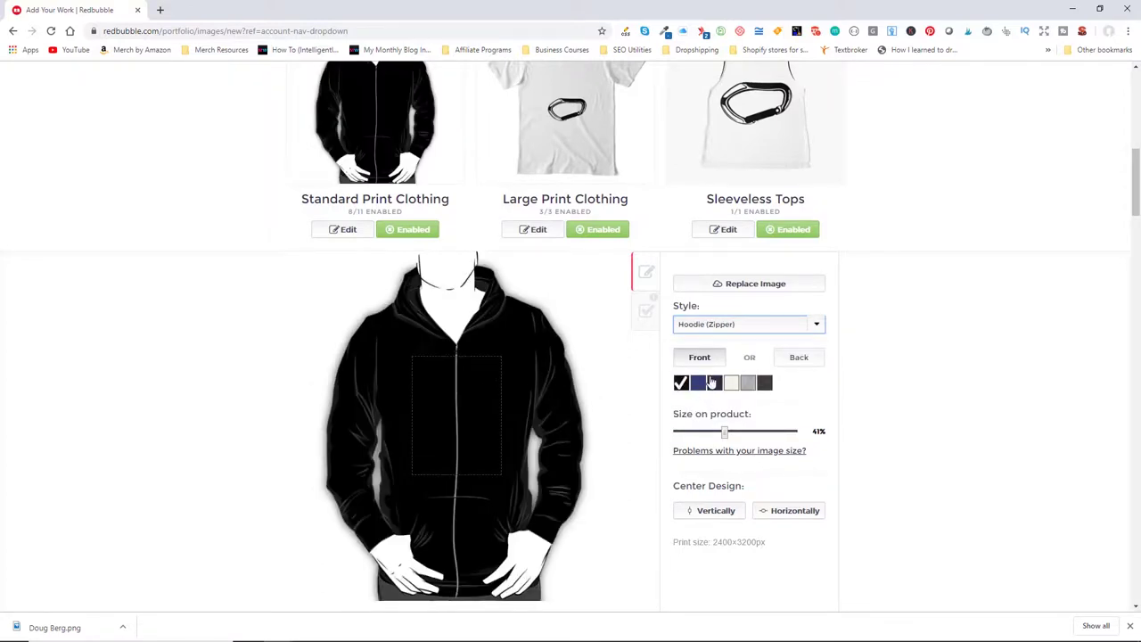
click(747, 382)
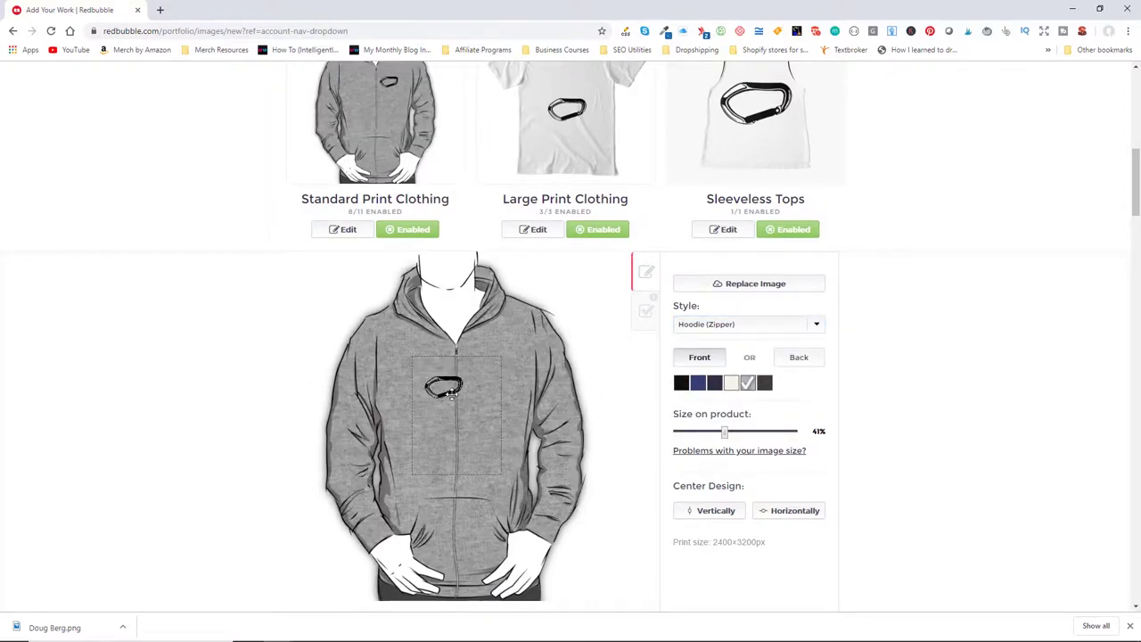
drag(731, 437, 760, 437)
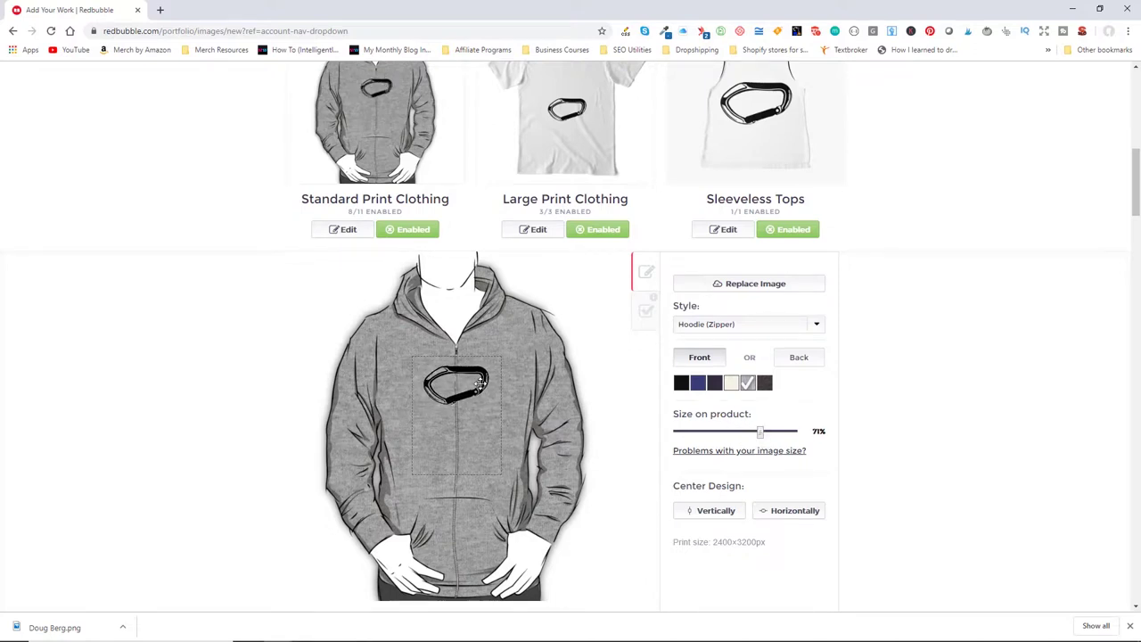
scroll(589, 422, up, 1)
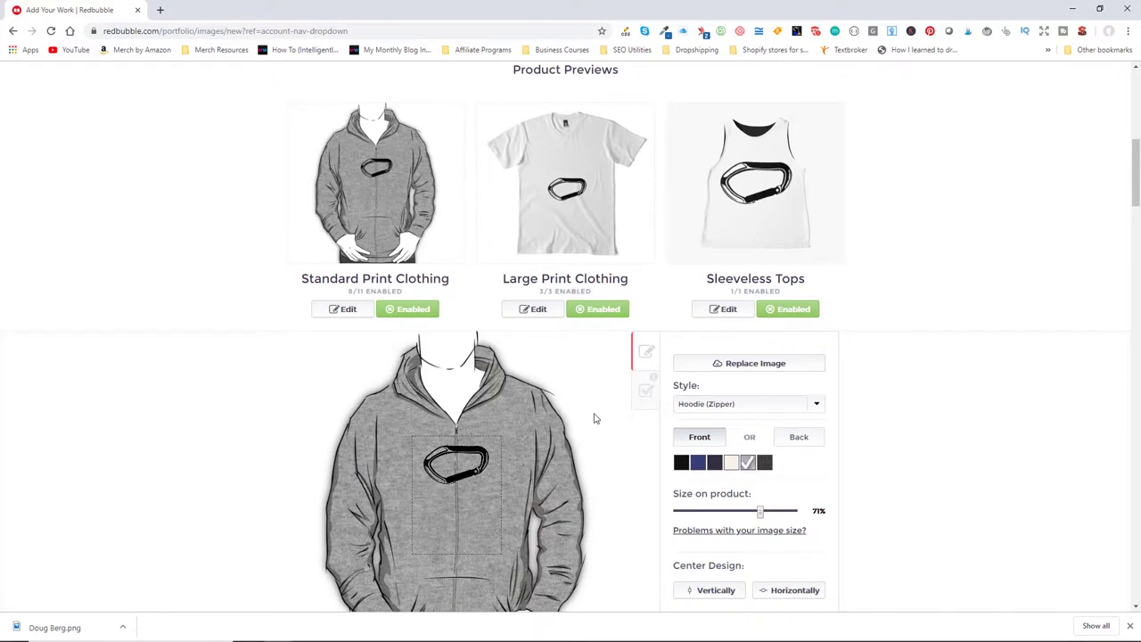
click(752, 414)
click(945, 401)
Open Large Print Clothing for editing and move the design up to the chest of the Premium T-Shirt
click(588, 228)
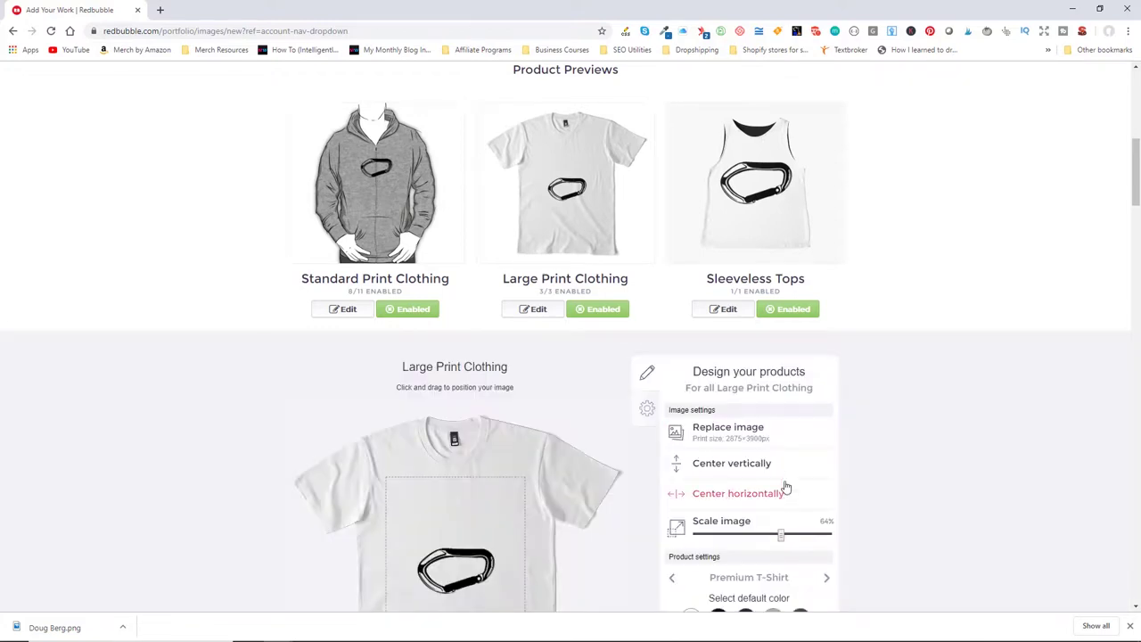
scroll(785, 487, down, 1)
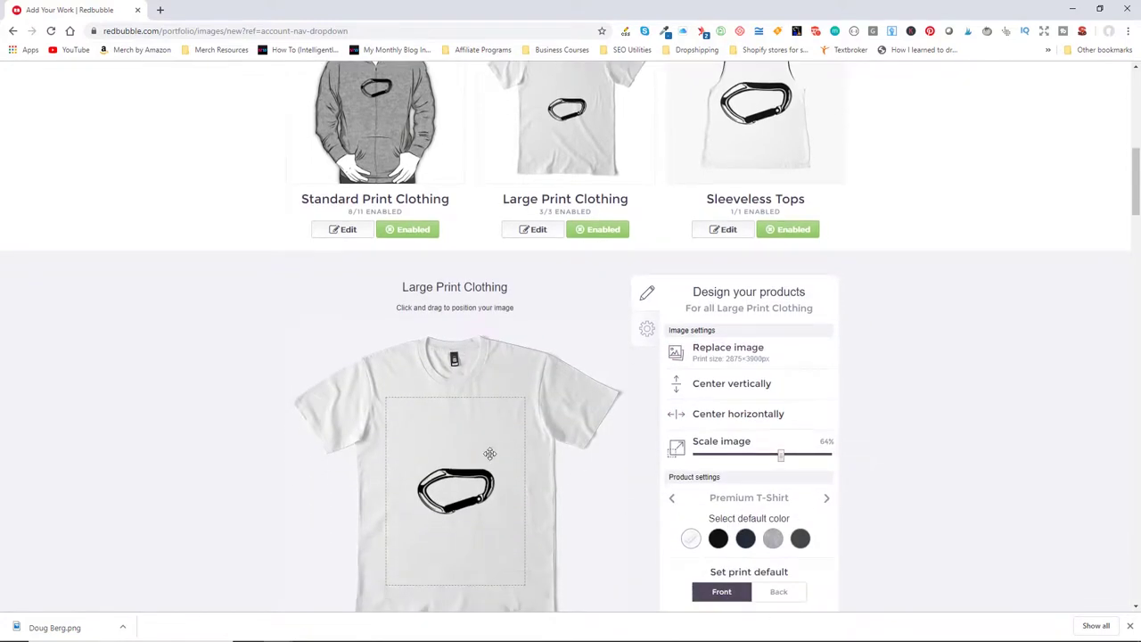
drag(489, 454, 489, 396)
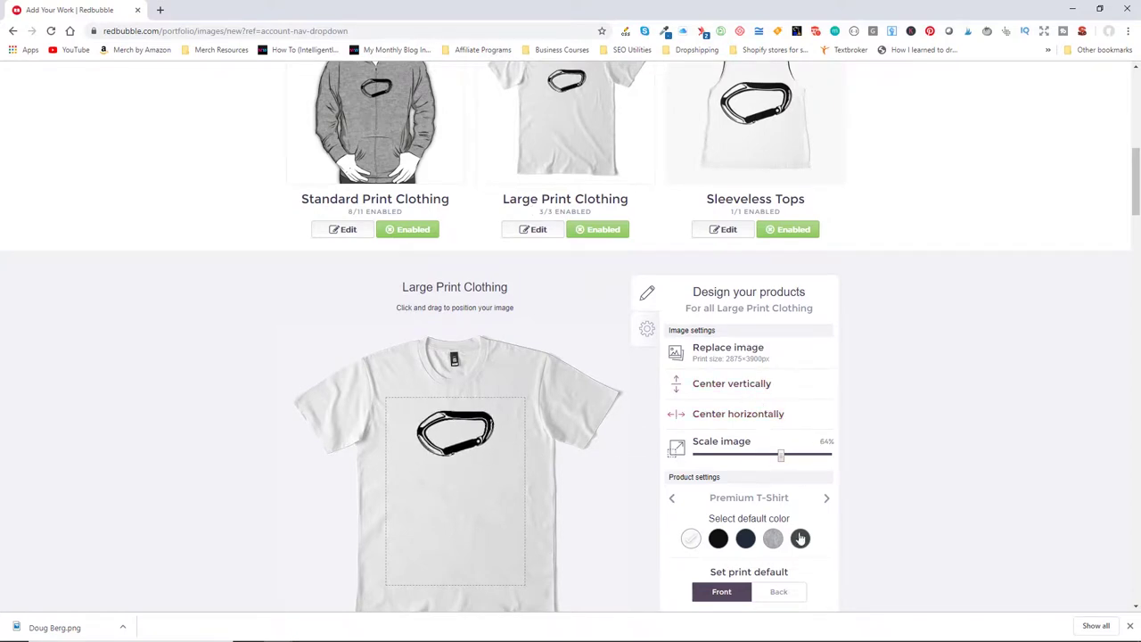
Compare the design on the Premium T-Shirt's darker colors and set light gray as the default color
click(771, 538)
click(798, 539)
click(745, 541)
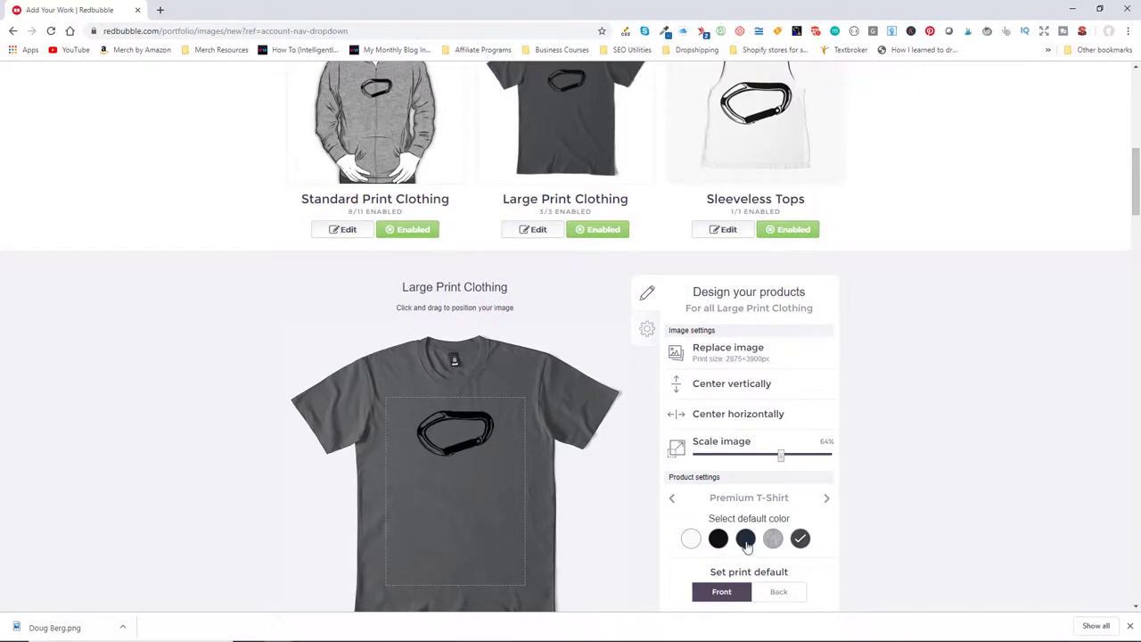
click(718, 539)
click(774, 539)
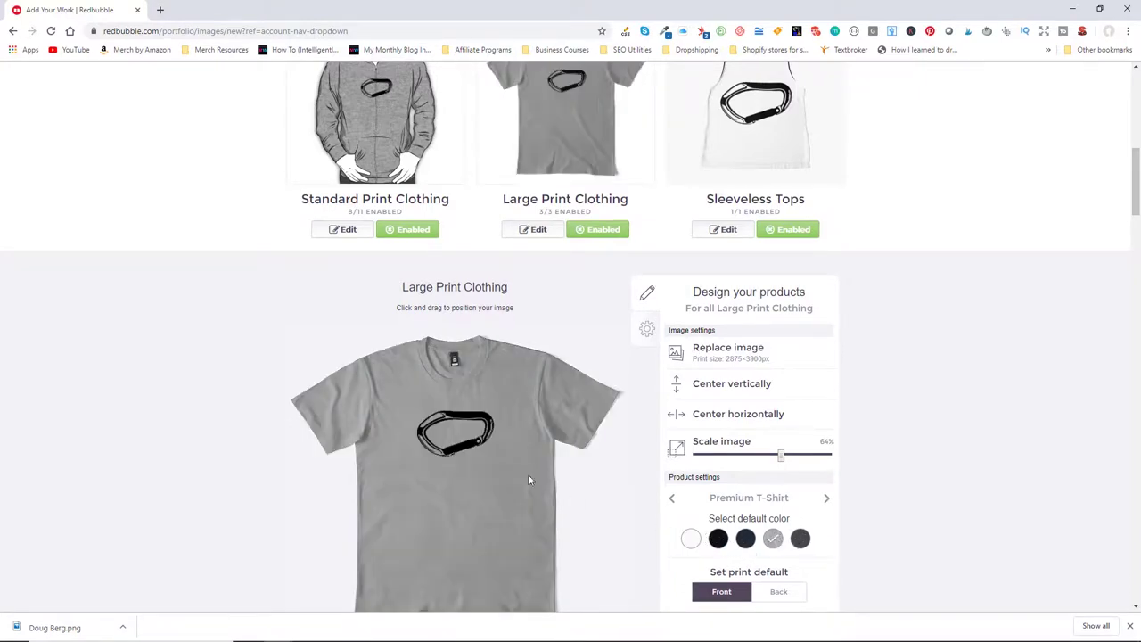
click(798, 538)
click(719, 538)
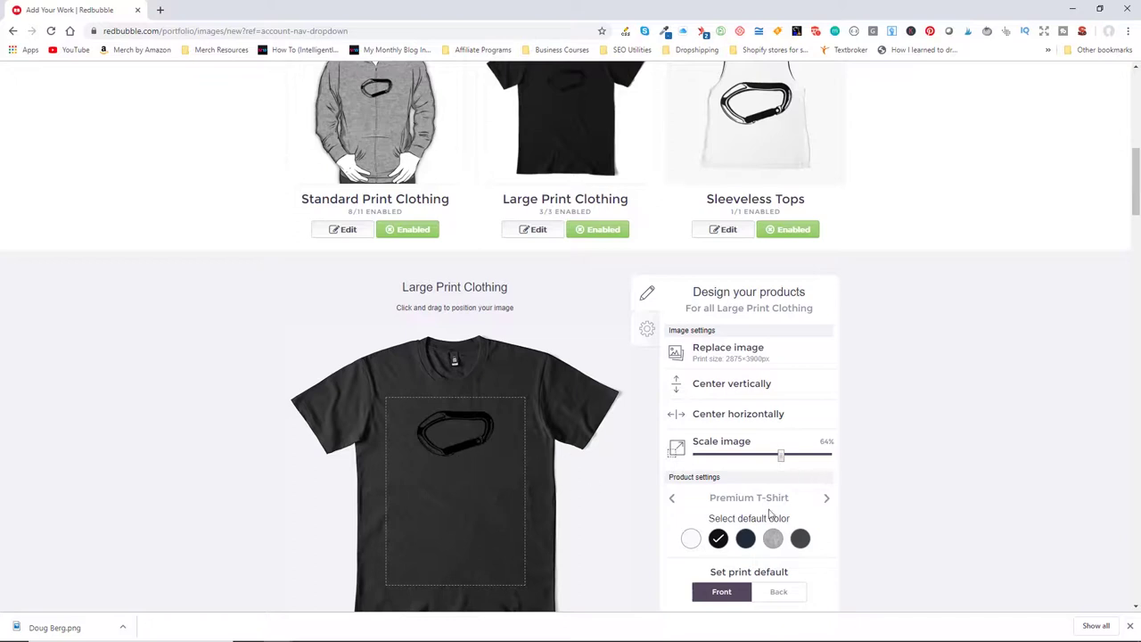
click(770, 540)
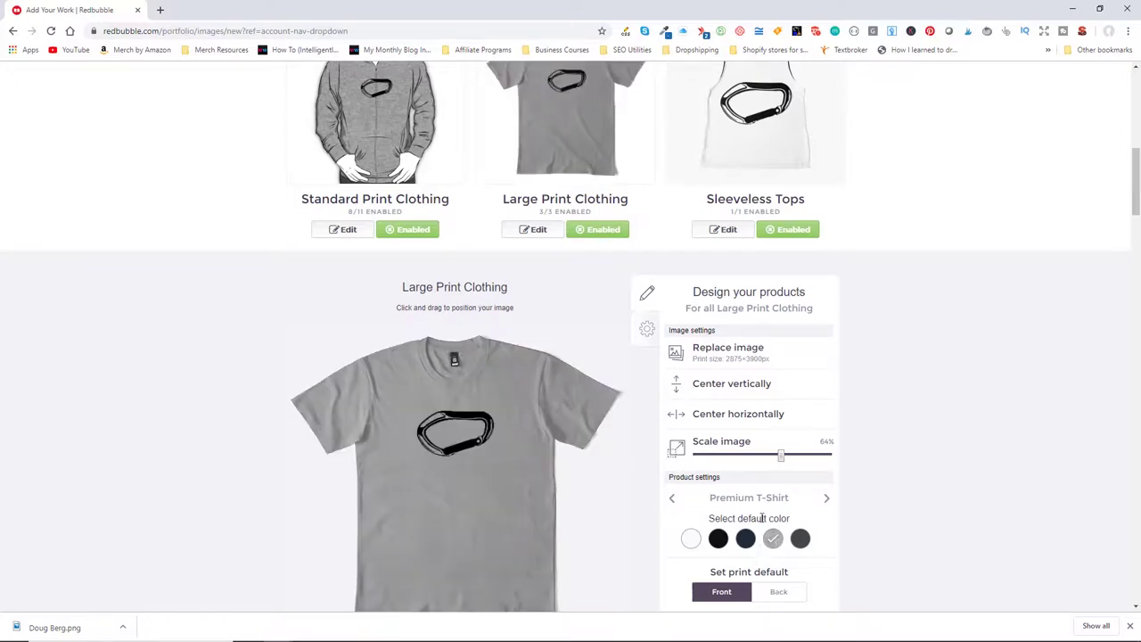
Center the design horizontally on the Large Print Clothing shirt and on the Hoodie (Zipper)
click(725, 418)
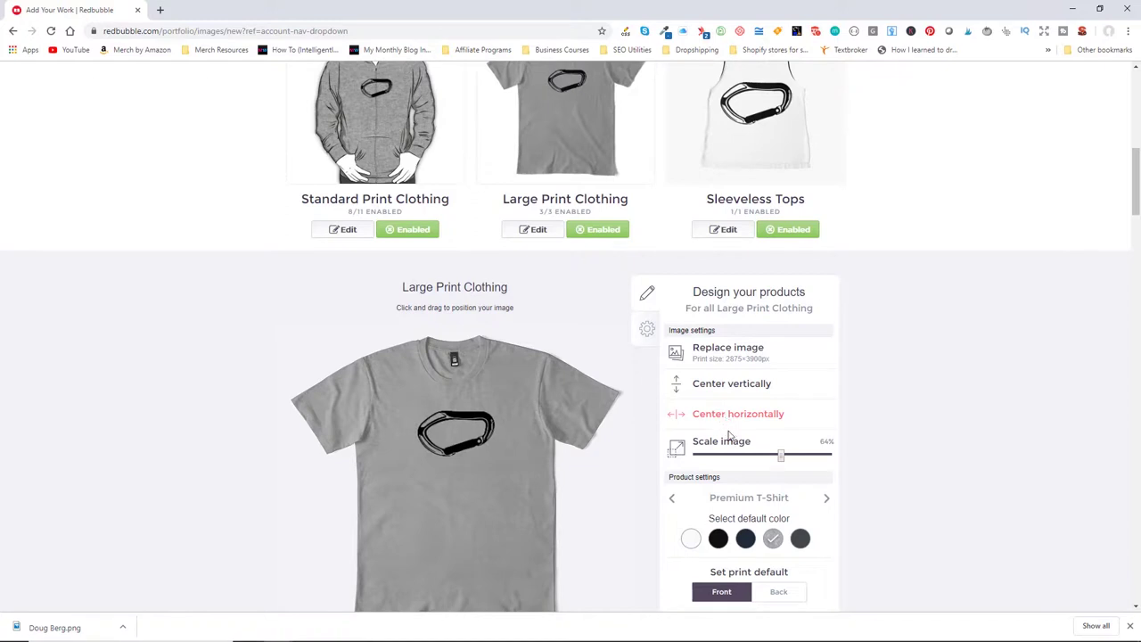
scroll(549, 406, up, 1)
click(392, 198)
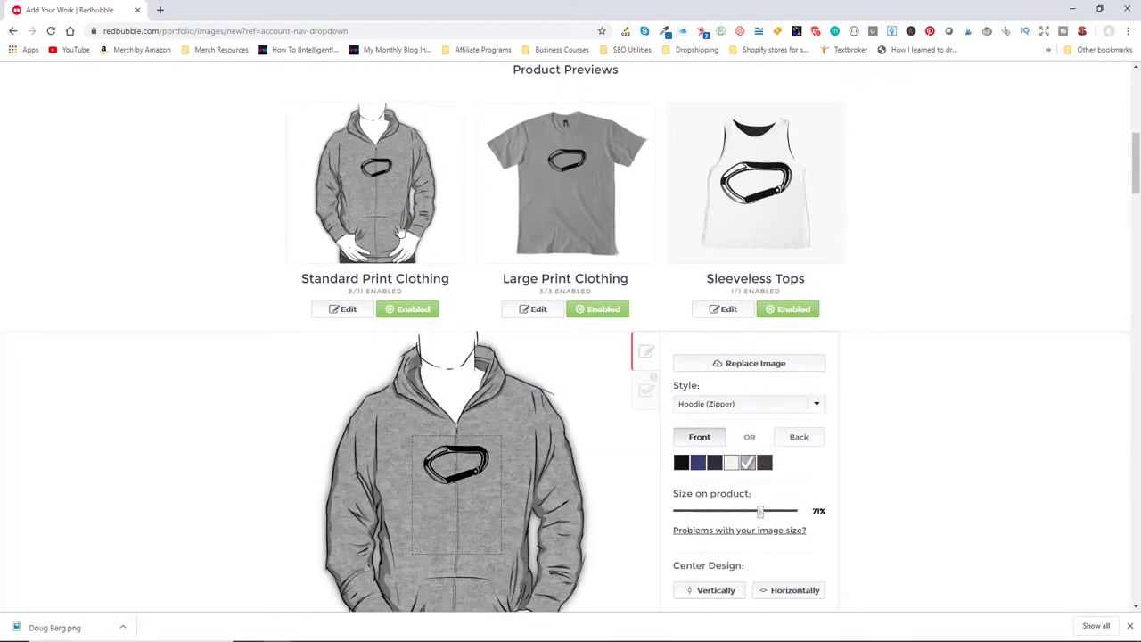
scroll(833, 550, down, 1)
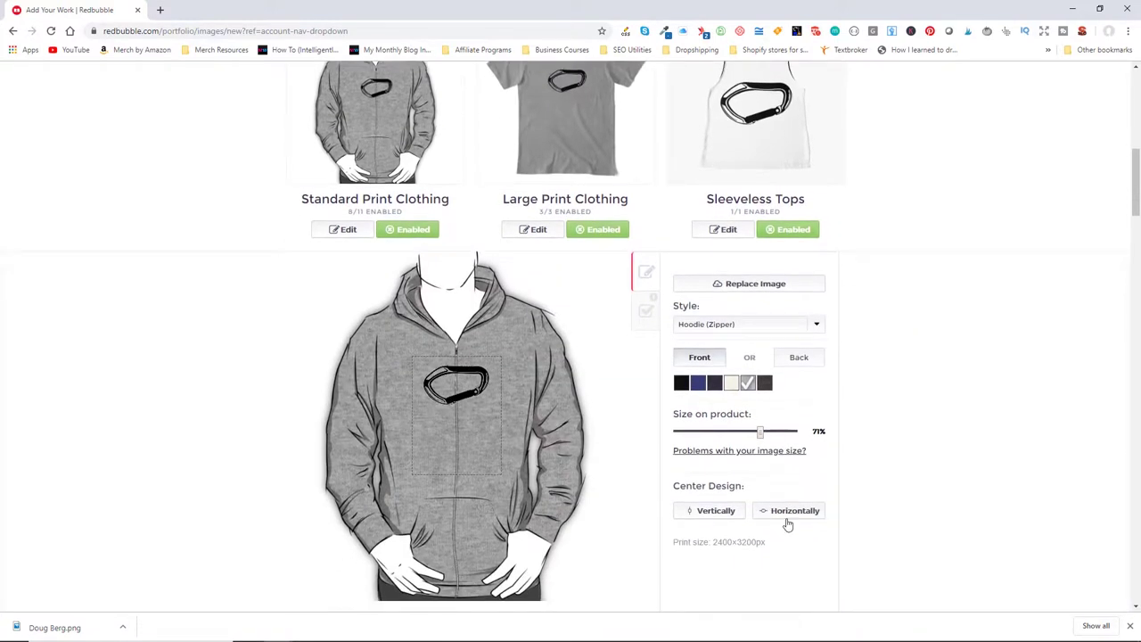
click(796, 512)
Open Sleeveless Tops for editing and change the background color to a bright cyan blue
scroll(605, 423, up, 2)
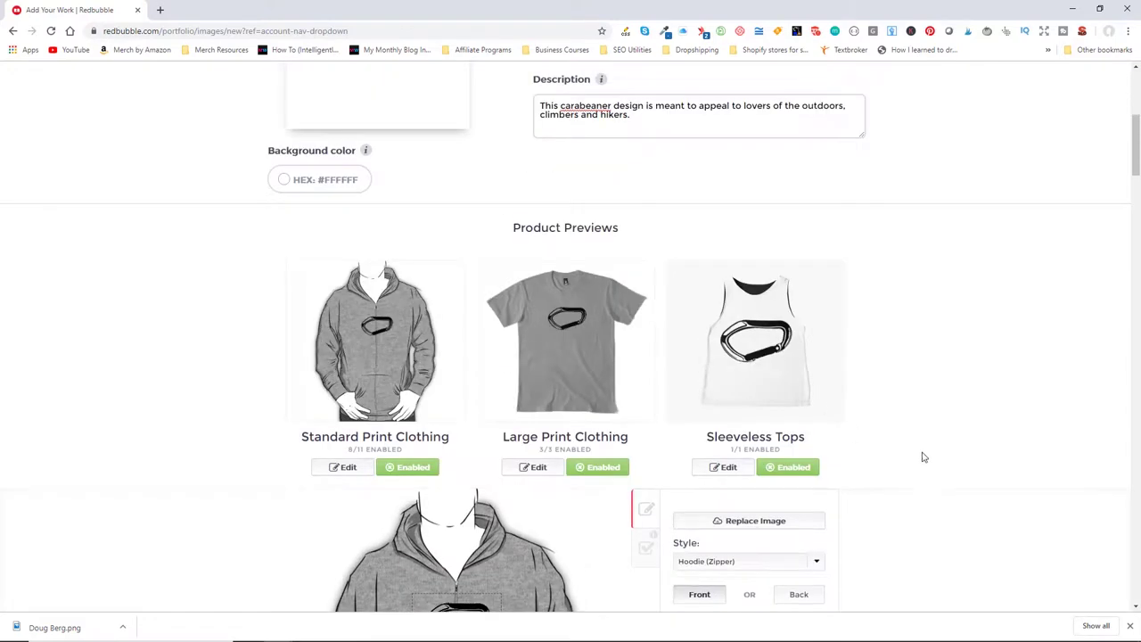
click(755, 350)
scroll(922, 473, down, 1)
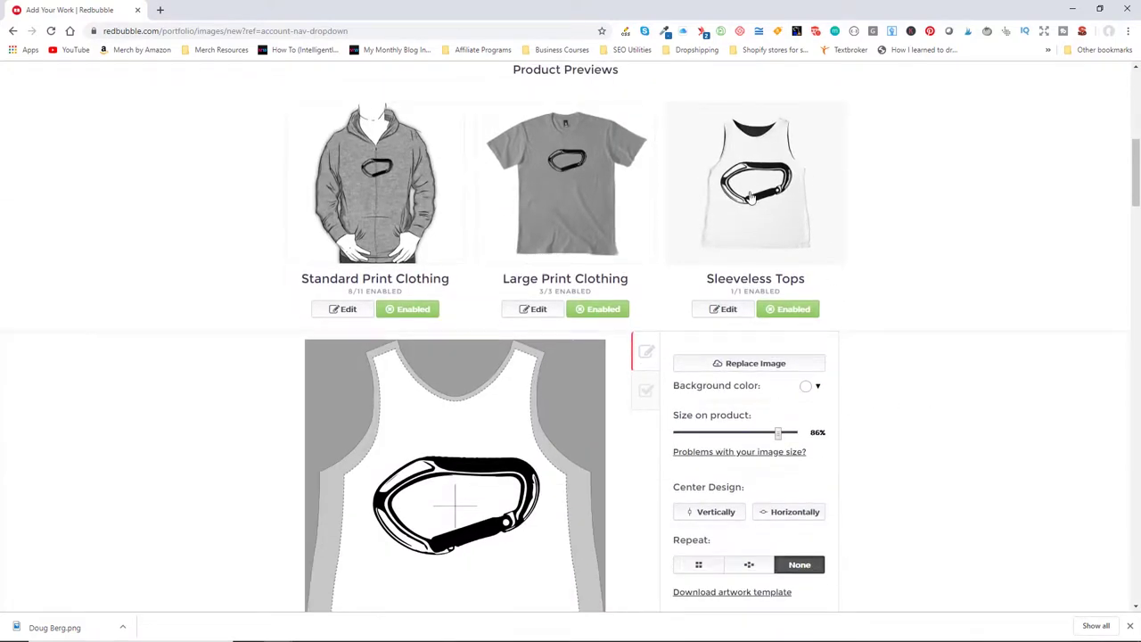
scroll(822, 261, down, 2)
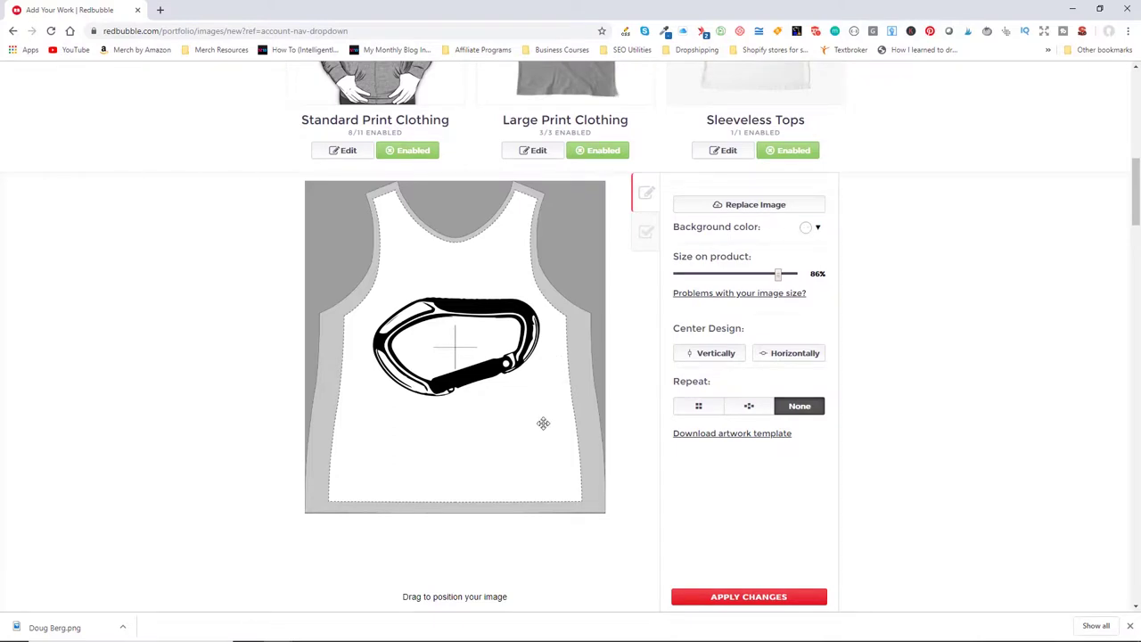
click(806, 230)
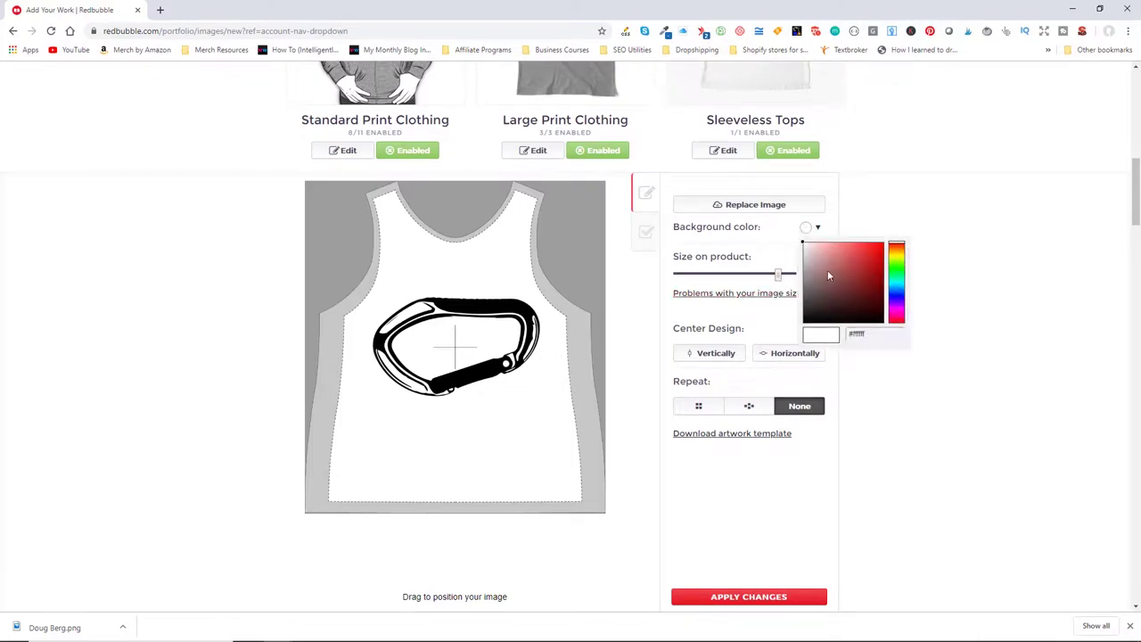
drag(827, 269, 903, 290)
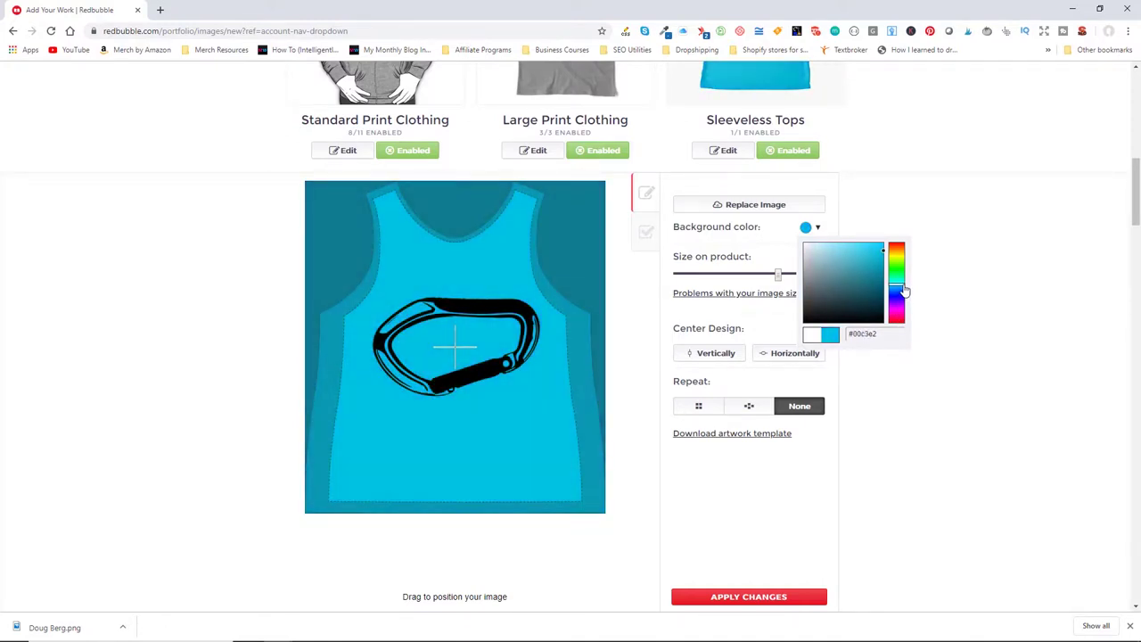
click(911, 423)
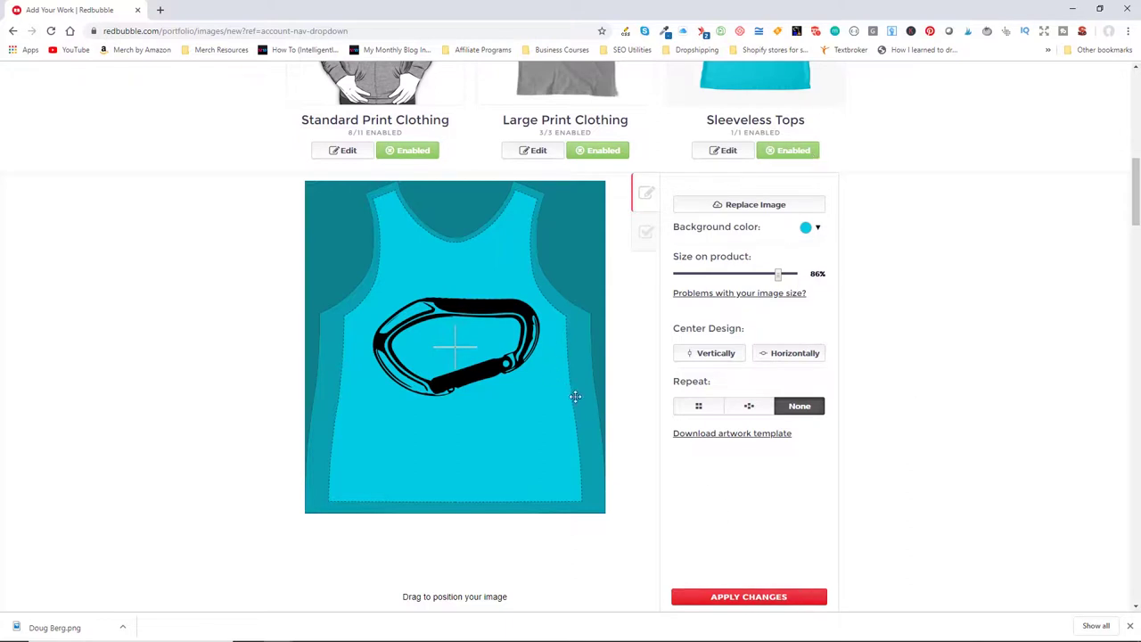
Check the recolored tank top in the product previews and disable the Sleeveless Tops product
scroll(636, 438, up, 3)
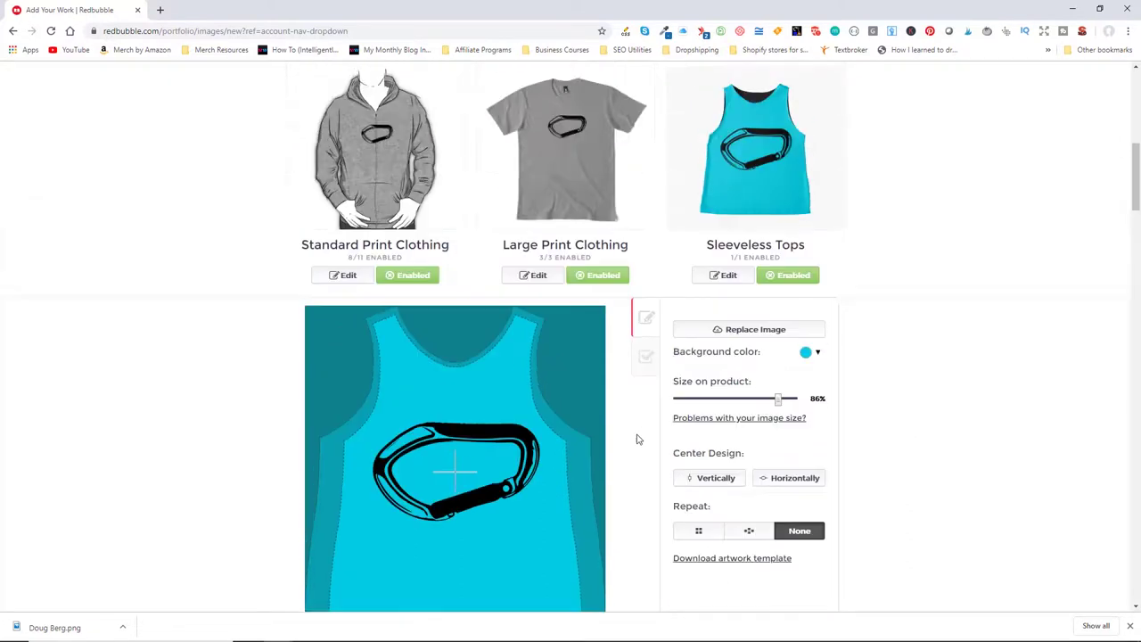
scroll(641, 389, down, 1)
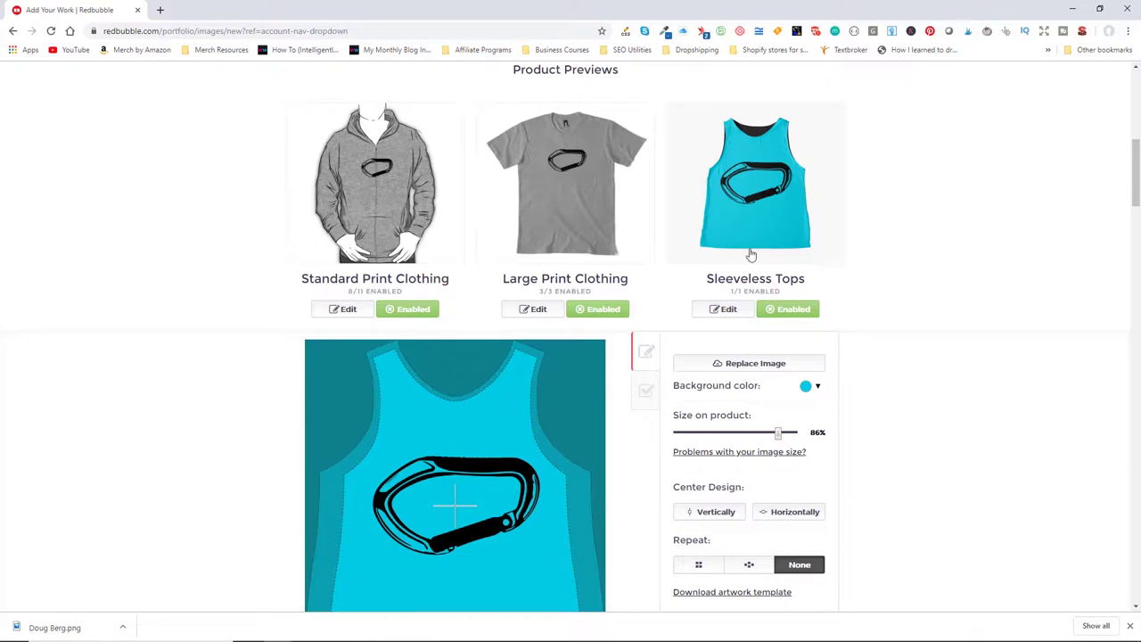
click(799, 310)
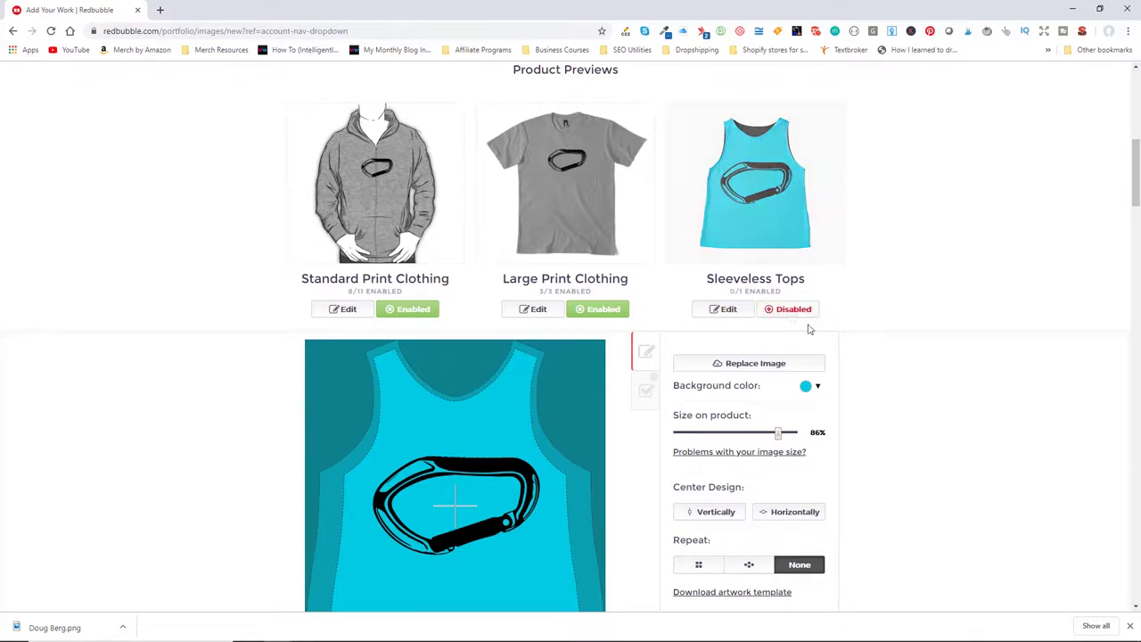
Review the design on Chiffon Tops and disable both the Chiffon Tops and Graphic T-Shirts products
scroll(807, 448, down, 2)
scroll(704, 505, down, 4)
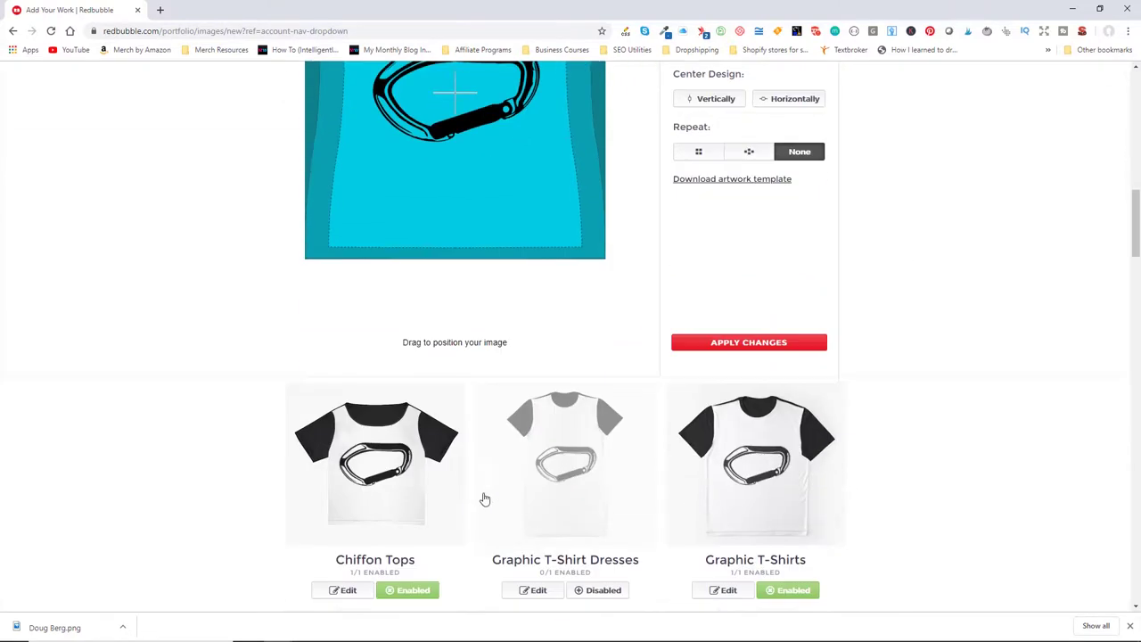
click(377, 404)
scroll(460, 401, down, 5)
scroll(460, 402, up, 3)
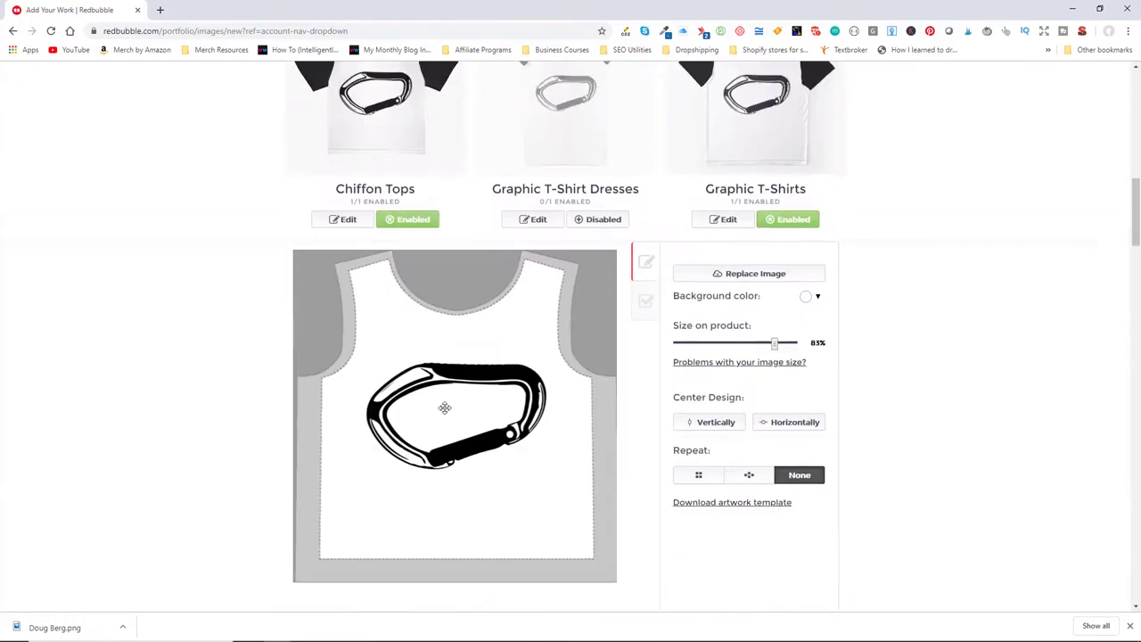
scroll(490, 450, down, 5)
scroll(466, 425, up, 6)
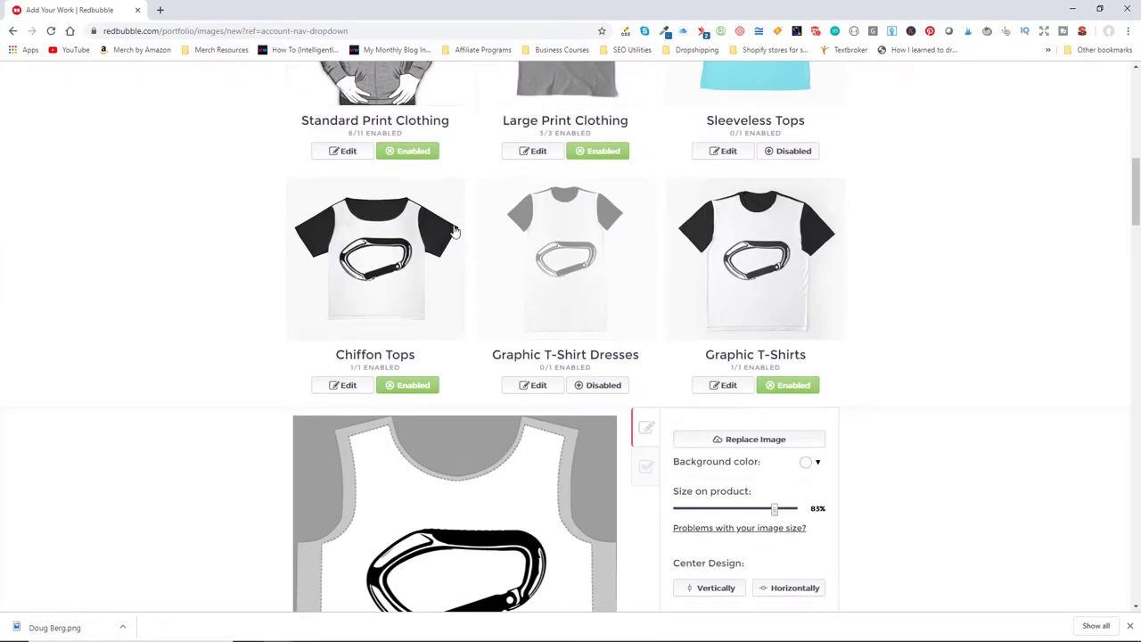
click(410, 385)
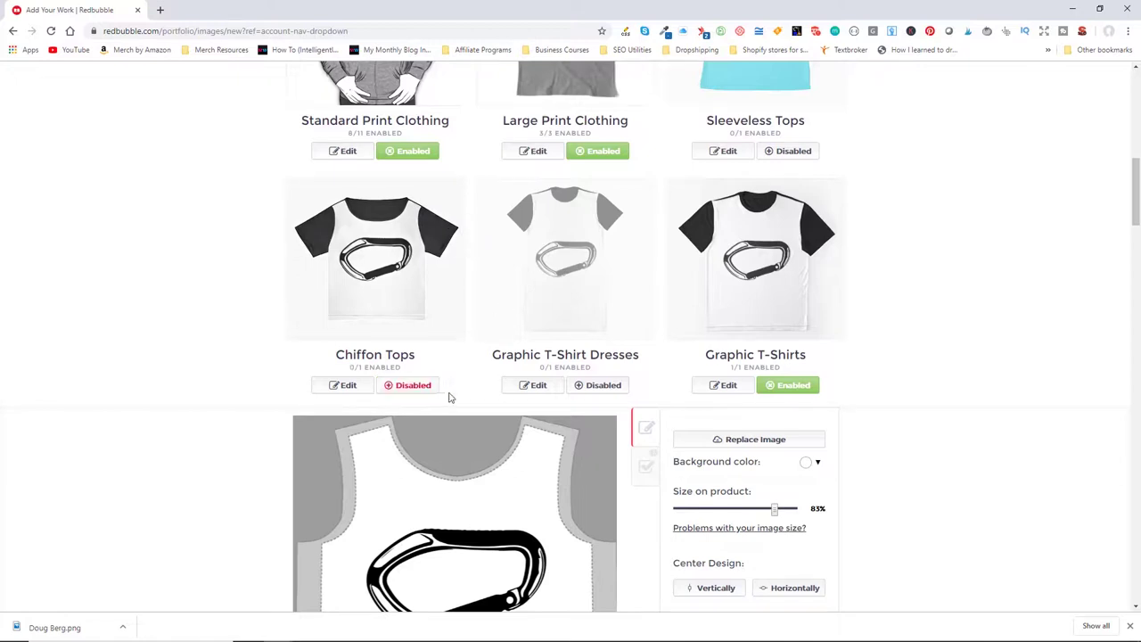
click(791, 386)
Open the Stickers product and view its availability and markup settings
scroll(639, 435, down, 7)
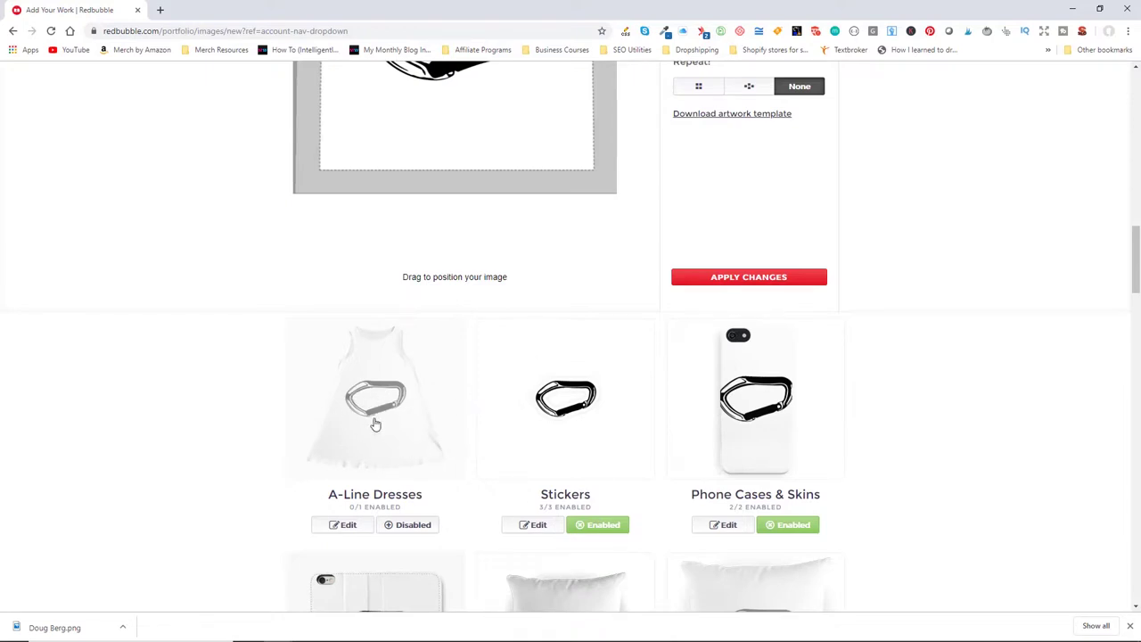
click(581, 416)
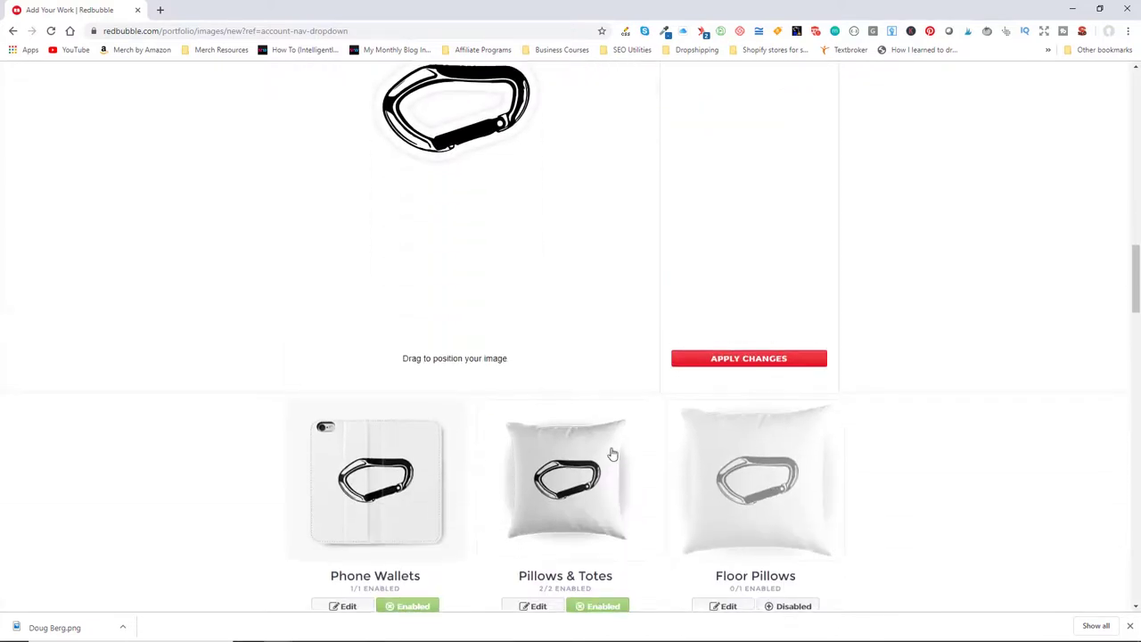
scroll(642, 357, up, 1)
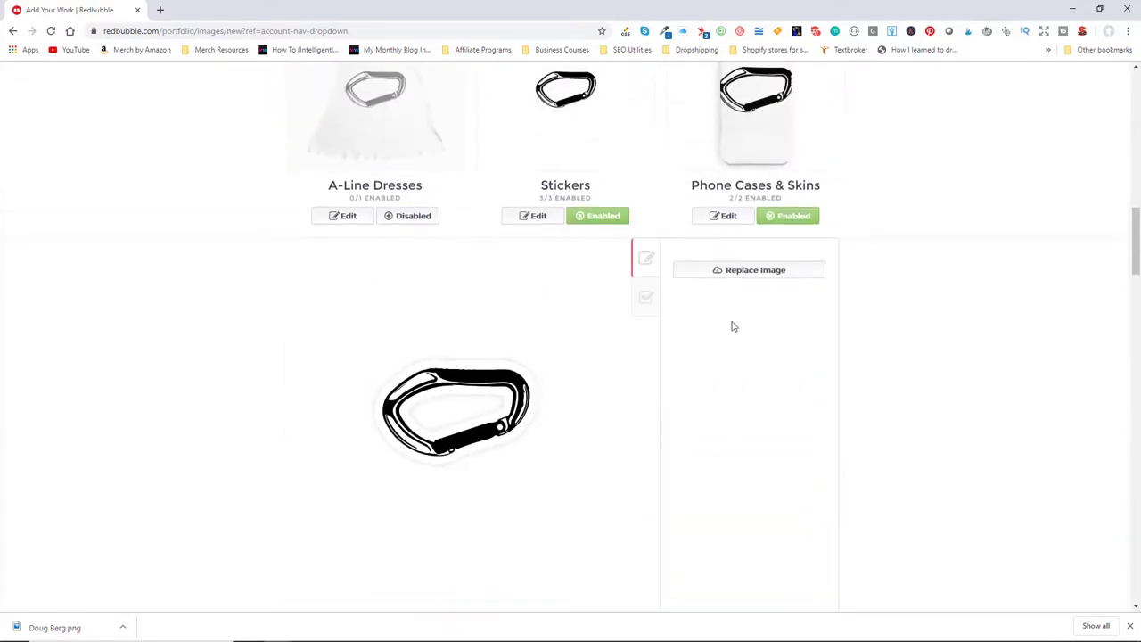
click(645, 310)
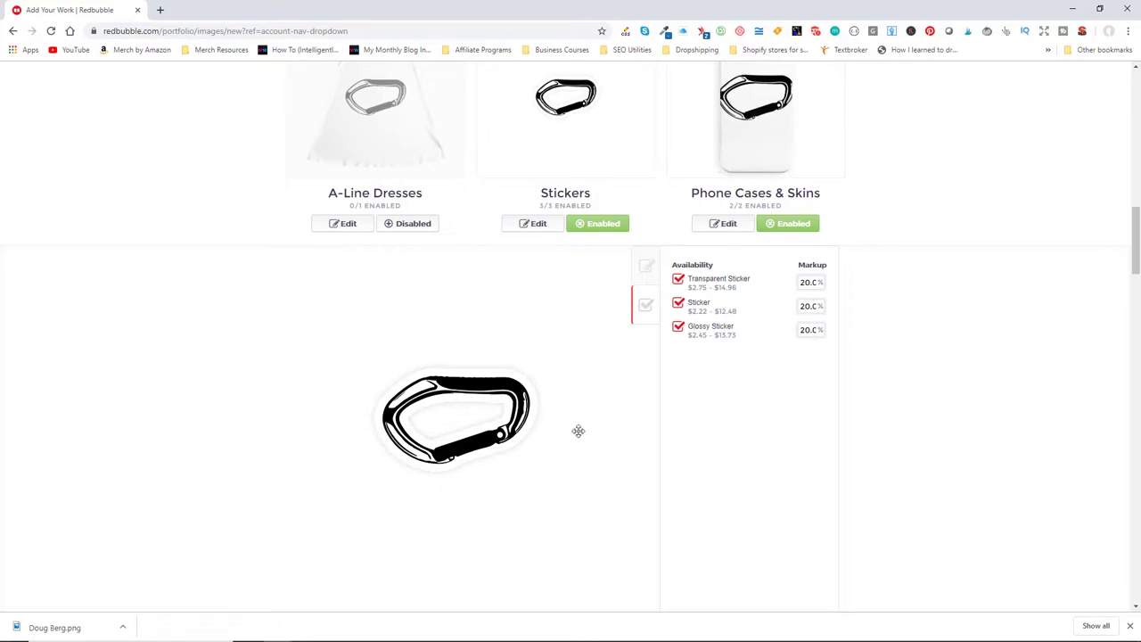
Review the Stickers image settings and open Phone Cases & Skins for editing
scroll(615, 401, up, 1)
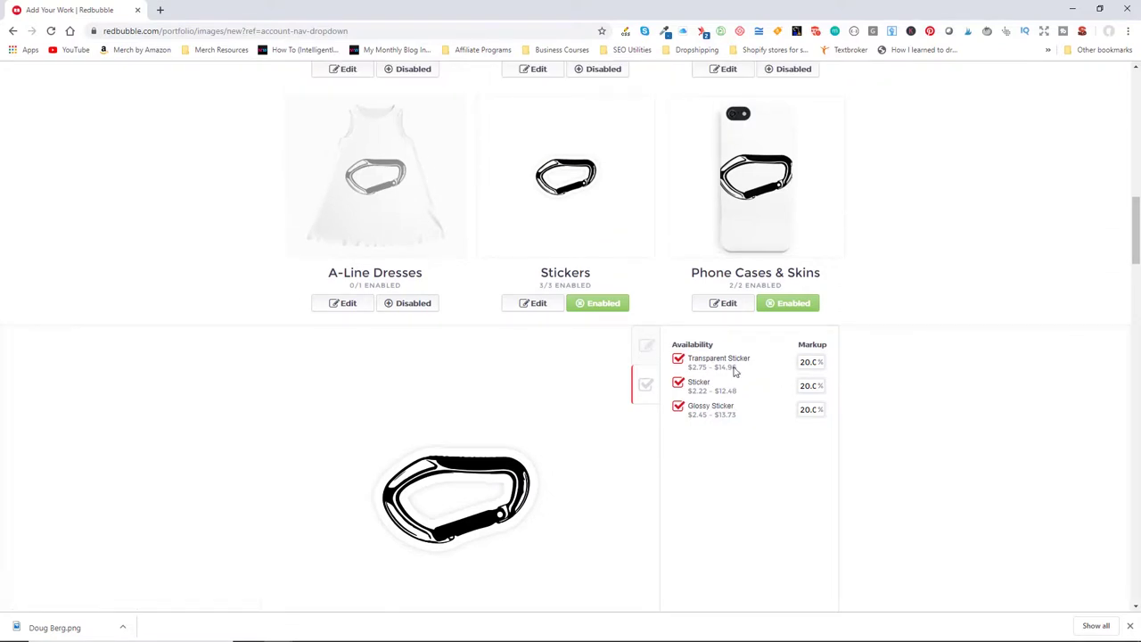
click(649, 348)
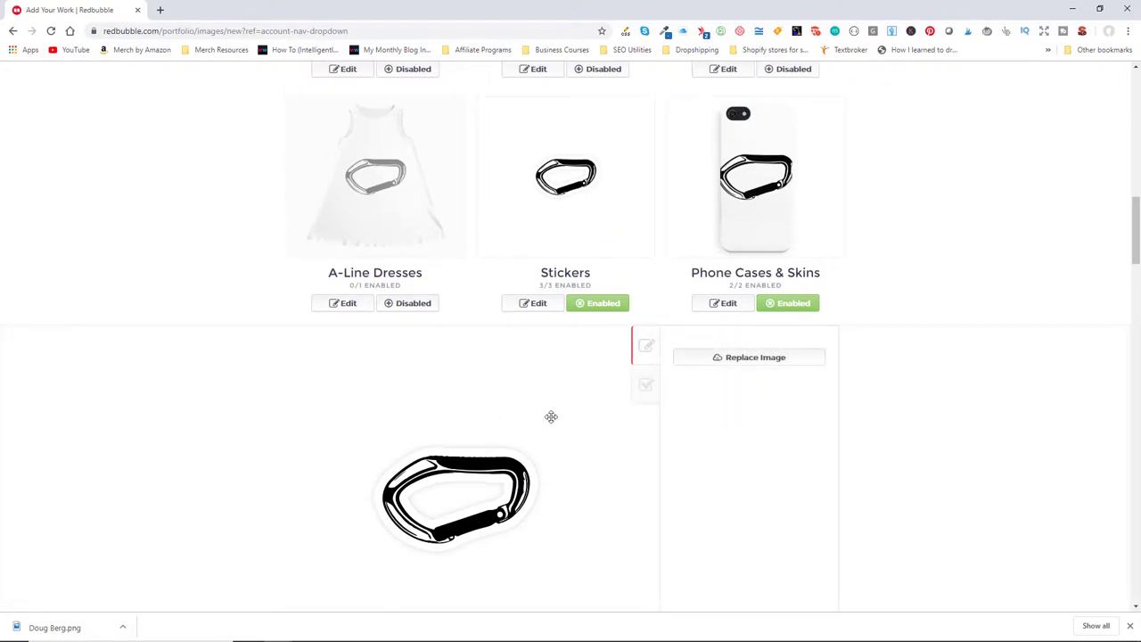
scroll(570, 285, up, 1)
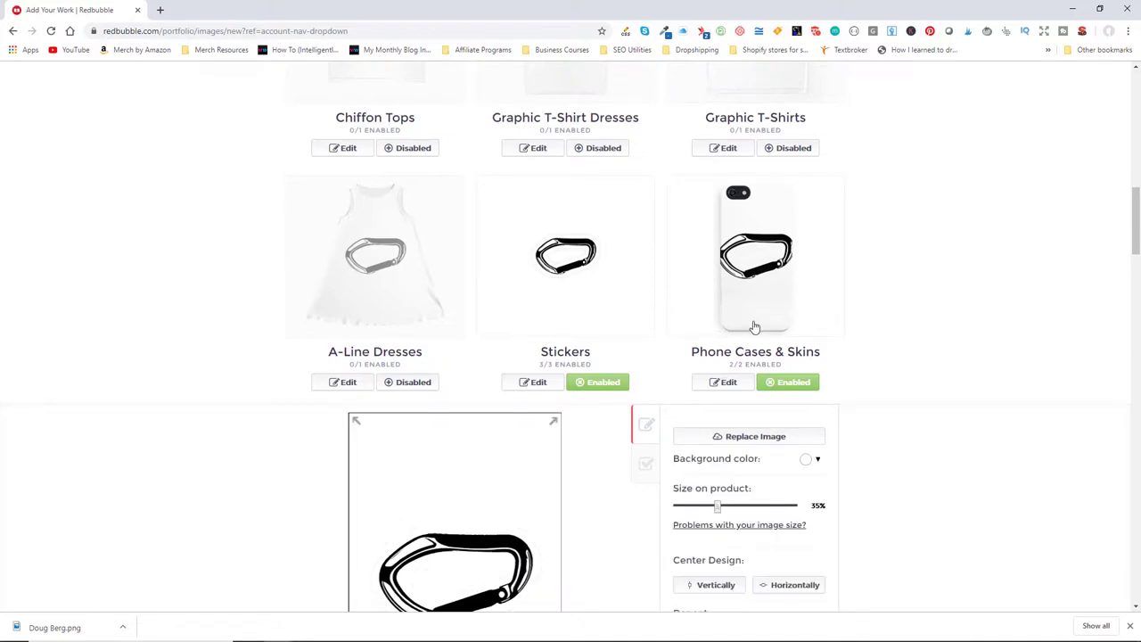
Reduce the phone case design's size to 24% and move the carabiner slightly up and to the right
scroll(766, 392, down, 2)
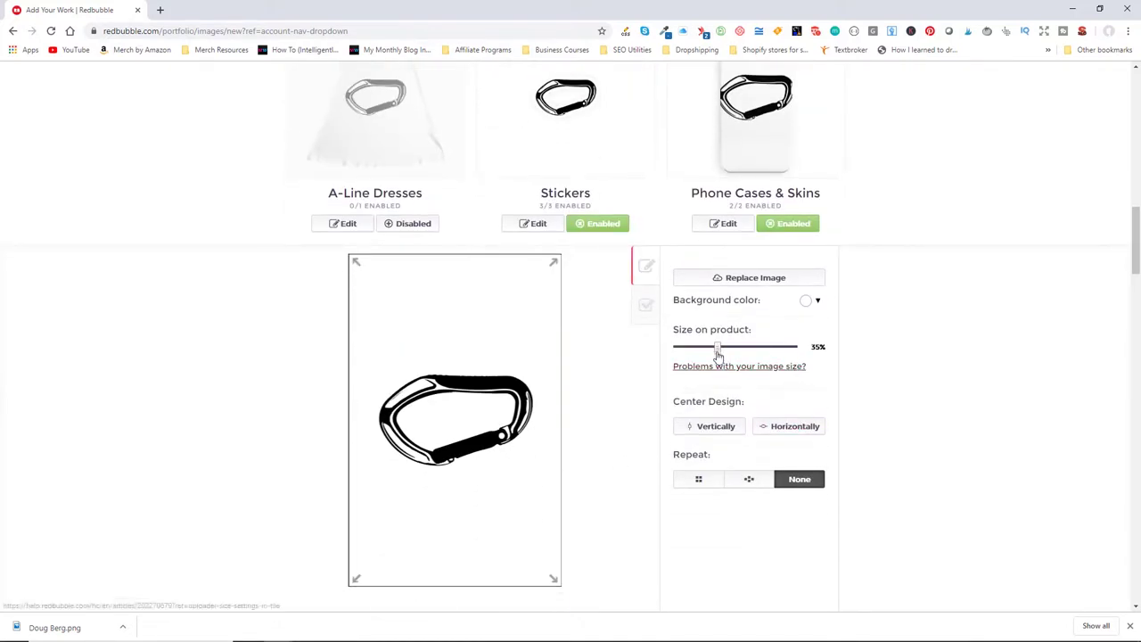
drag(718, 355, 704, 353)
scroll(746, 387, up, 2)
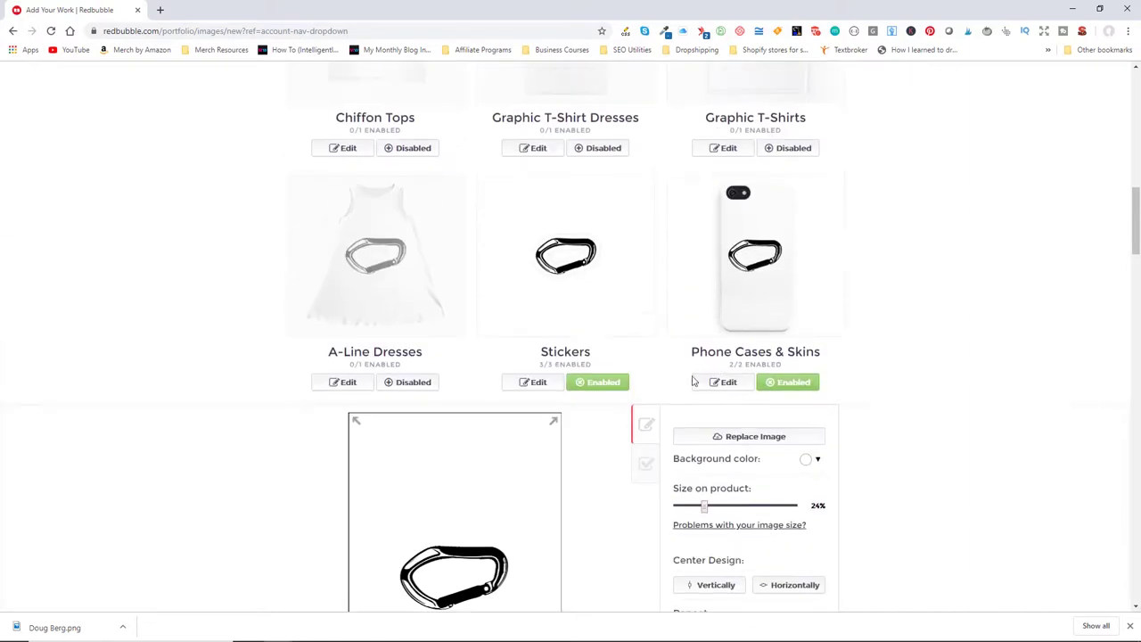
scroll(766, 463, down, 2)
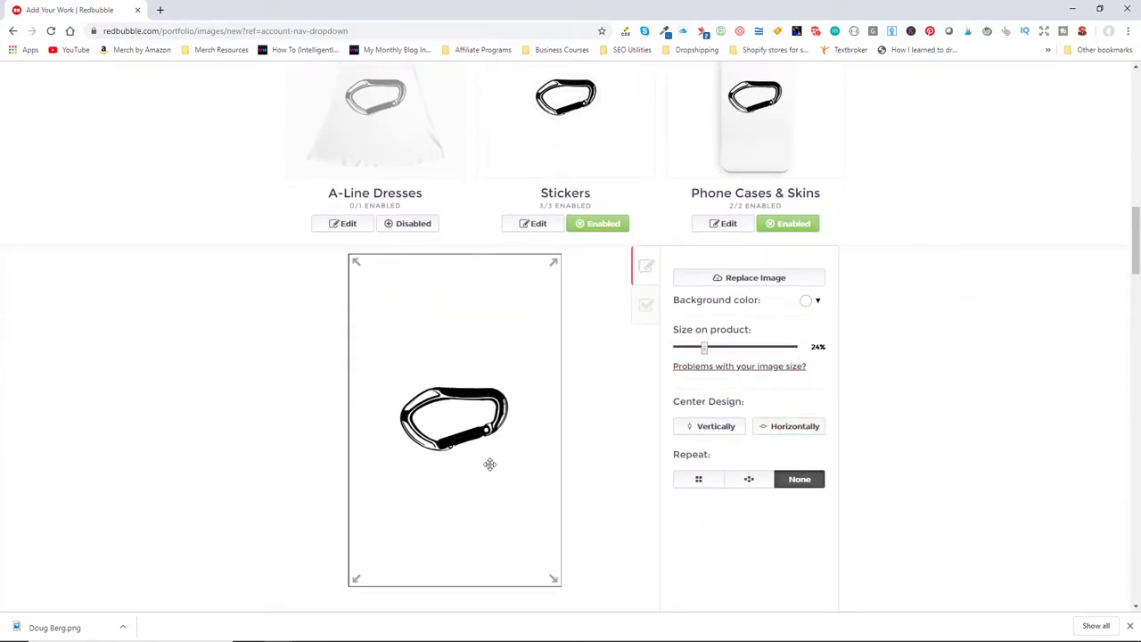
drag(484, 431, 491, 421)
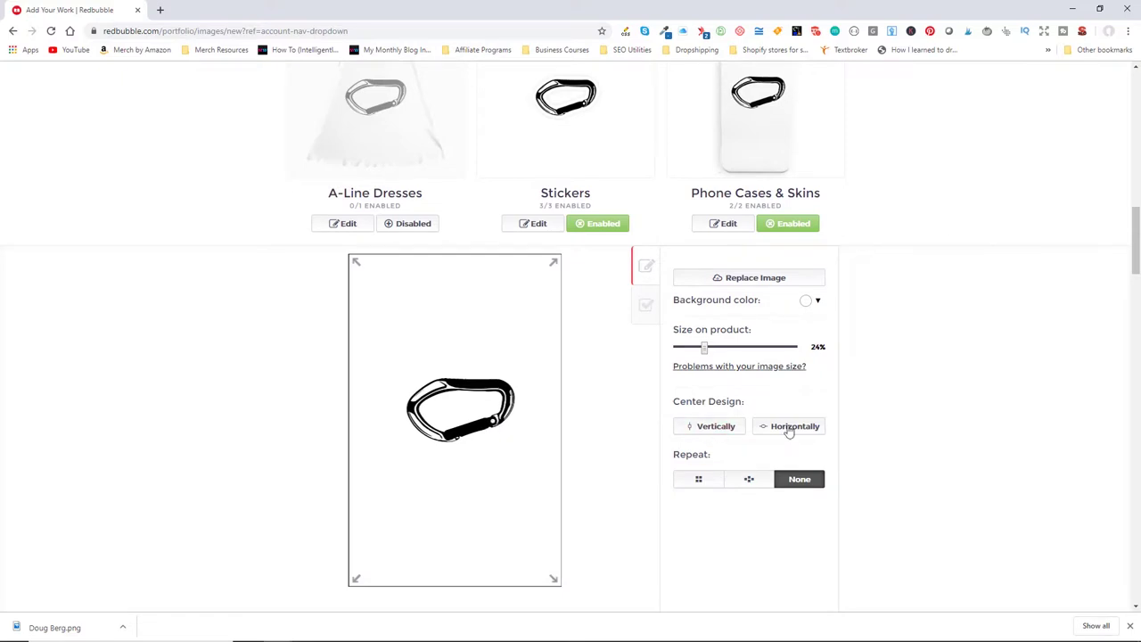
Set the phone case design's size to 27% and center it horizontally and vertically
scroll(788, 430, up, 2)
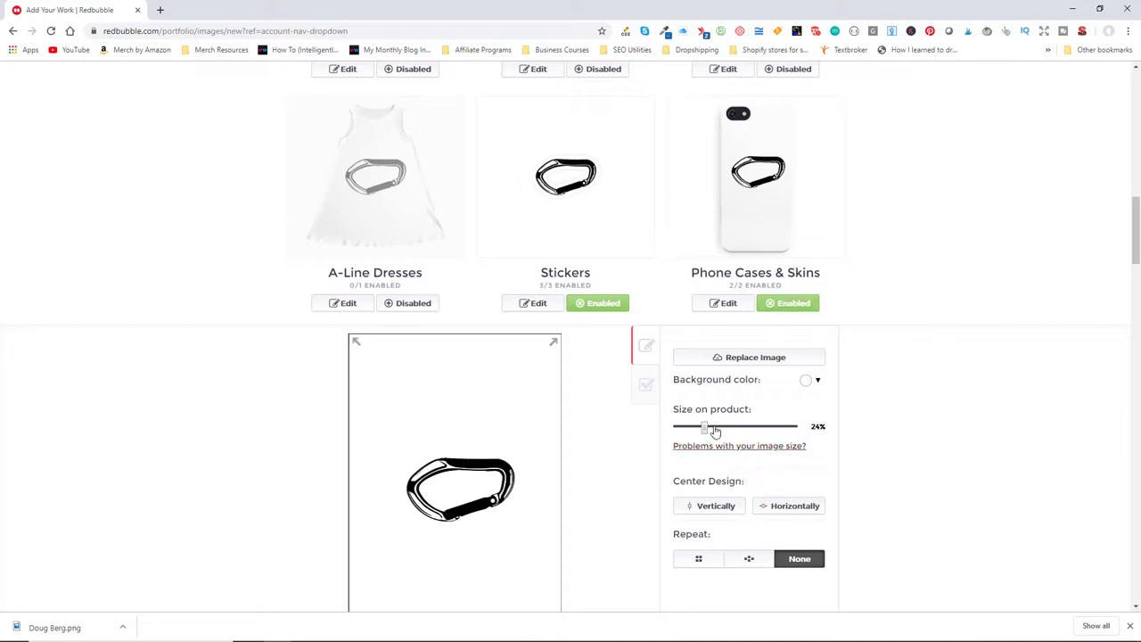
drag(706, 430, 709, 430)
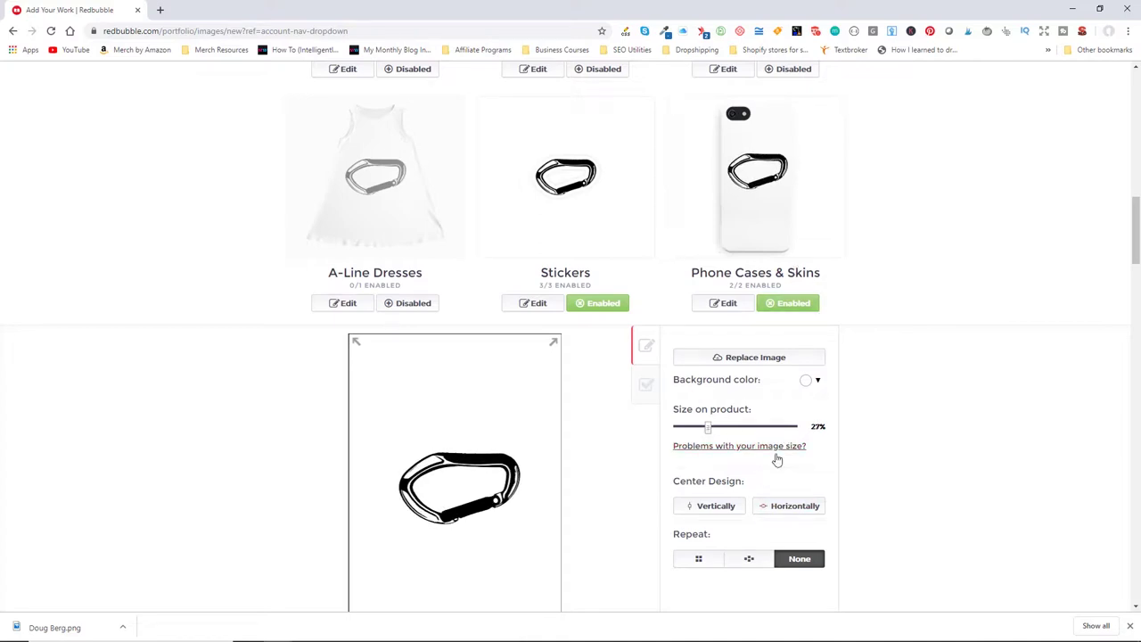
click(784, 509)
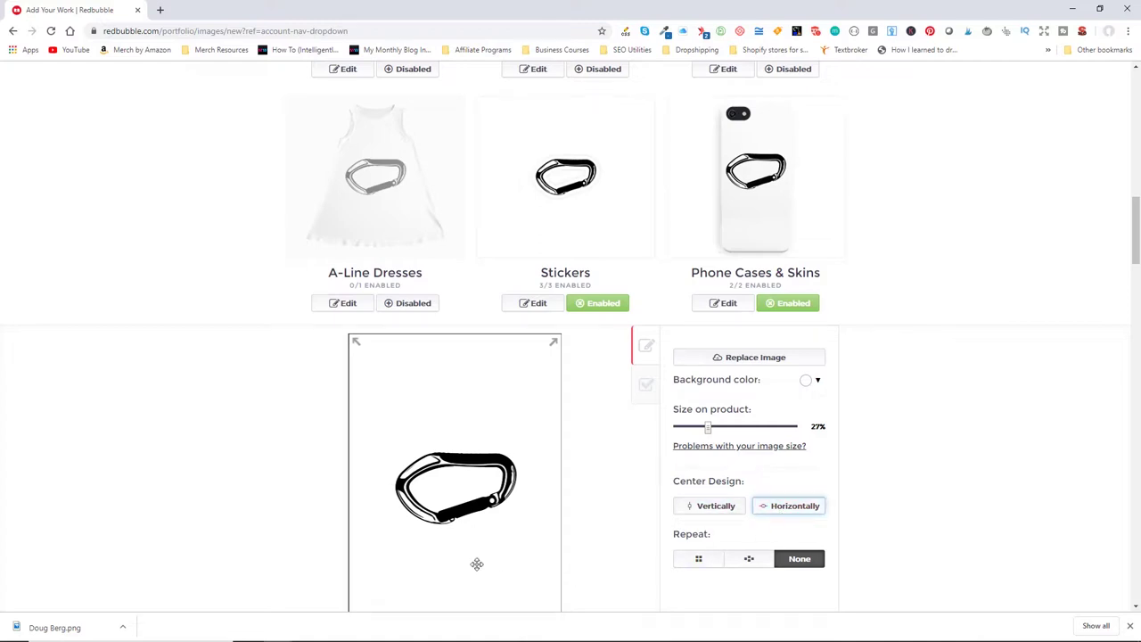
scroll(612, 459, down, 2)
click(713, 348)
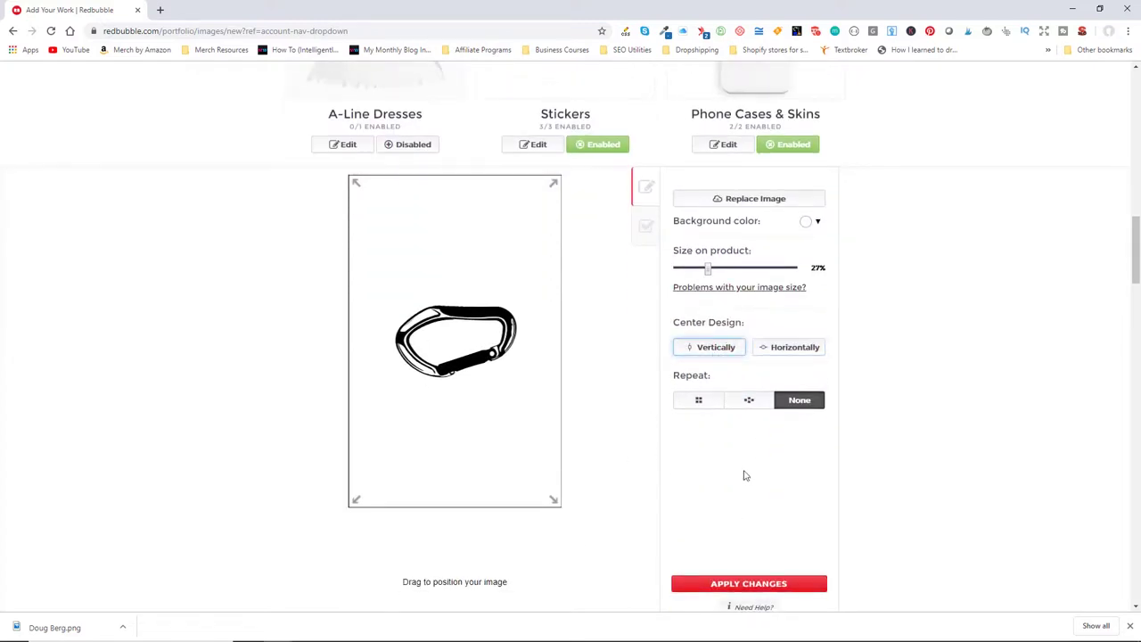
Open Phone Wallets to review how the carabiner sits on the case, and disable the Phone Wallets product
scroll(746, 475, down, 4)
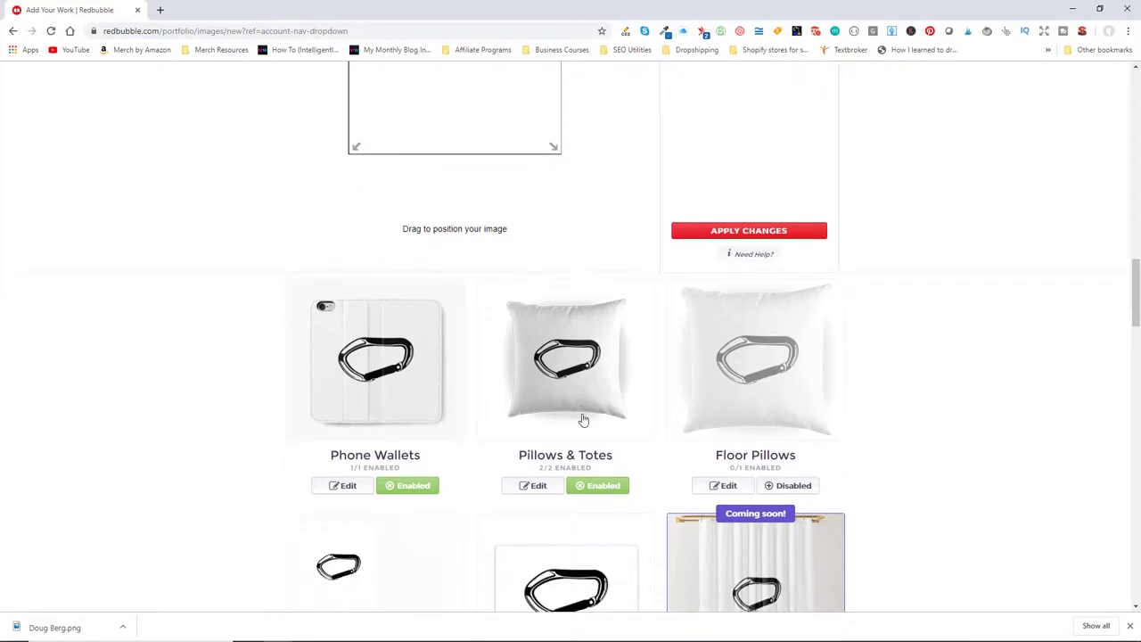
click(401, 253)
scroll(464, 374, down, 5)
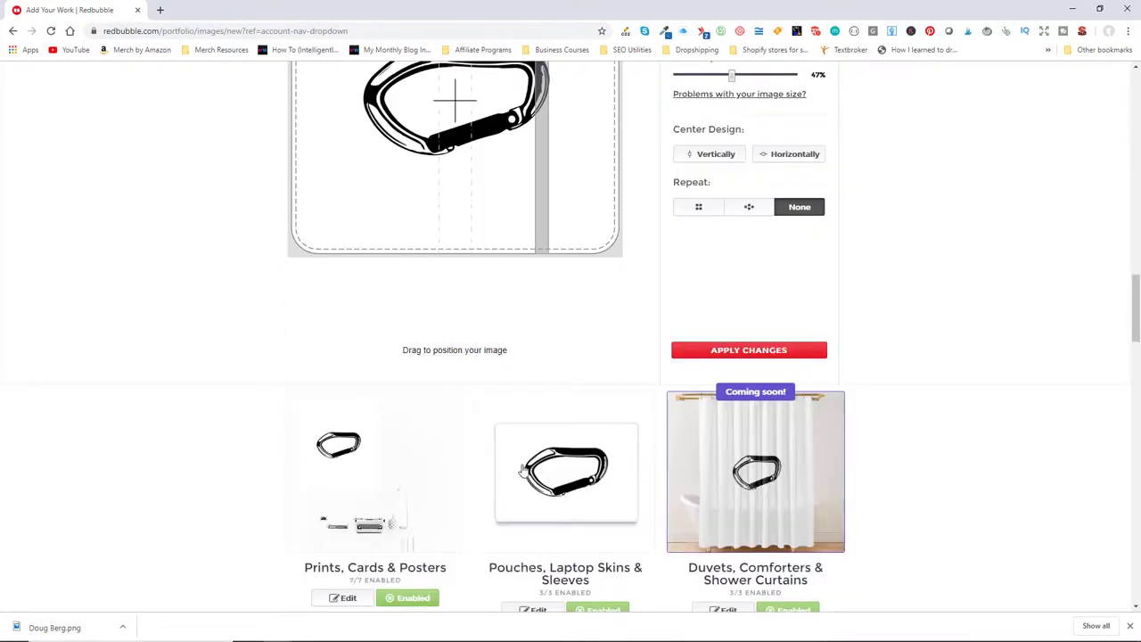
scroll(507, 419, up, 3)
scroll(495, 386, down, 2)
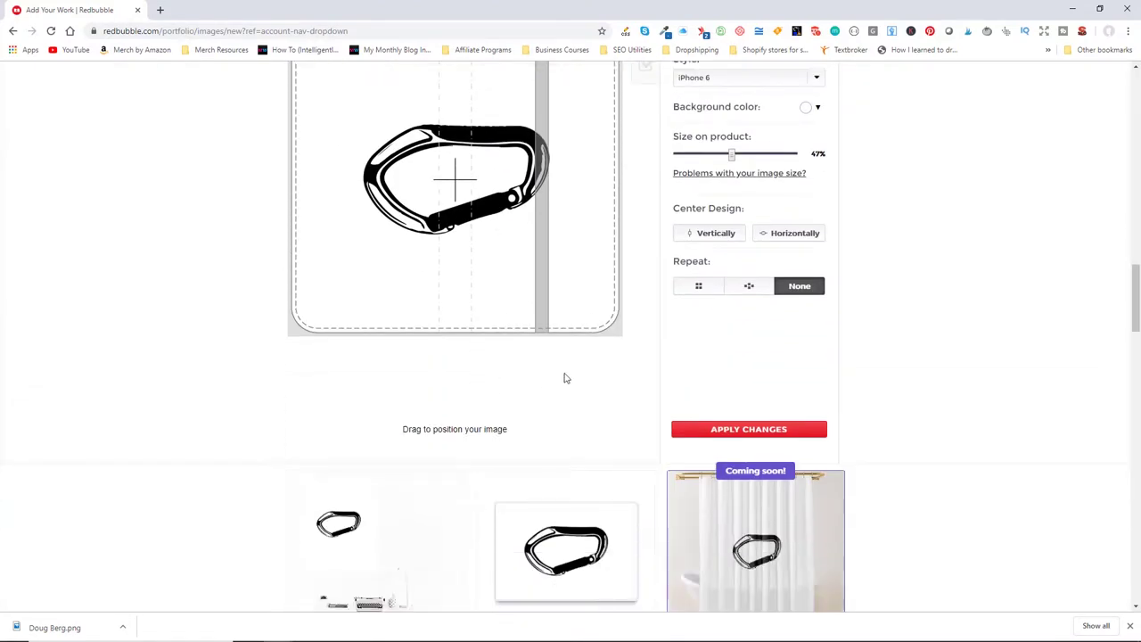
scroll(642, 392, up, 2)
scroll(713, 464, down, 2)
scroll(441, 356, up, 3)
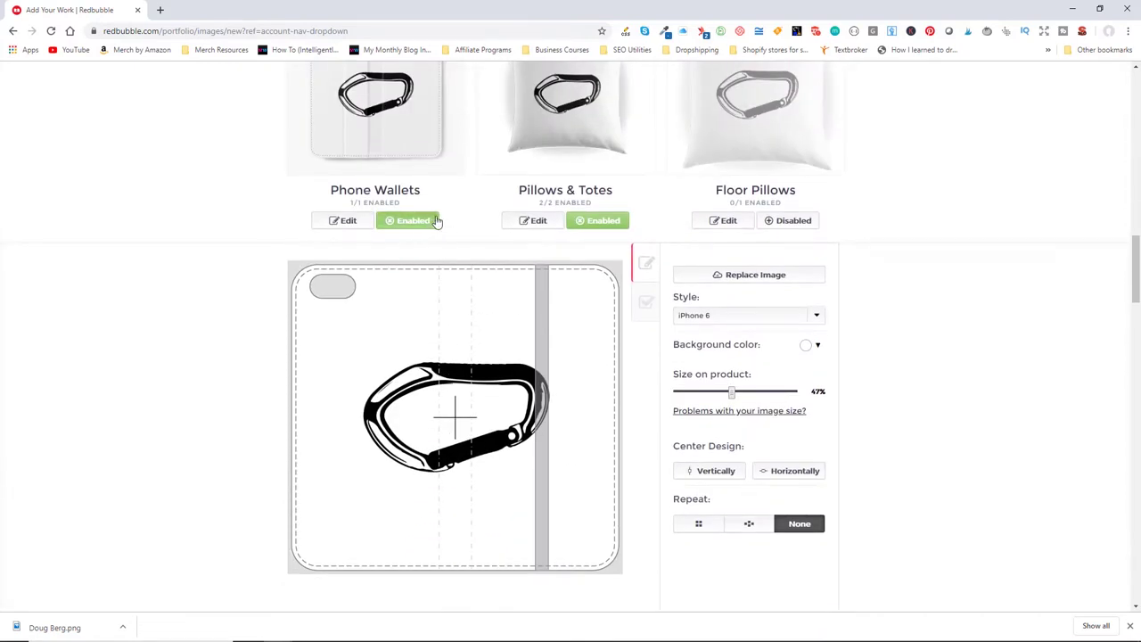
click(433, 223)
scroll(606, 307, up, 1)
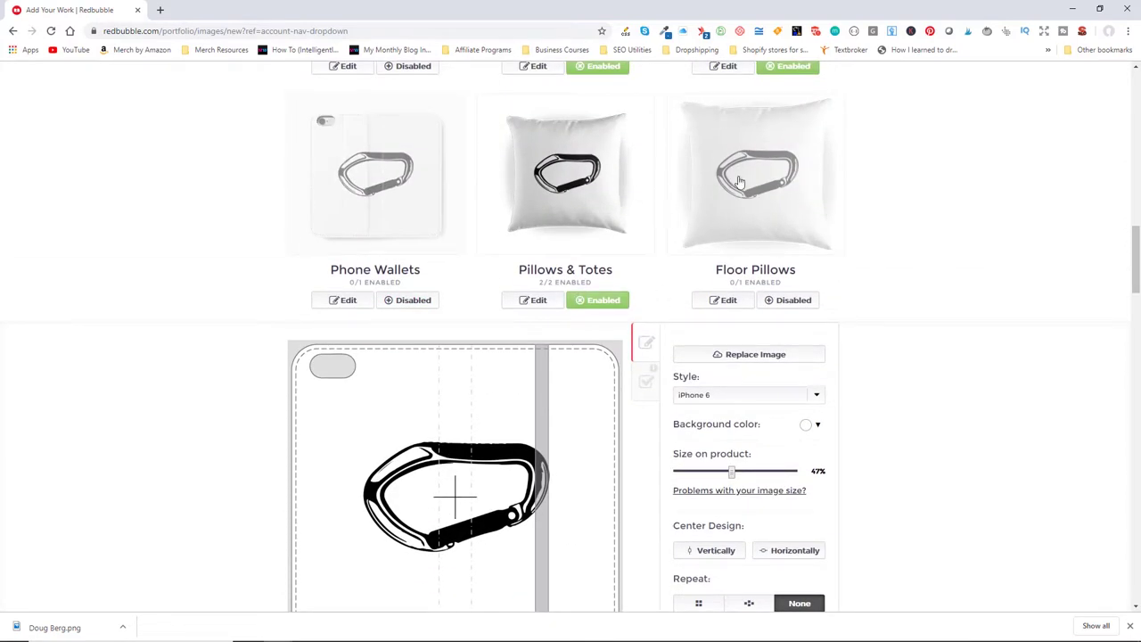
Open Pillows & Totes for editing and set the background color to gray #bbbbbb
click(594, 247)
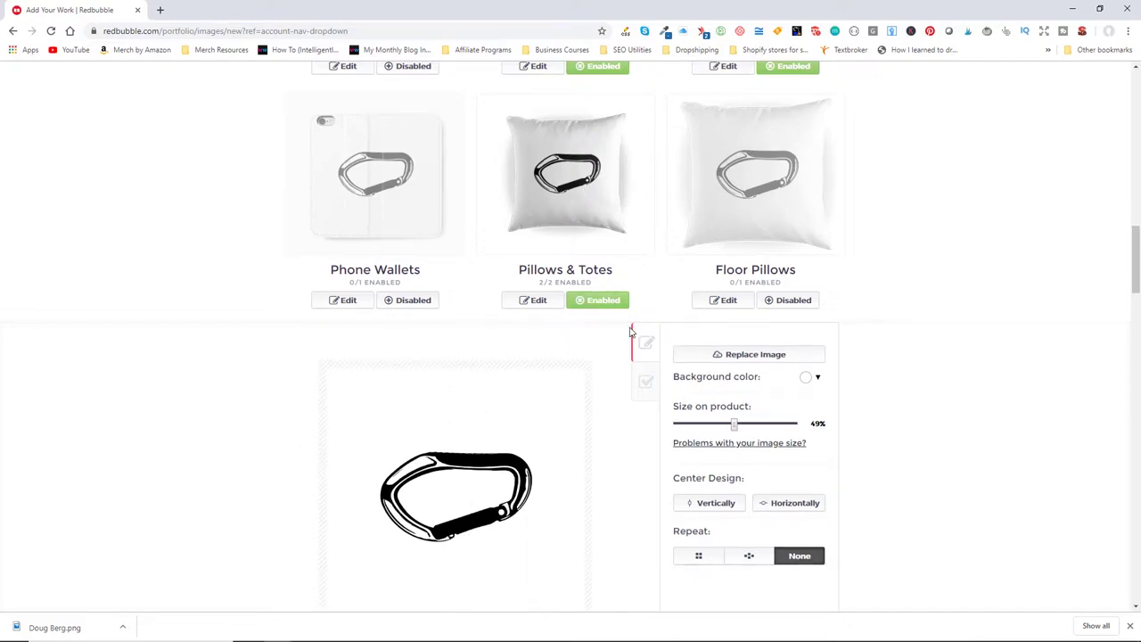
click(804, 377)
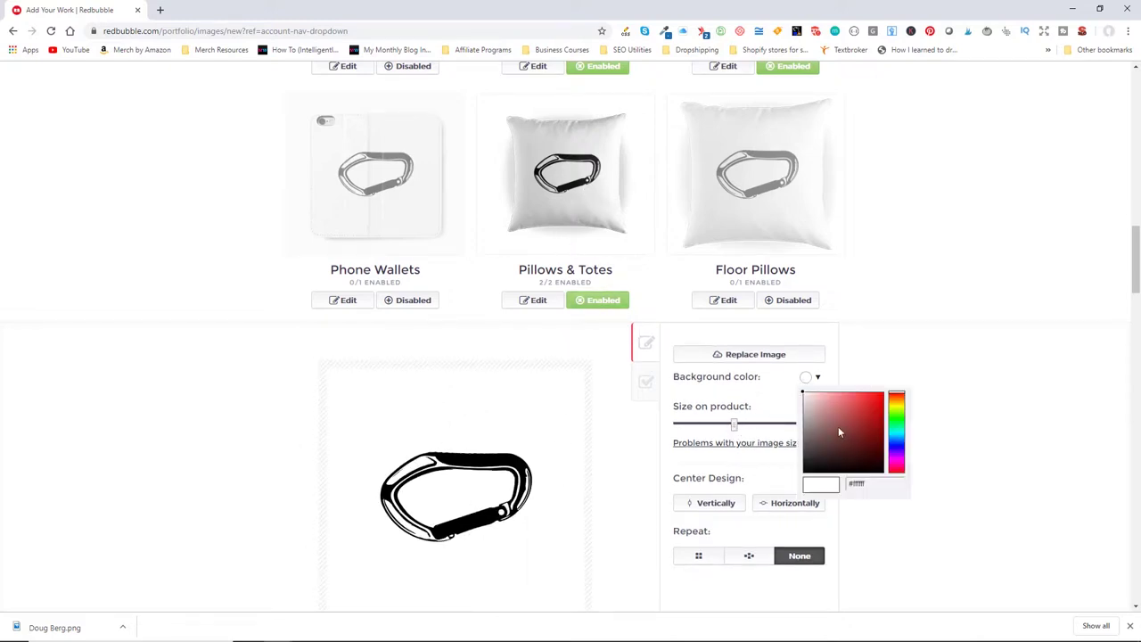
drag(838, 426, 784, 417)
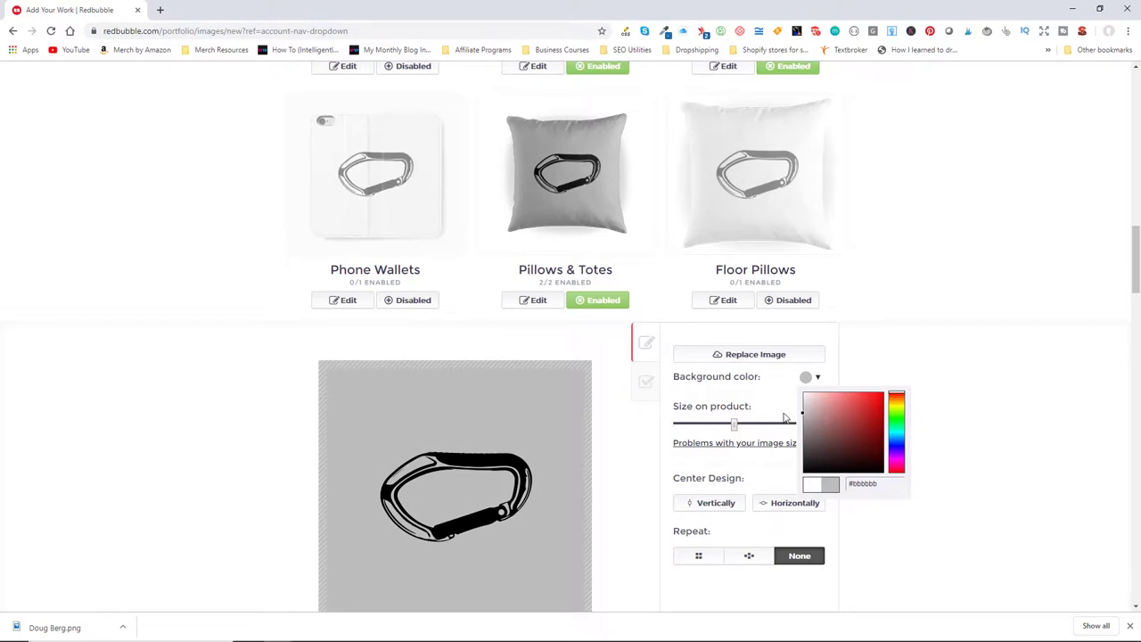
click(785, 417)
click(791, 503)
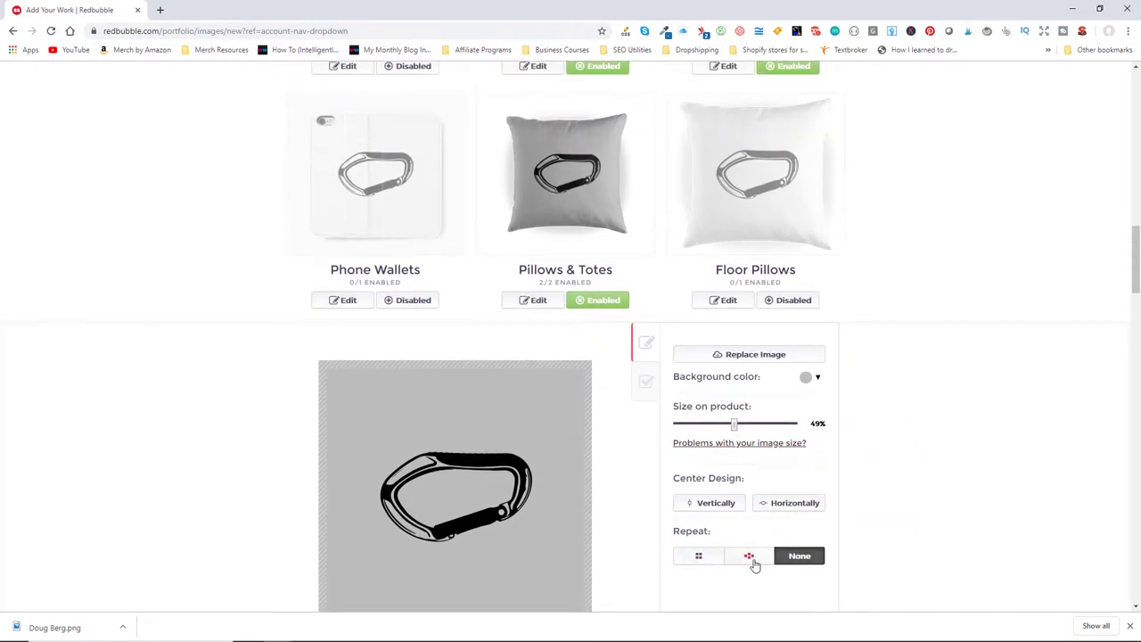
Repeat the carabiner across the pillow at 9% size, trying the regular grid before switching to the offset pattern
click(702, 562)
scroll(639, 473, down, 1)
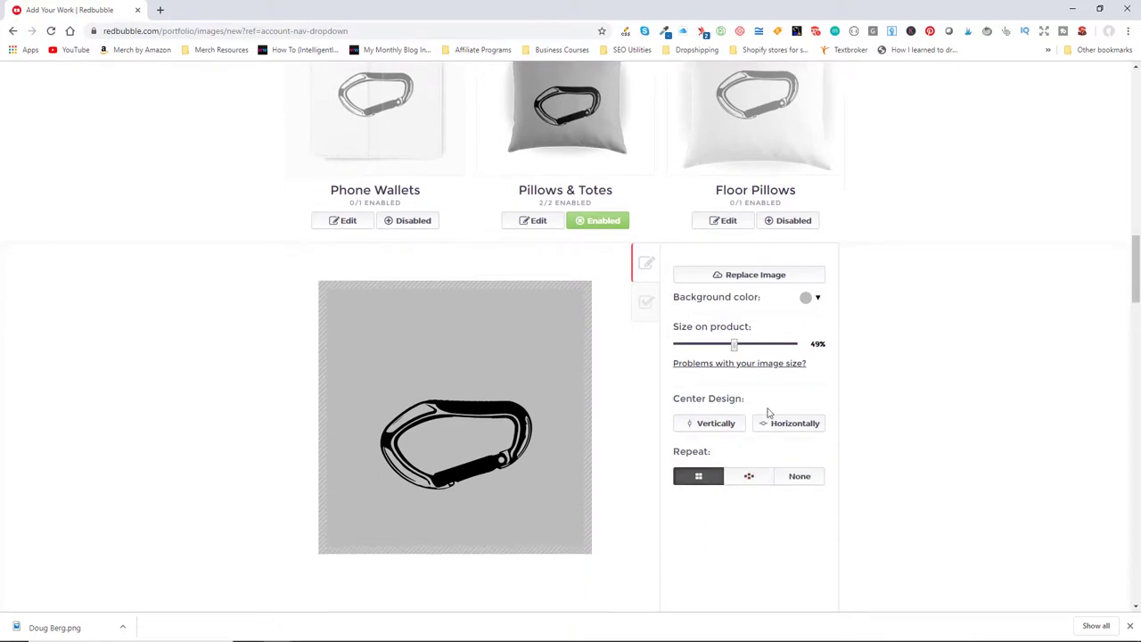
drag(733, 352, 687, 359)
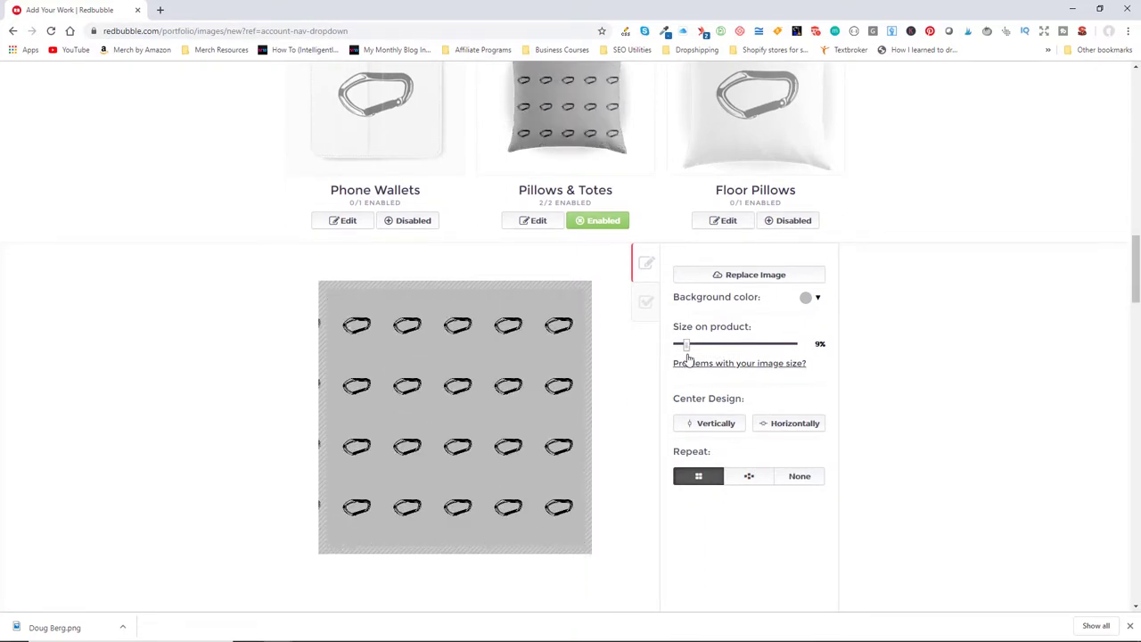
scroll(615, 395, up, 1)
scroll(615, 449, down, 1)
click(748, 477)
scroll(615, 357, up, 1)
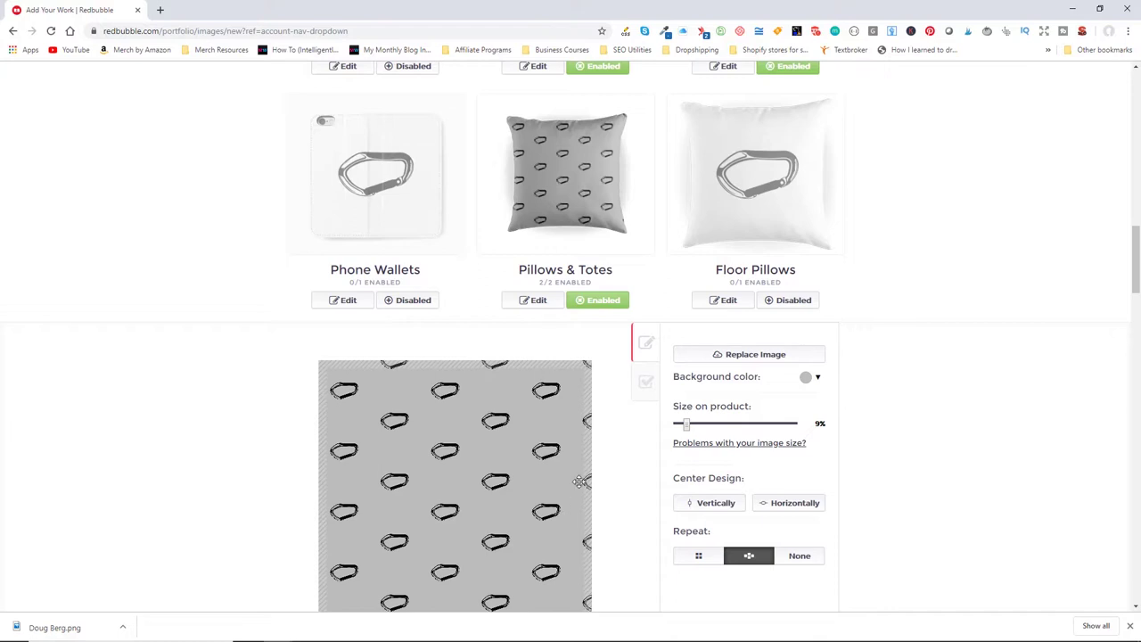
Open Floor Pillows for editing and set the background to a neutral light gray
click(756, 195)
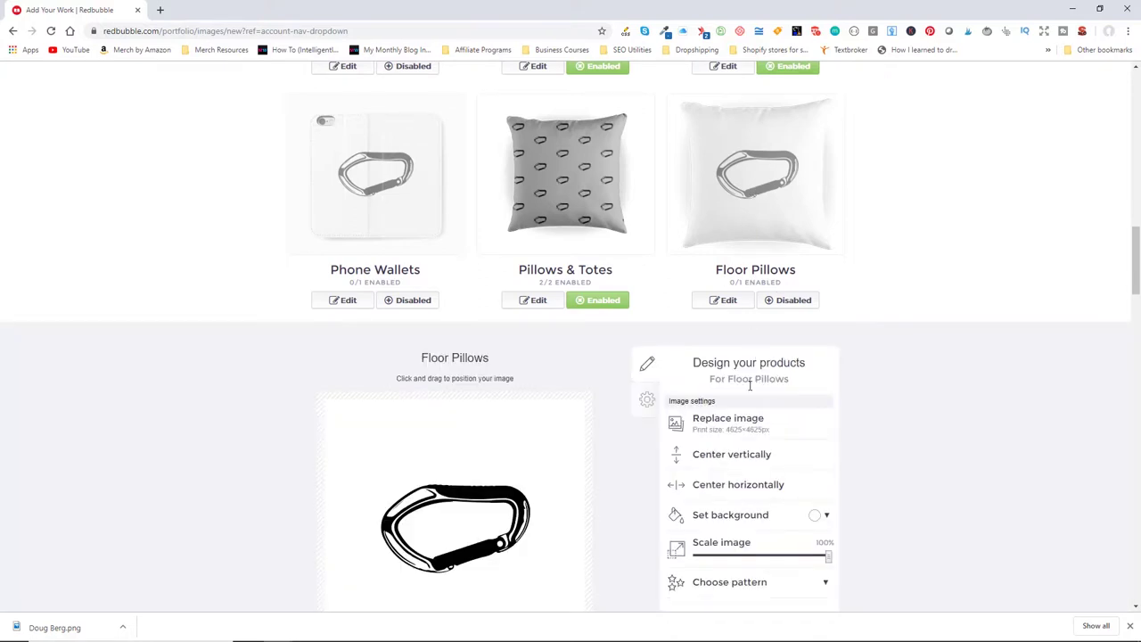
scroll(744, 453, down, 1)
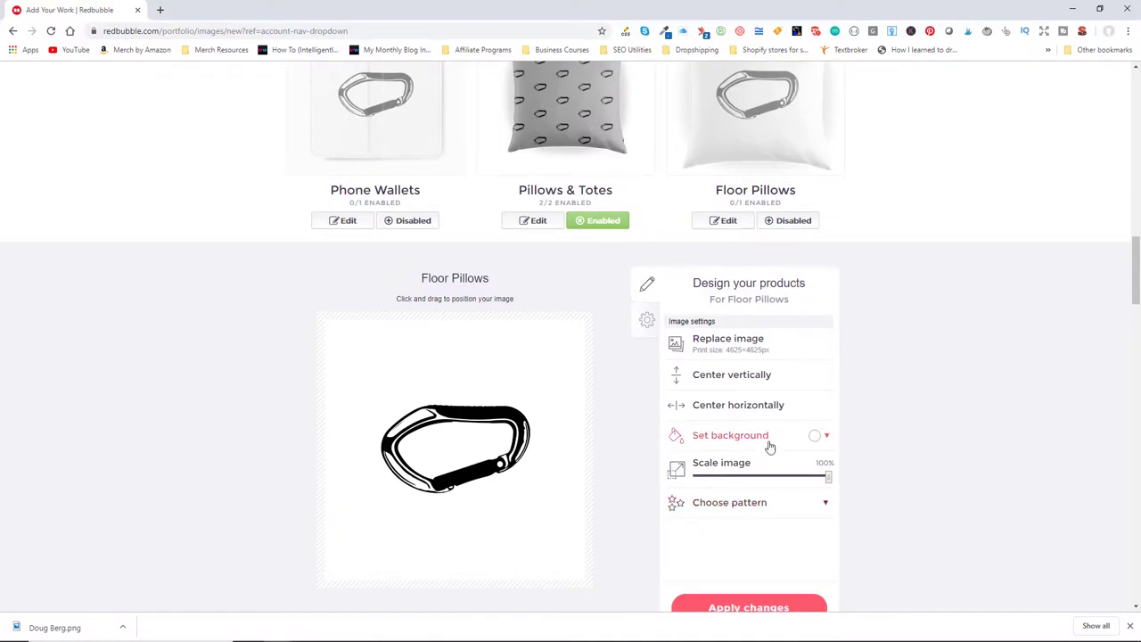
click(819, 437)
drag(811, 491, 800, 477)
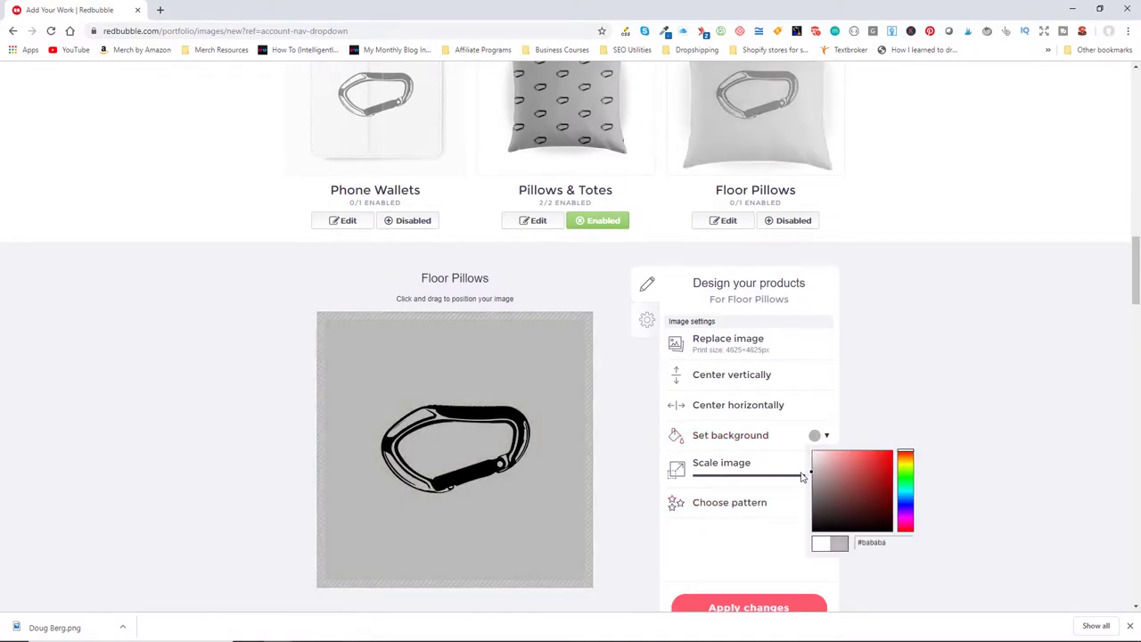
Give the floor pillow design an offset grid pattern scaled to 17% and apply the changes
scroll(779, 467, down, 1)
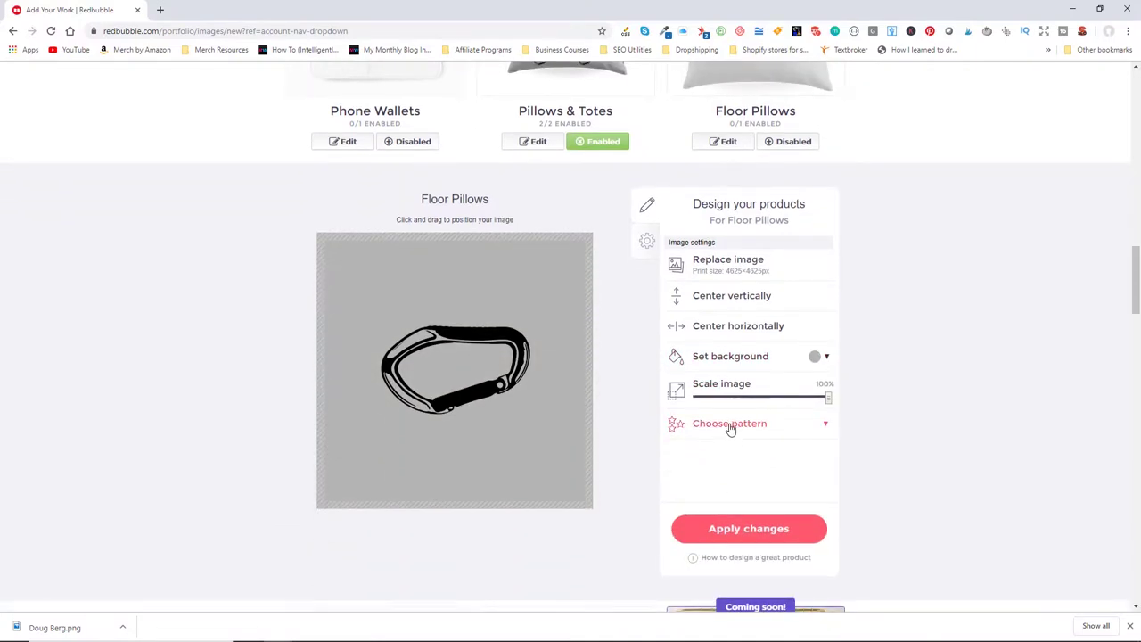
click(733, 505)
click(794, 470)
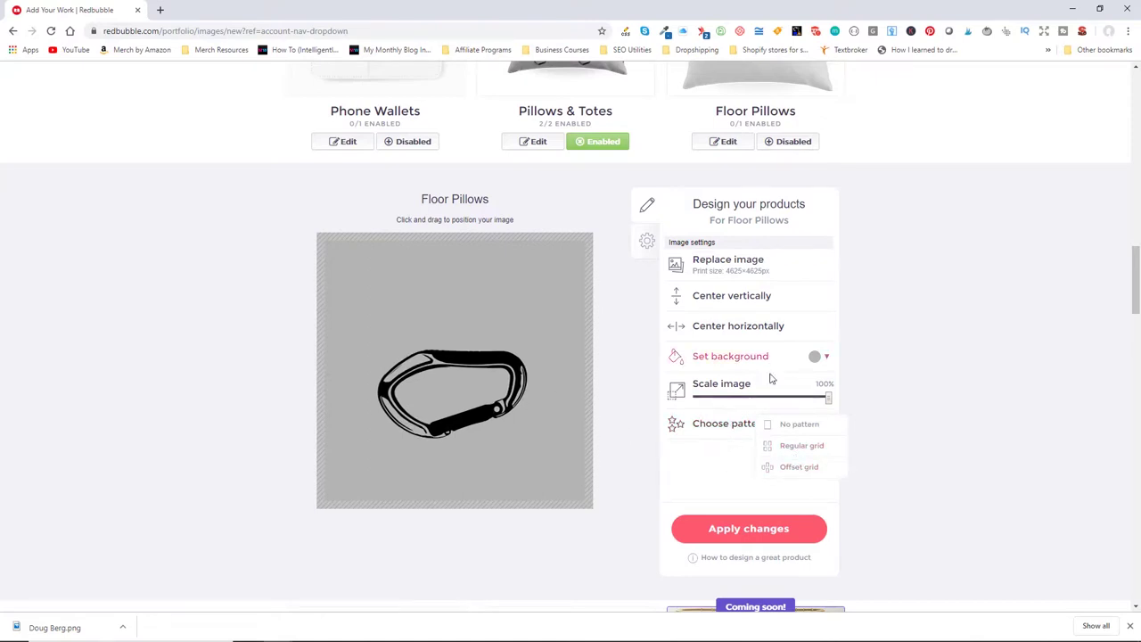
drag(829, 399, 735, 400)
scroll(780, 421, up, 3)
scroll(752, 416, down, 2)
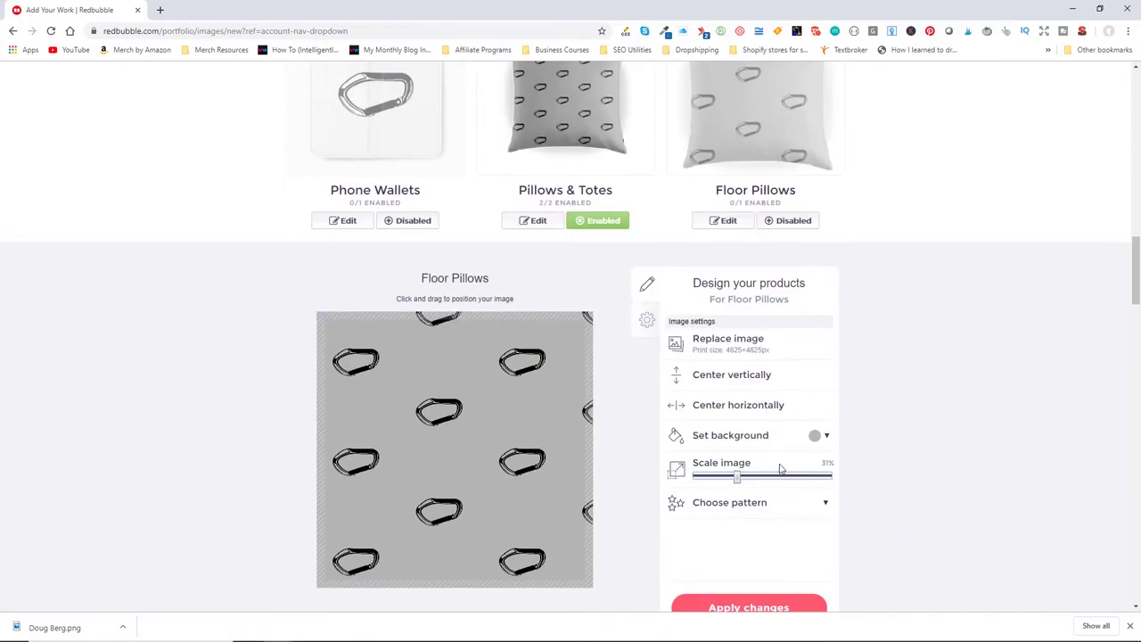
drag(739, 475, 718, 482)
scroll(622, 469, down, 3)
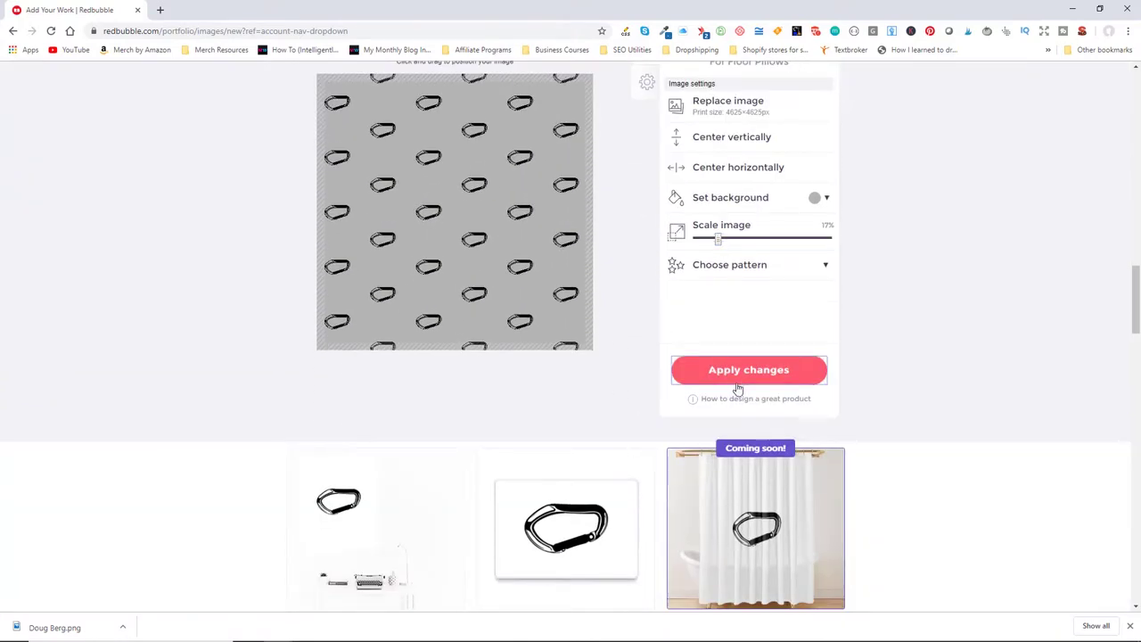
Check the patterned pillow previews and look over the prints, pouches and shower curtain products below them
scroll(571, 436, down, 5)
scroll(500, 412, up, 3)
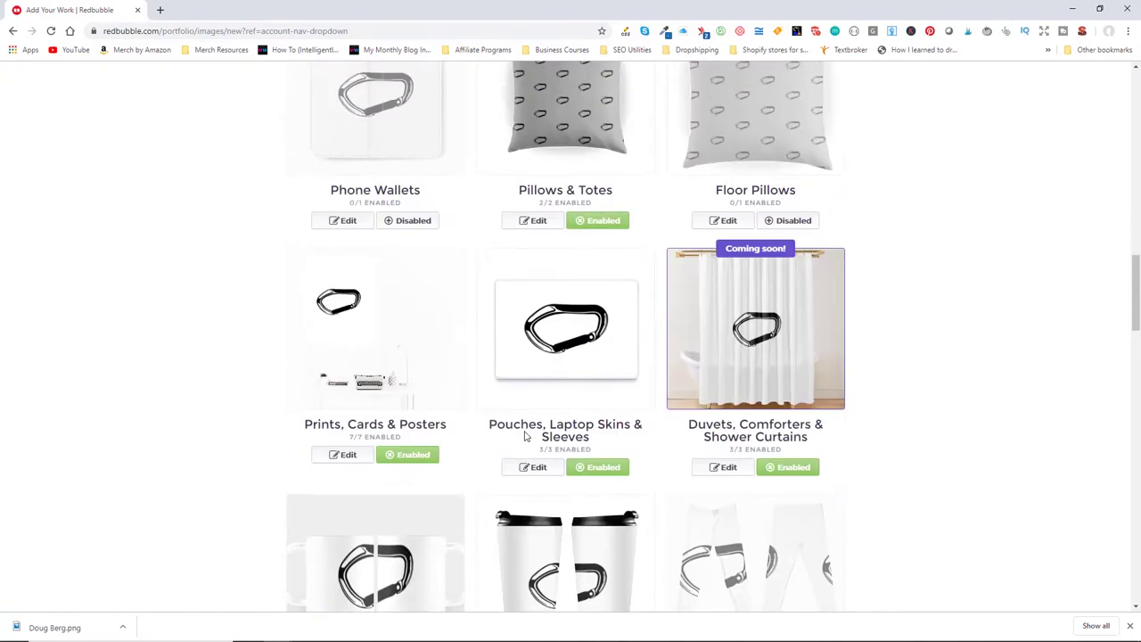
scroll(547, 416, up, 4)
scroll(387, 400, down, 3)
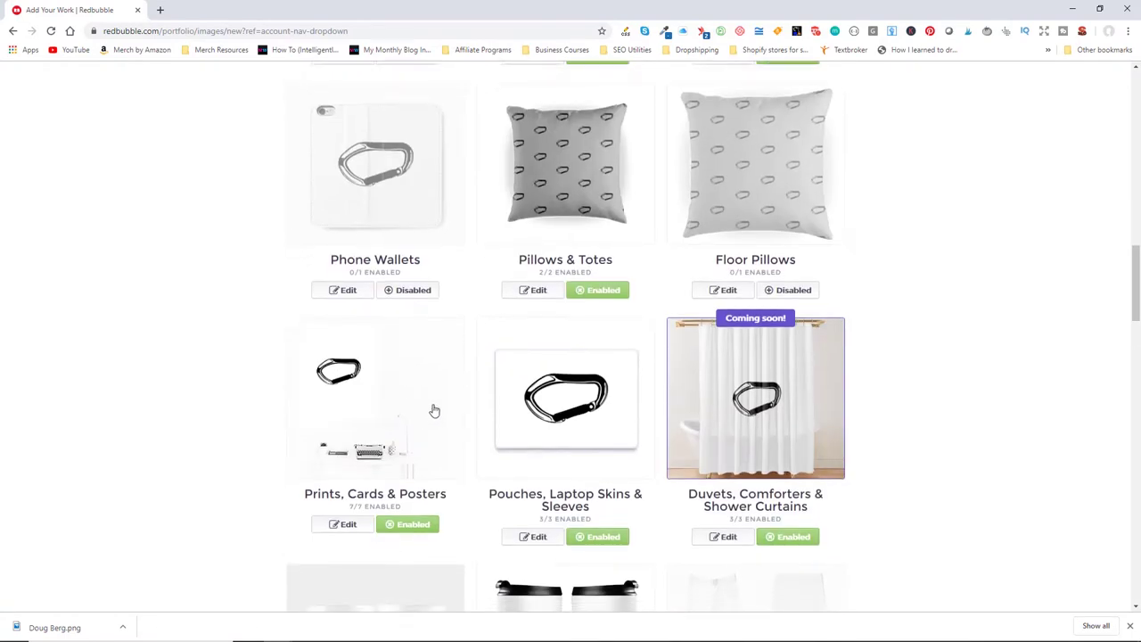
scroll(433, 410, down, 1)
click(398, 459)
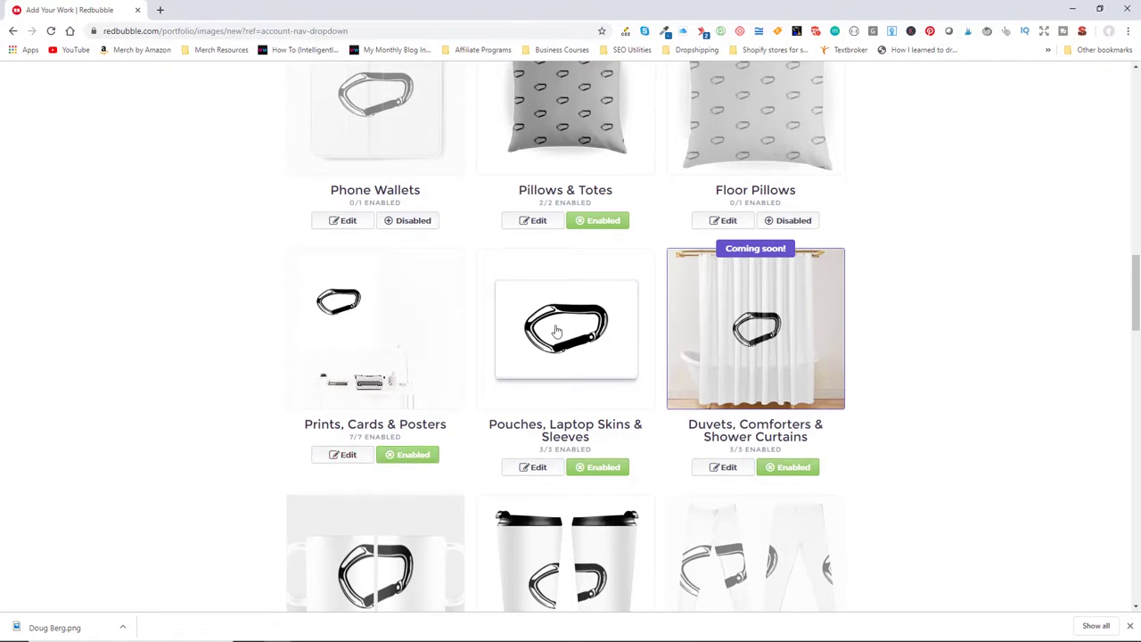
Open Pouches, Laptop Skins & Sleeves for editing and set the background color to gray #b5b5b5
click(603, 368)
scroll(588, 443, down, 3)
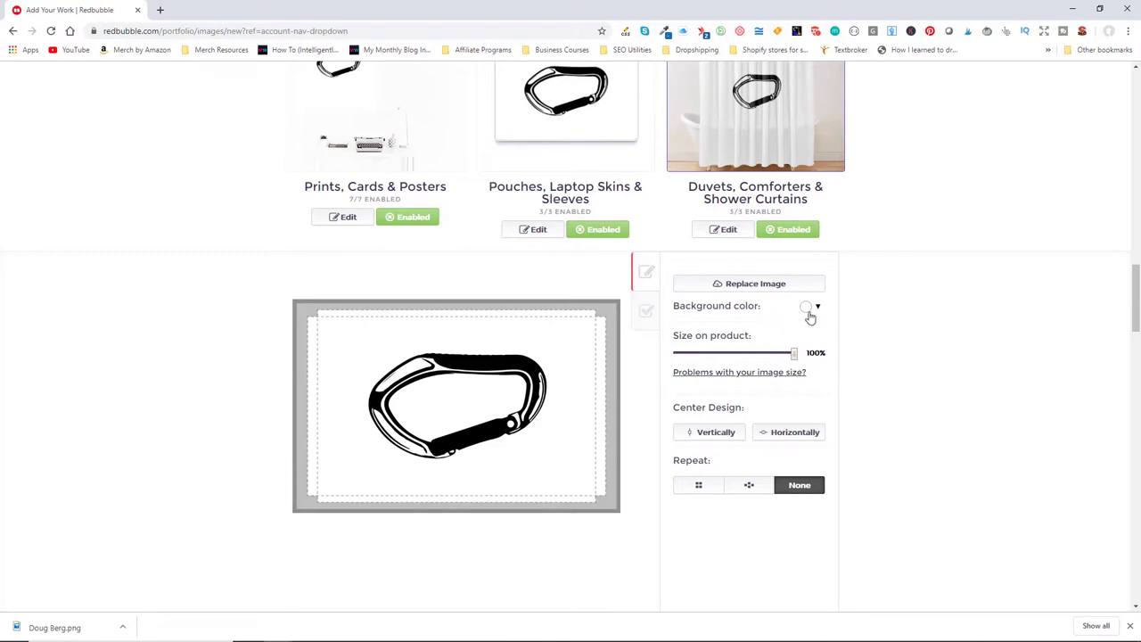
click(807, 308)
drag(812, 364, 788, 349)
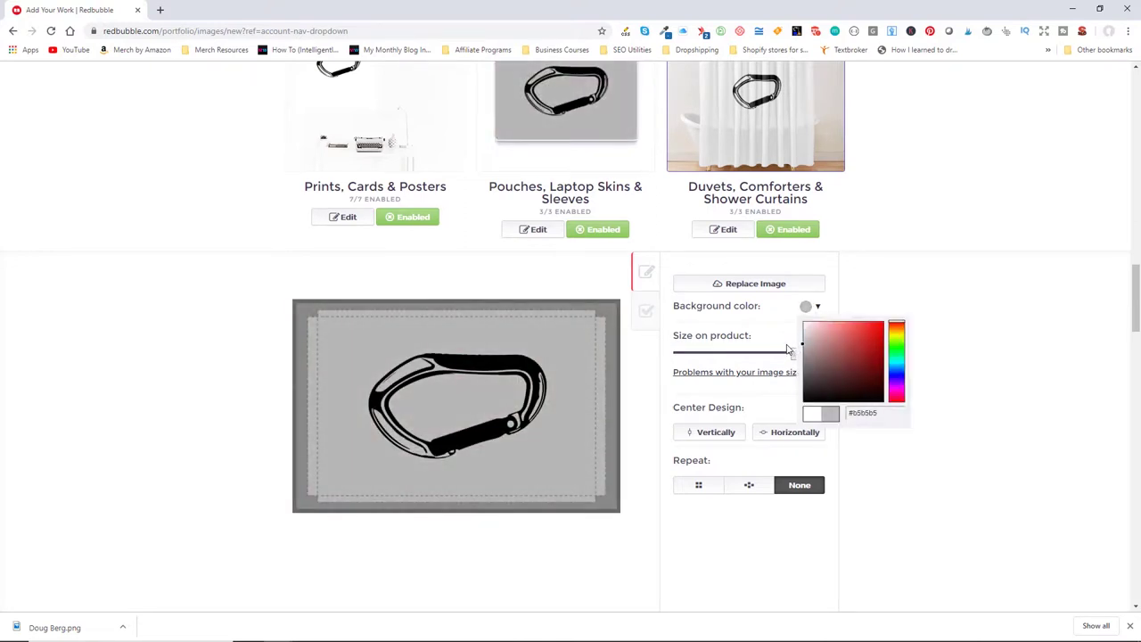
Open Mugs for editing and set the front view showing the whole carabiner as the default view
click(917, 459)
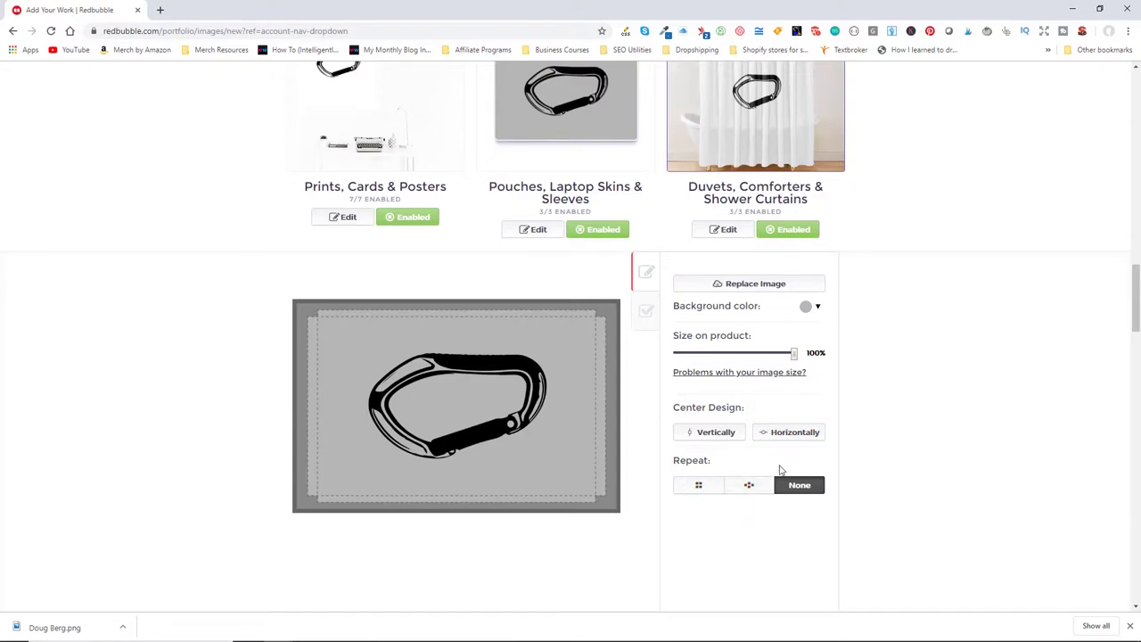
scroll(785, 232, up, 1)
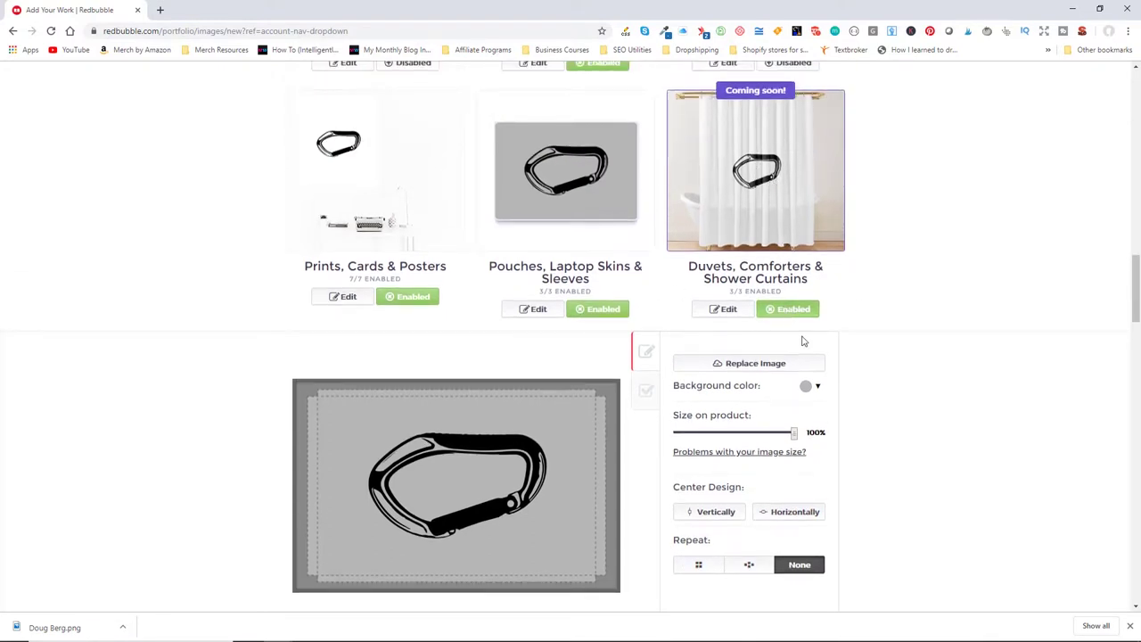
scroll(802, 339, down, 5)
scroll(419, 429, down, 2)
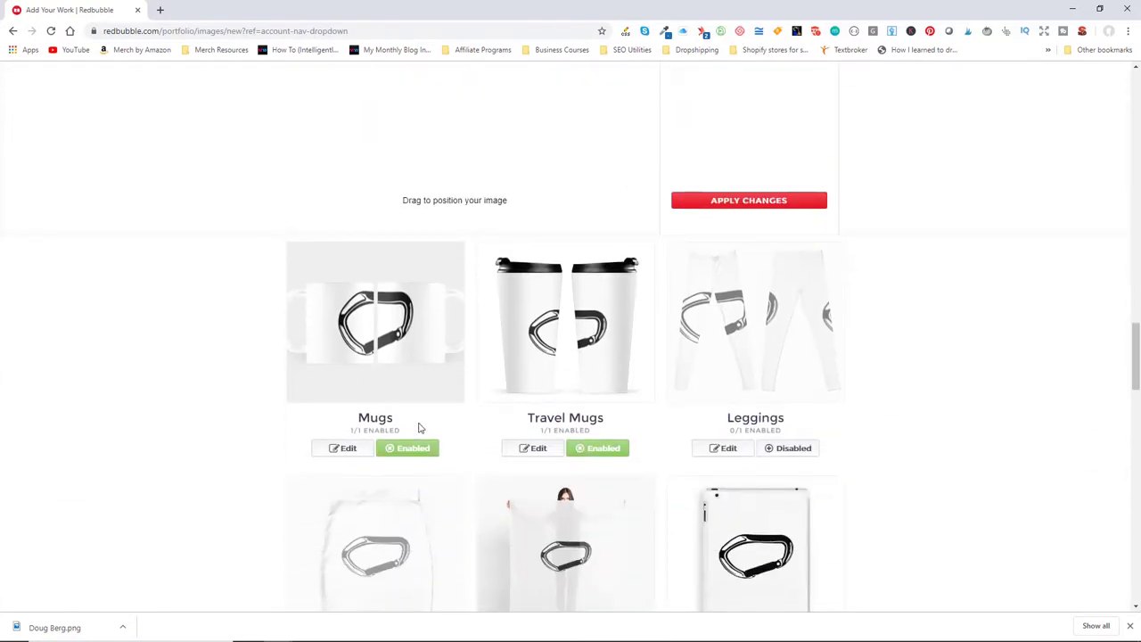
click(393, 328)
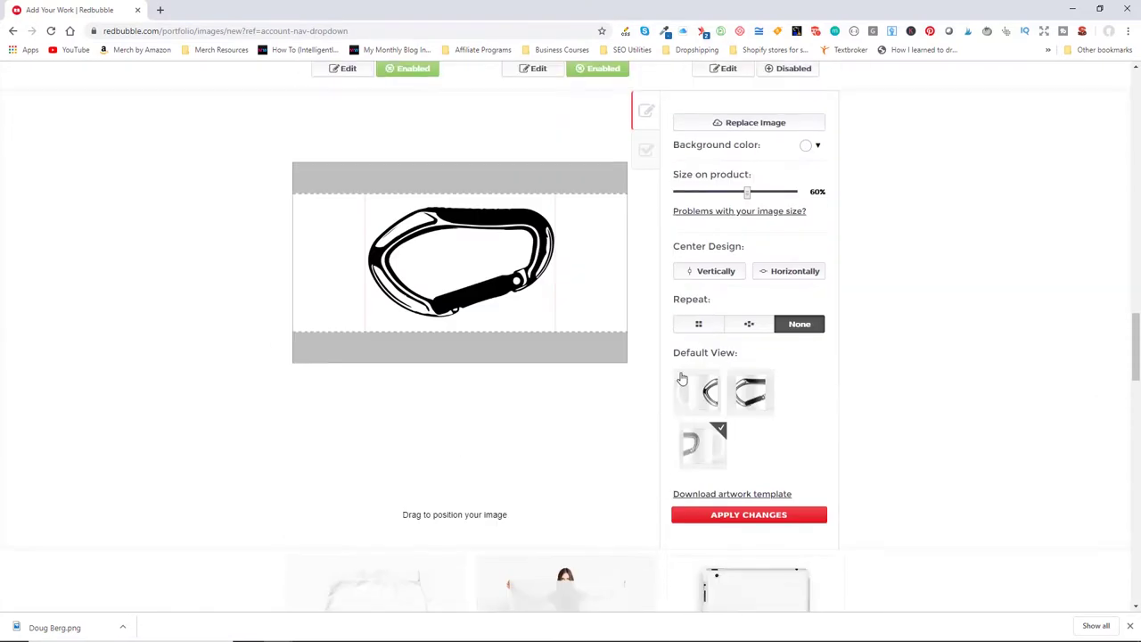
click(760, 401)
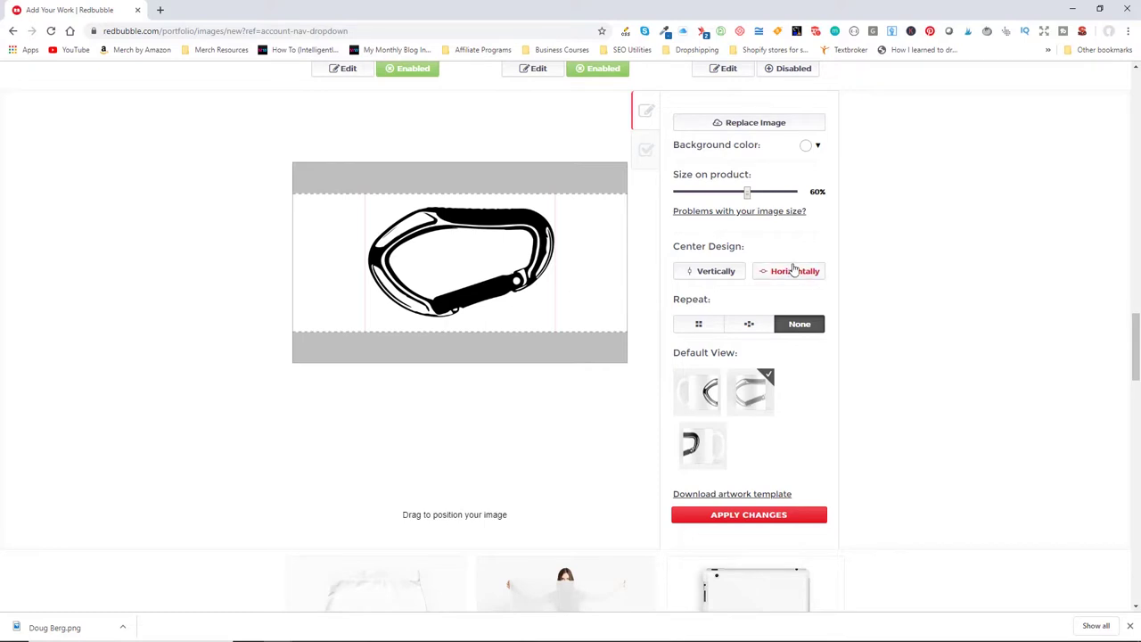
Scale the mug design to 34% and set the mug background to a neutral gray
drag(747, 198, 718, 200)
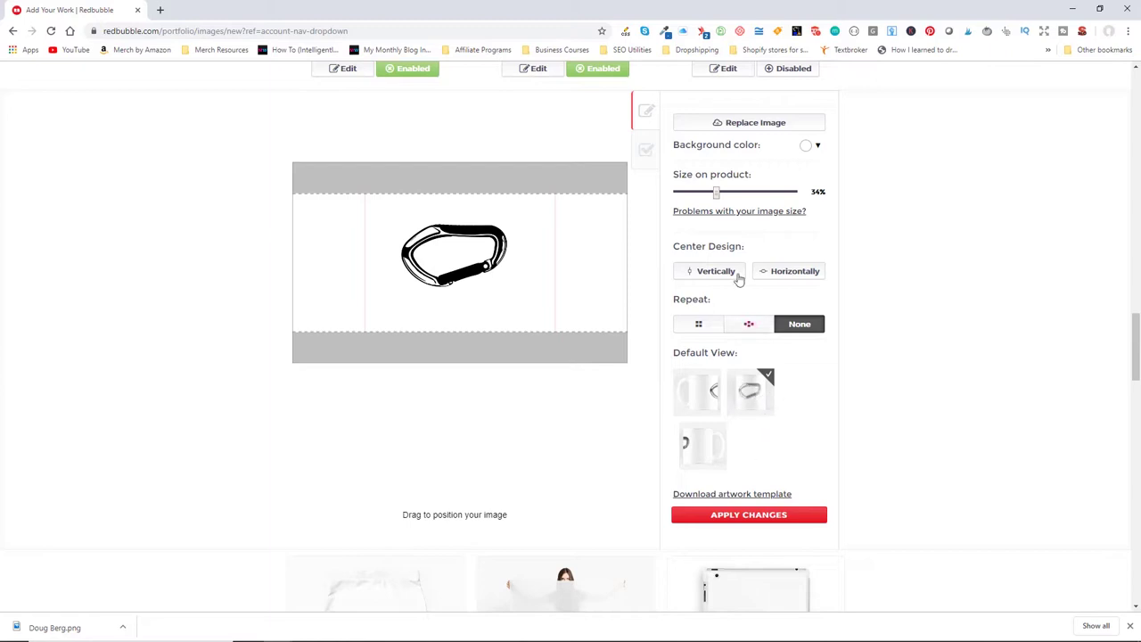
click(808, 147)
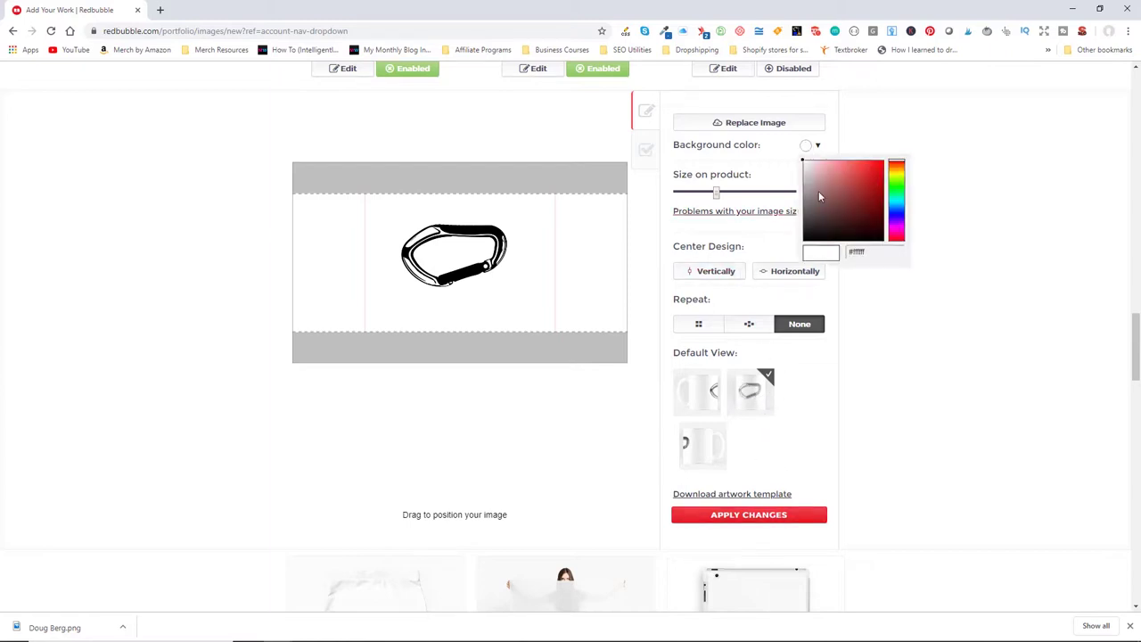
drag(819, 197, 781, 190)
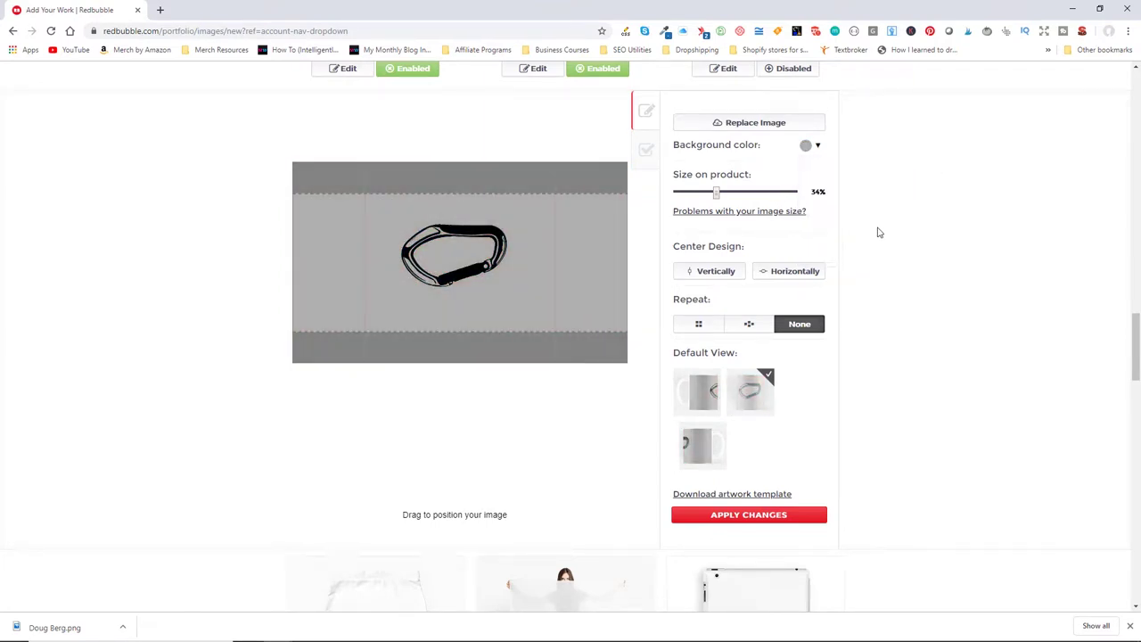
Give the mug design an offset grid pattern scaled to 9% and apply the changes
click(749, 326)
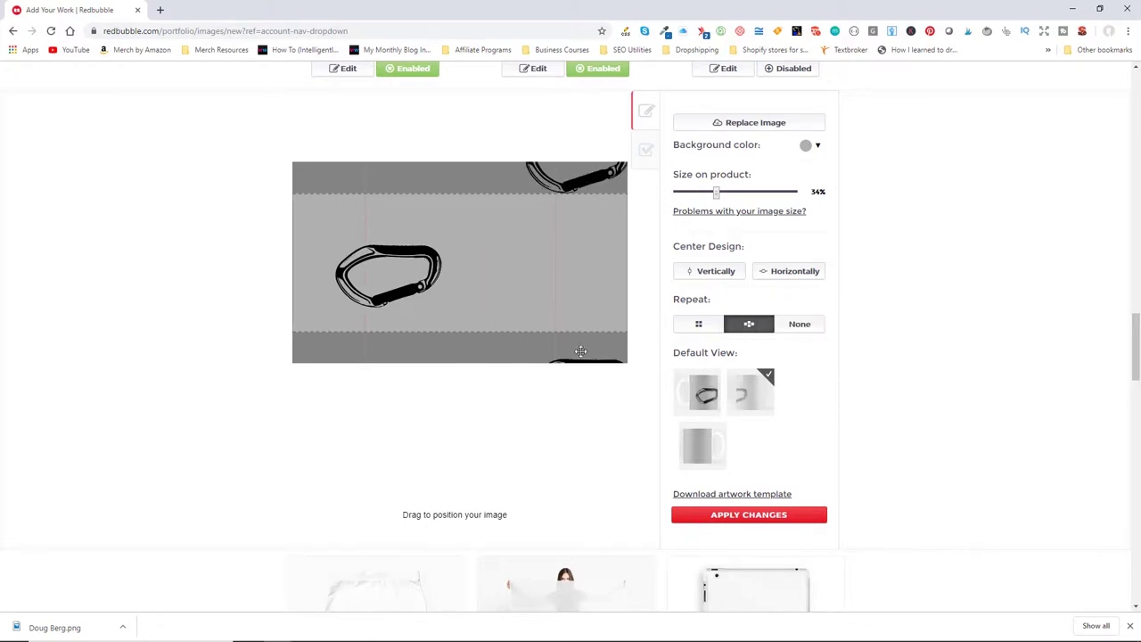
drag(715, 198, 688, 200)
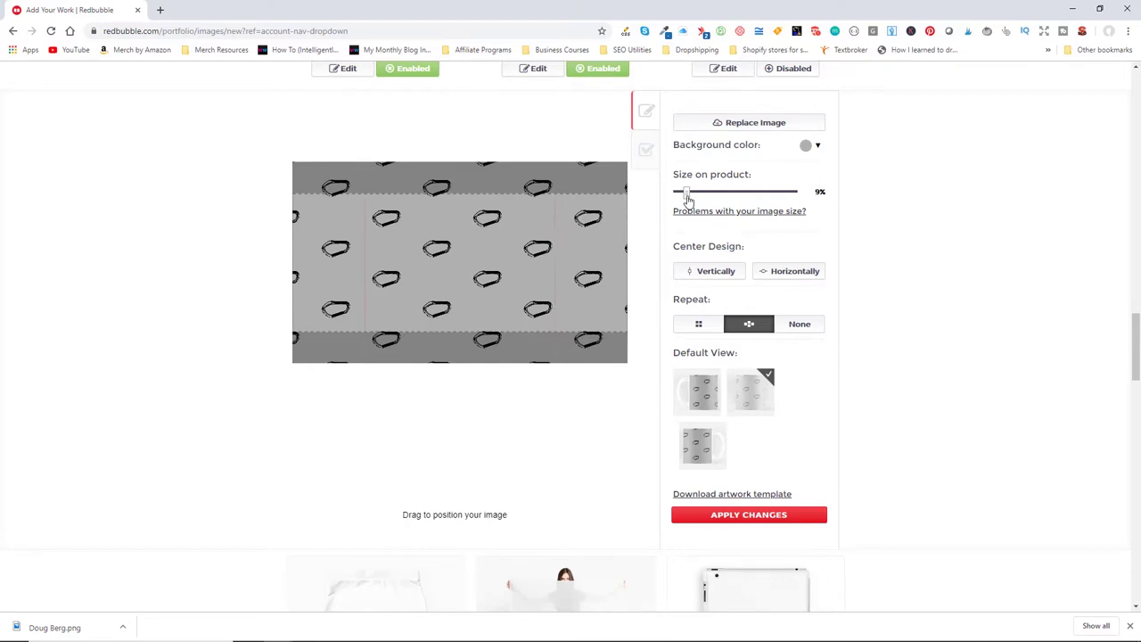
scroll(811, 428, down, 3)
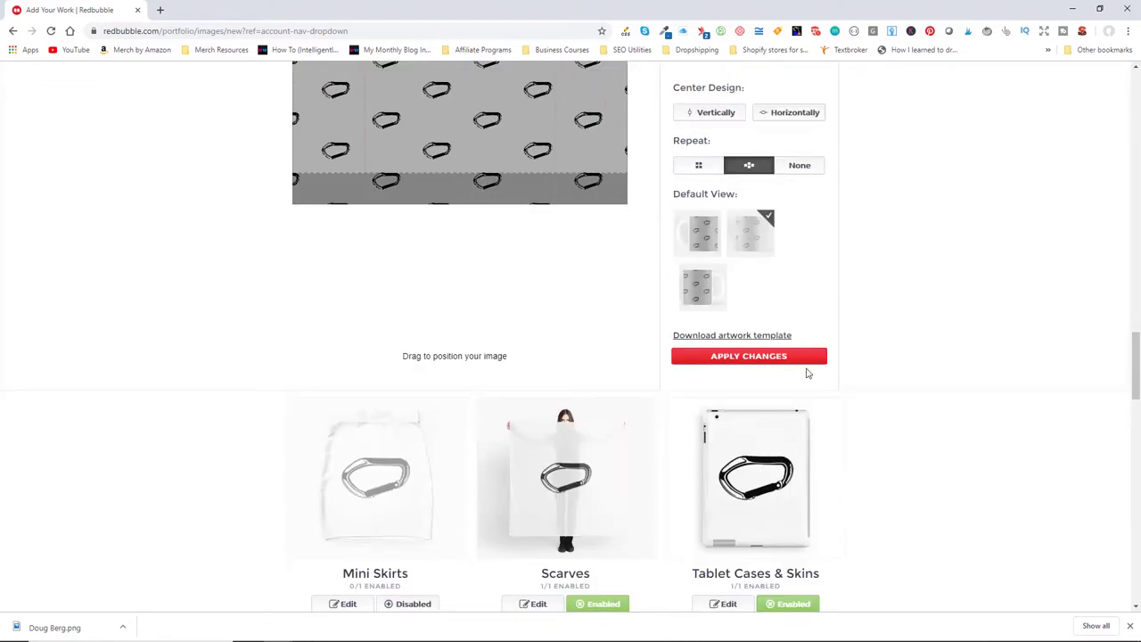
scroll(780, 426, up, 1)
click(776, 437)
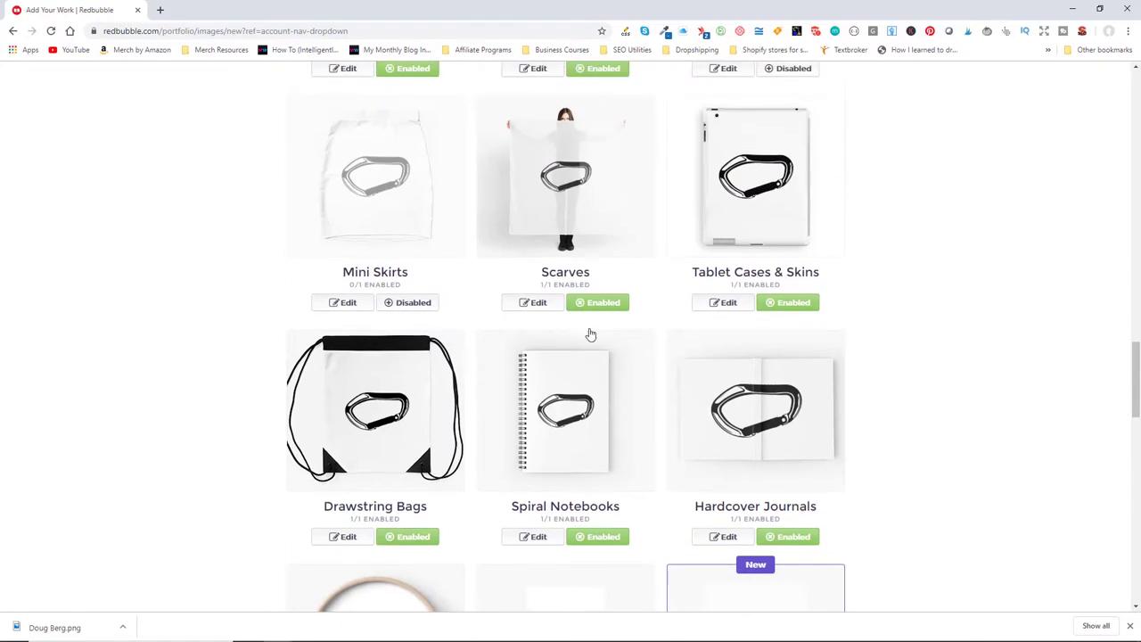
Disable Scarves, and give Tablet Cases & Skins a neutral medium gray background with the changes applied
click(602, 305)
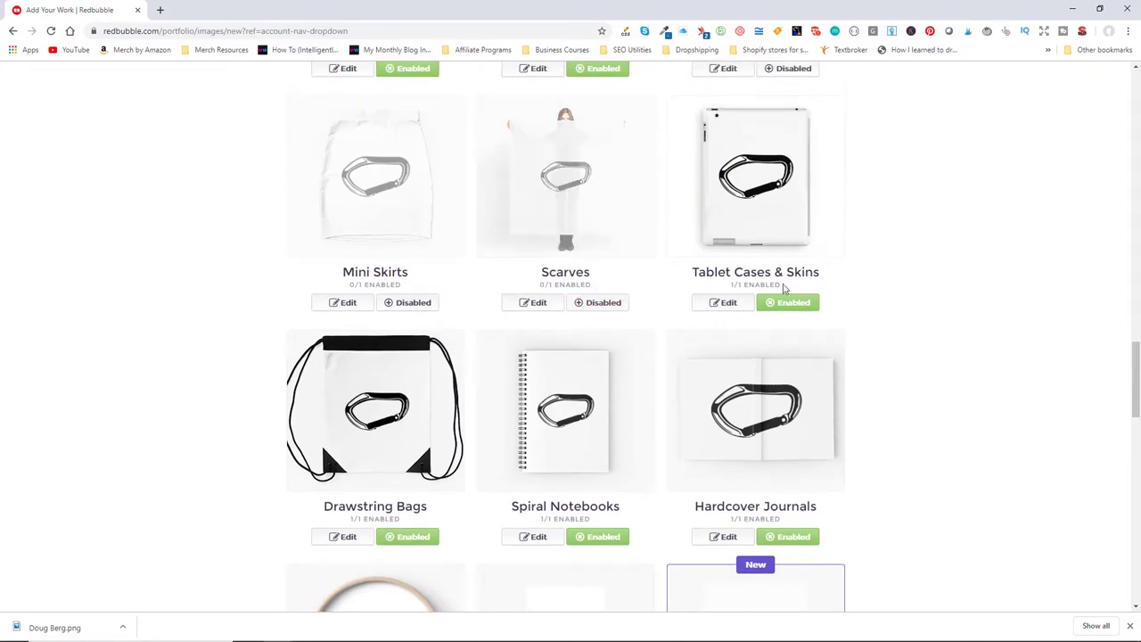
click(758, 184)
click(809, 428)
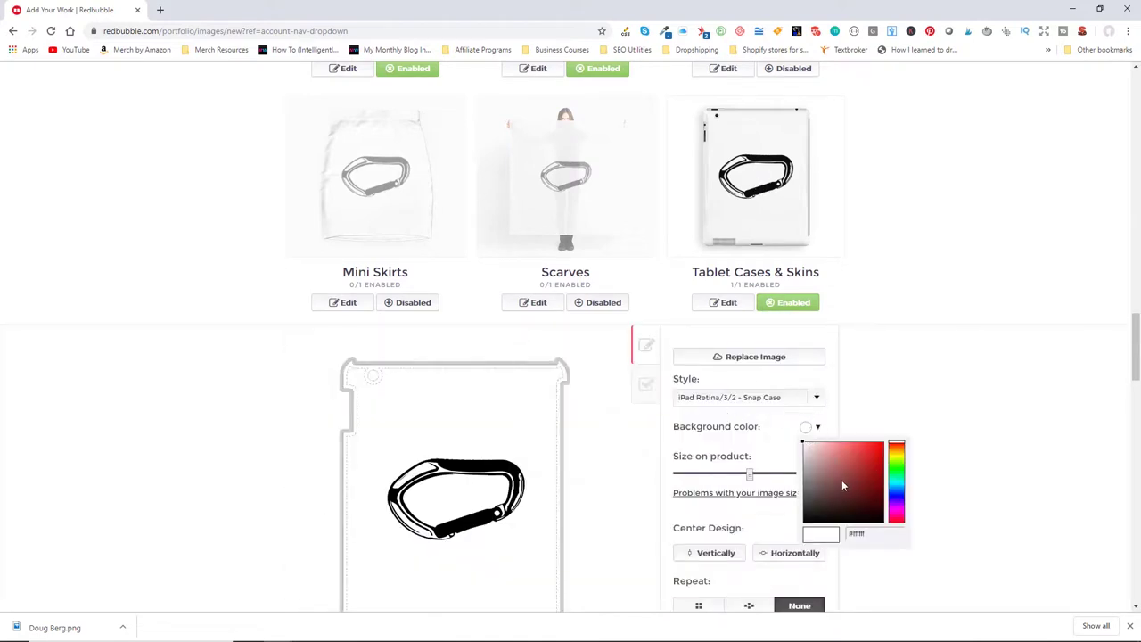
drag(843, 486, 797, 481)
scroll(885, 496, down, 2)
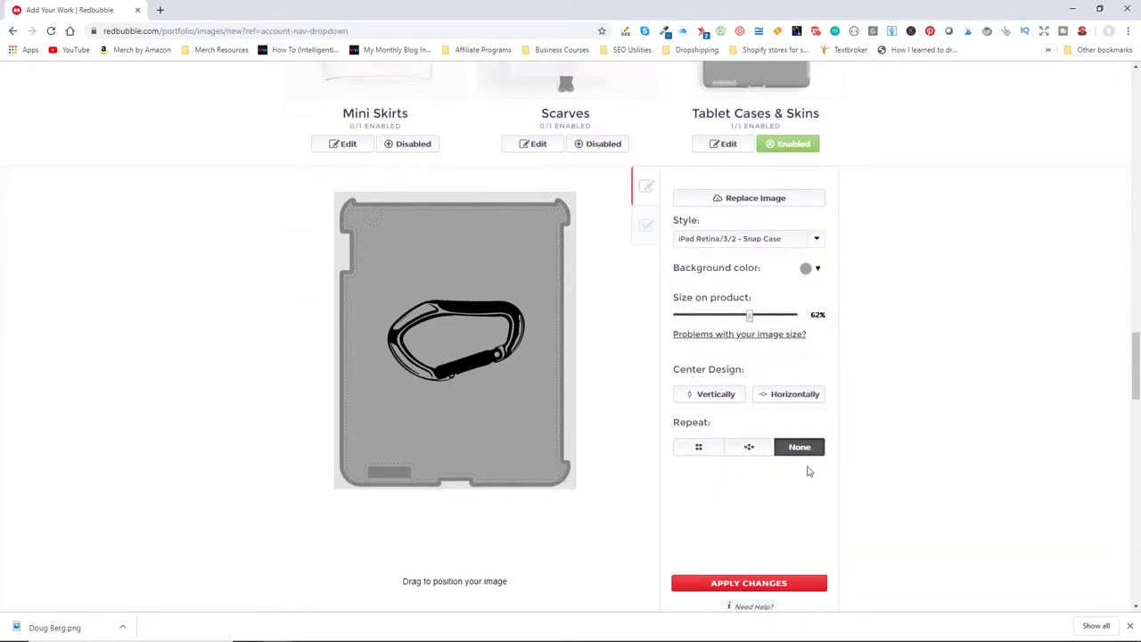
click(790, 580)
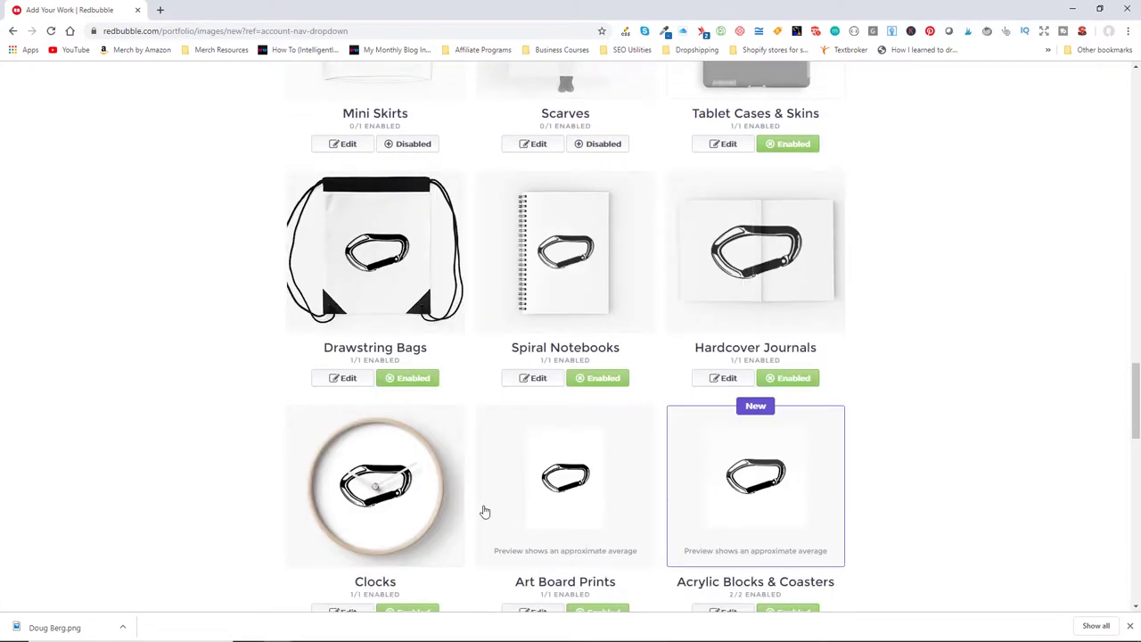
Open Hardcover Journals for editing
scroll(396, 442, down, 1)
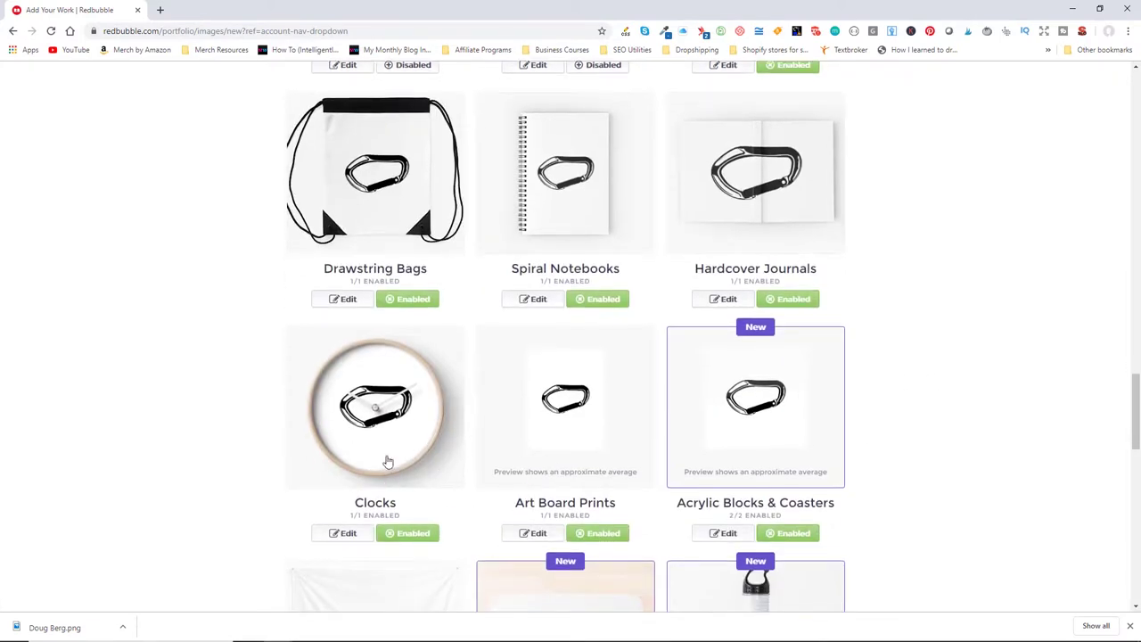
scroll(371, 325, up, 1)
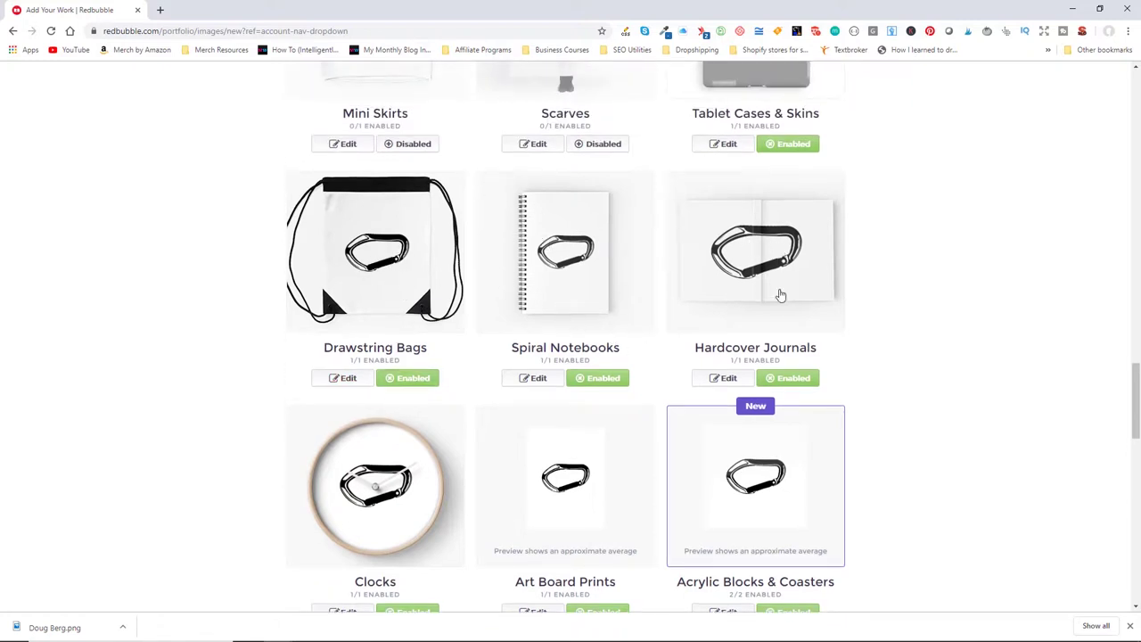
click(722, 378)
scroll(978, 495, down, 2)
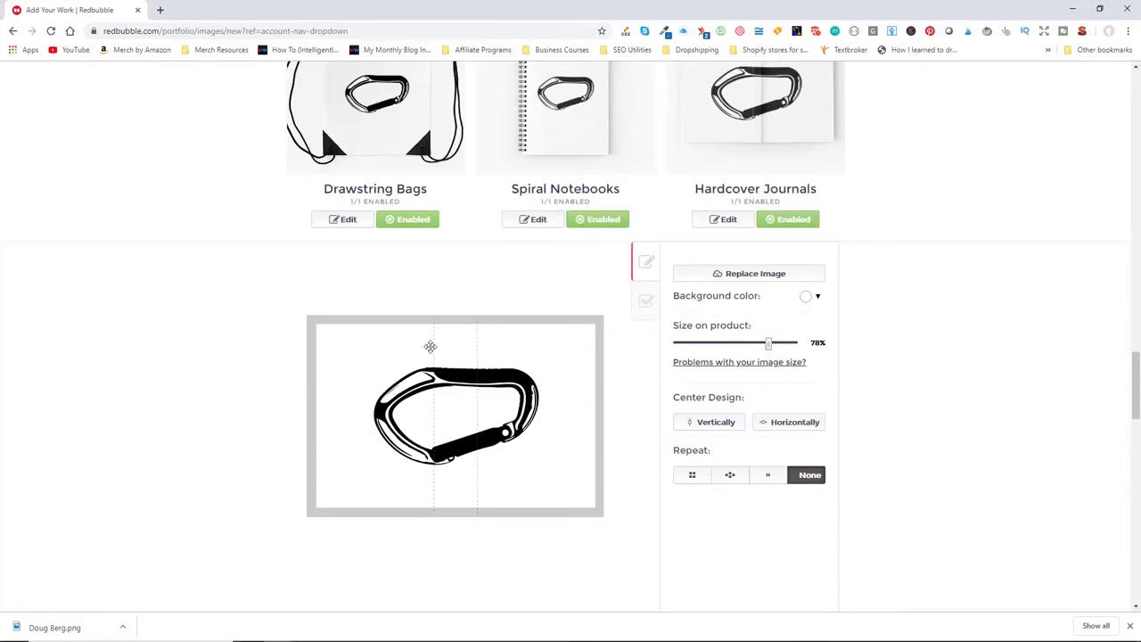
Try repeating the carabiner once on each journal cover at 37% size, centered horizontally, and check the preview
click(768, 478)
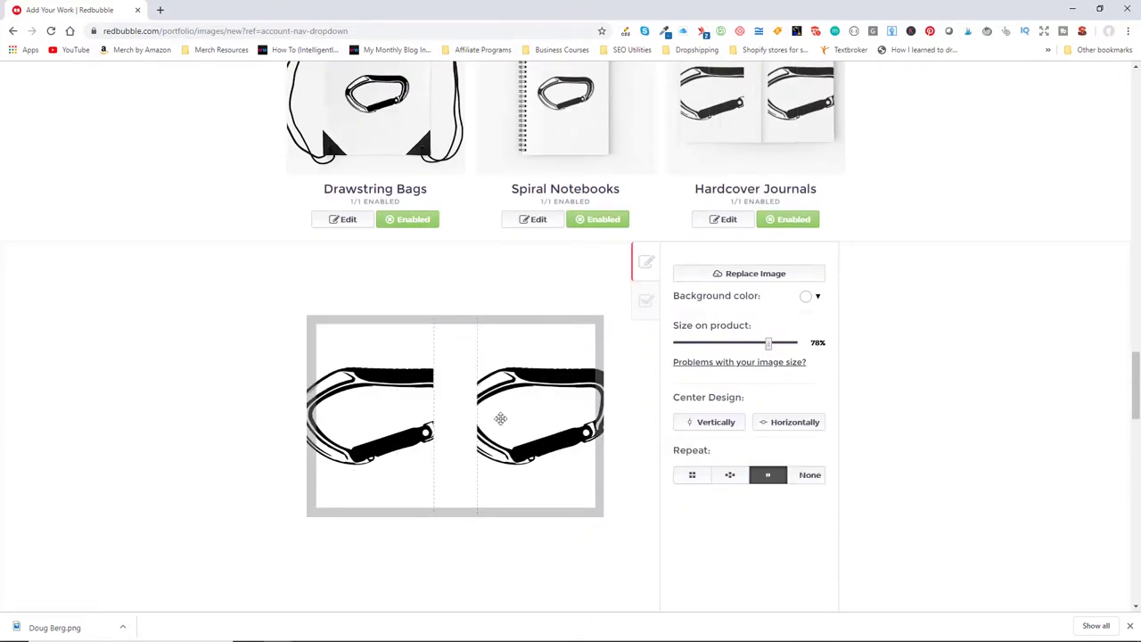
drag(770, 346, 720, 347)
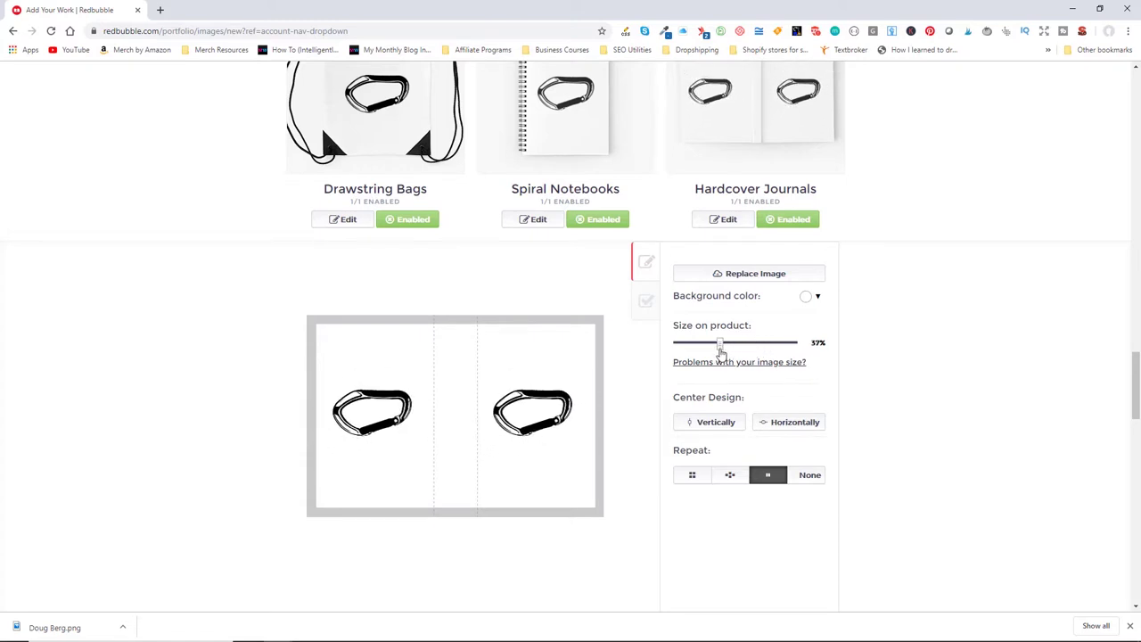
click(796, 423)
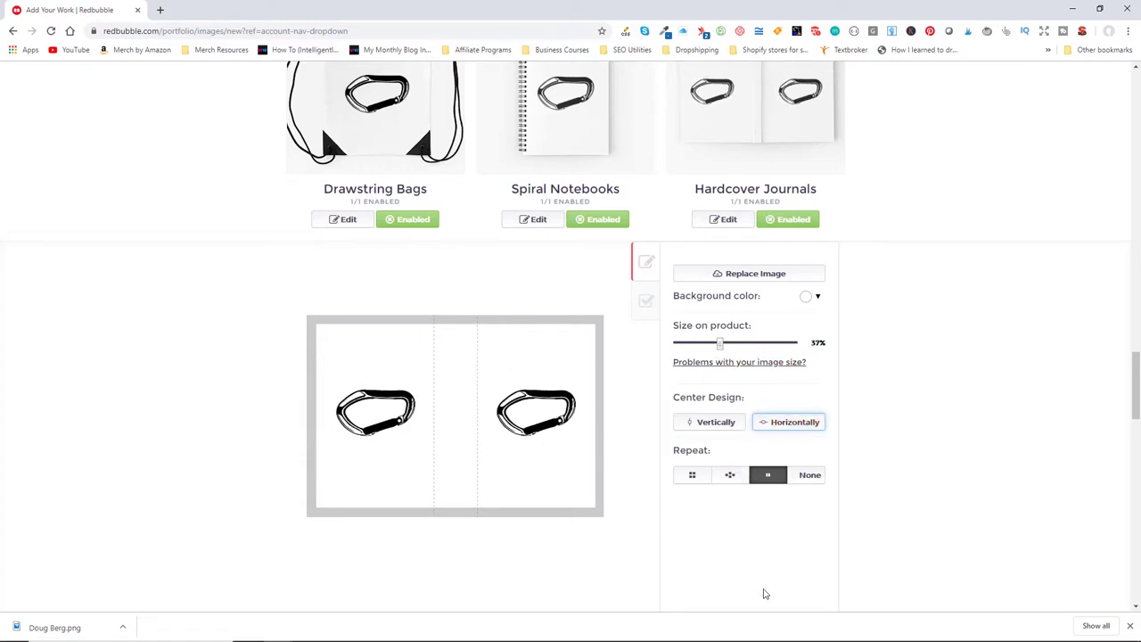
scroll(832, 291, up, 3)
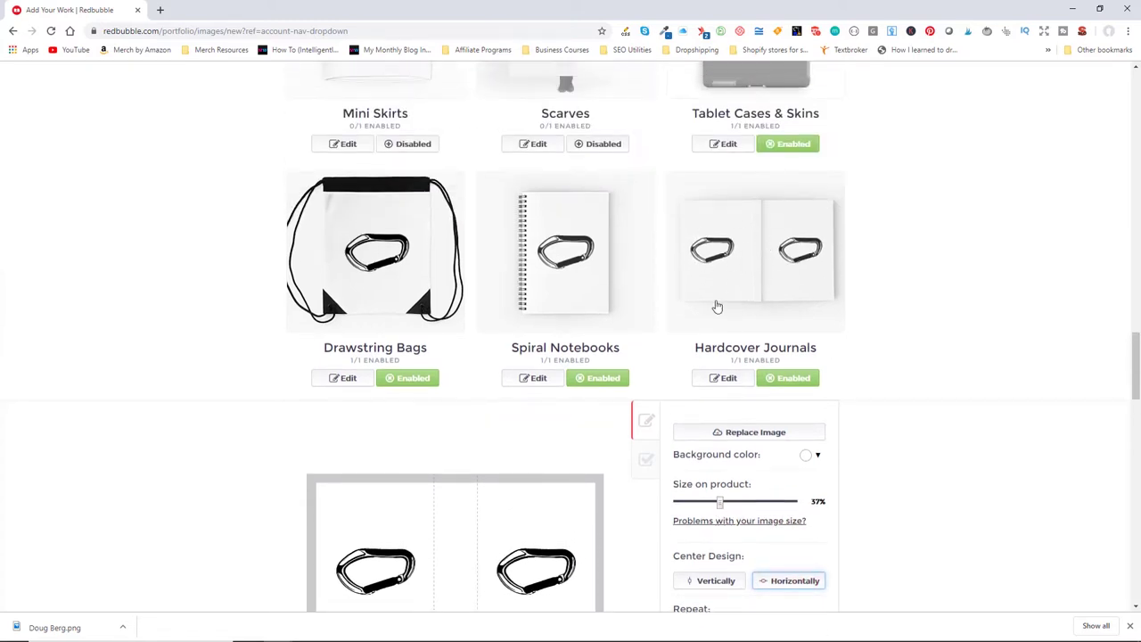
scroll(826, 569, down, 3)
scroll(827, 568, down, 1)
scroll(796, 339, up, 2)
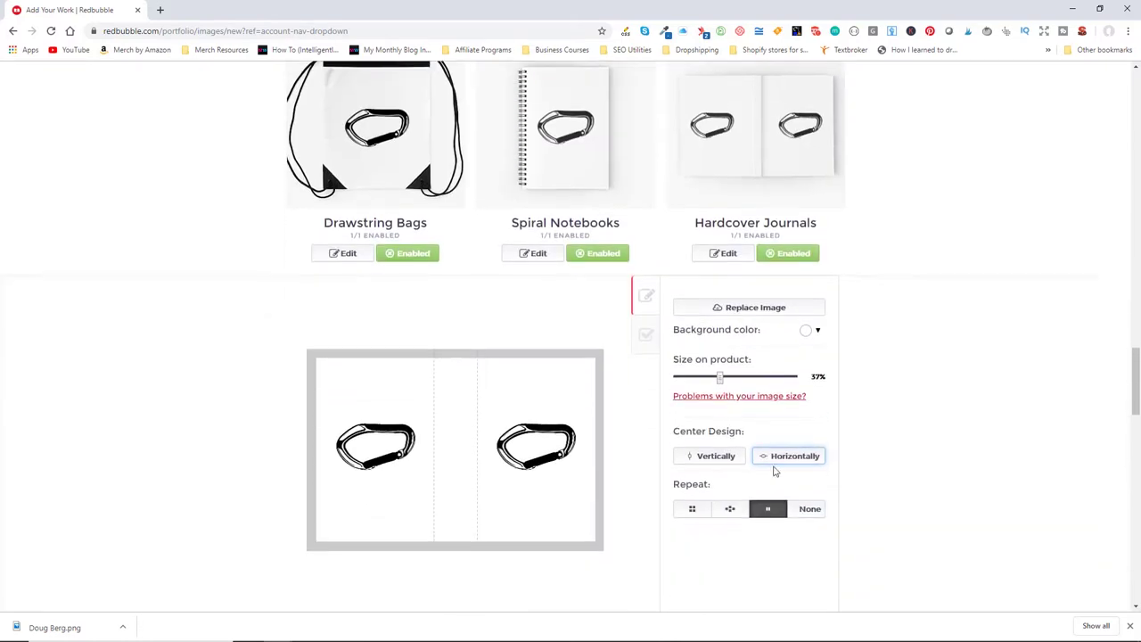
scroll(736, 482, down, 1)
Give the journal design an offset grid pattern, shift it slightly on the covers and scale it to 8%
click(736, 479)
drag(720, 348, 683, 349)
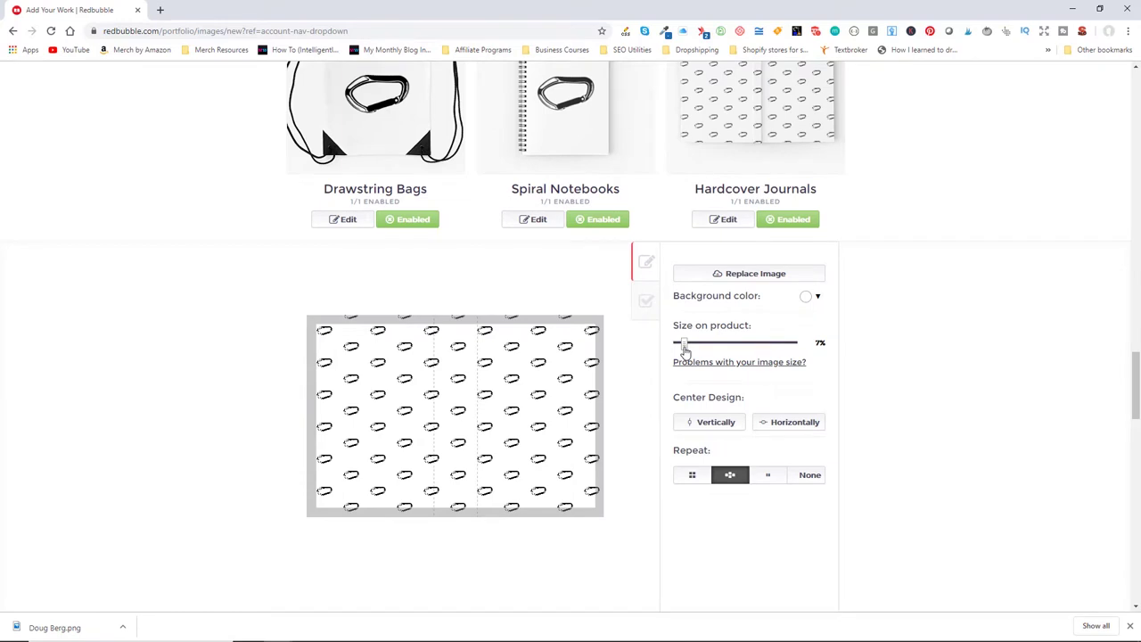
drag(589, 393, 593, 393)
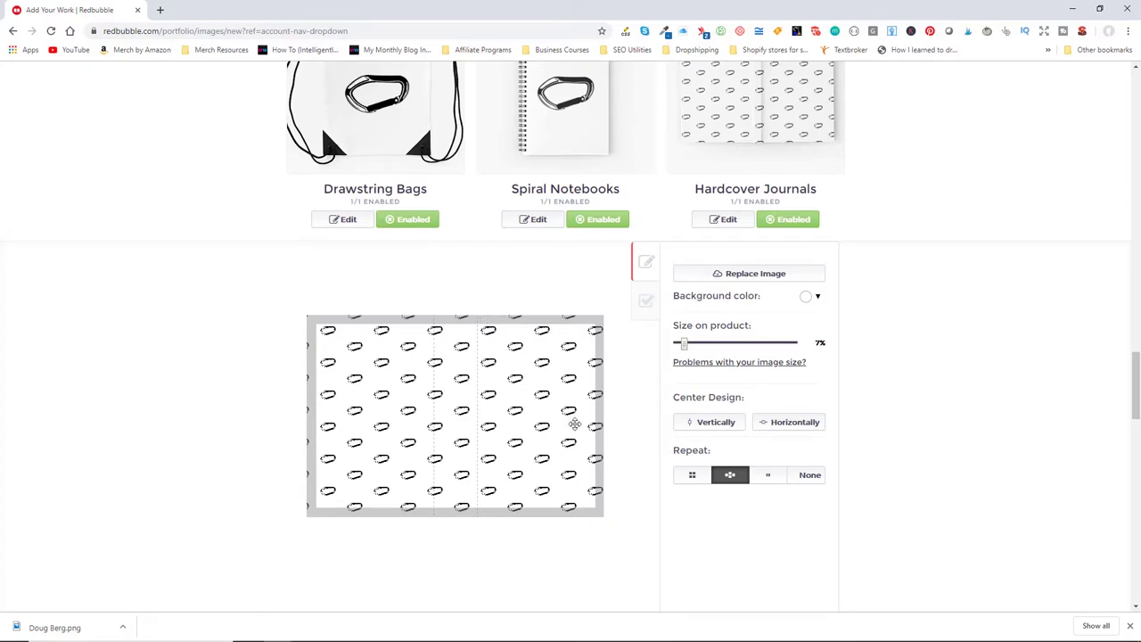
drag(541, 428, 551, 425)
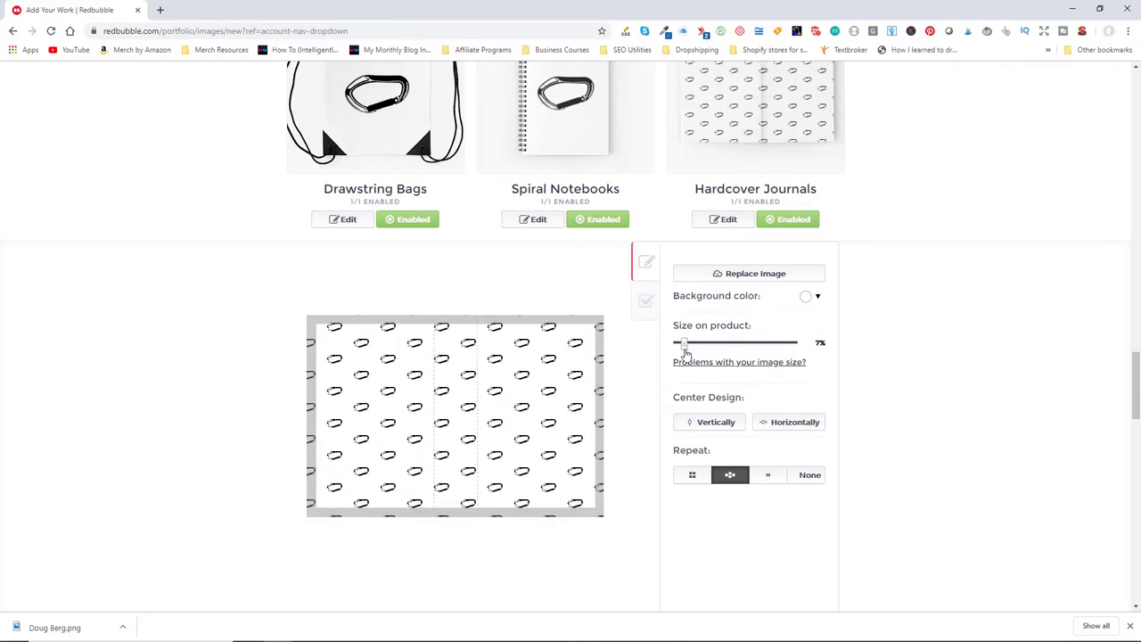
drag(685, 352, 686, 350)
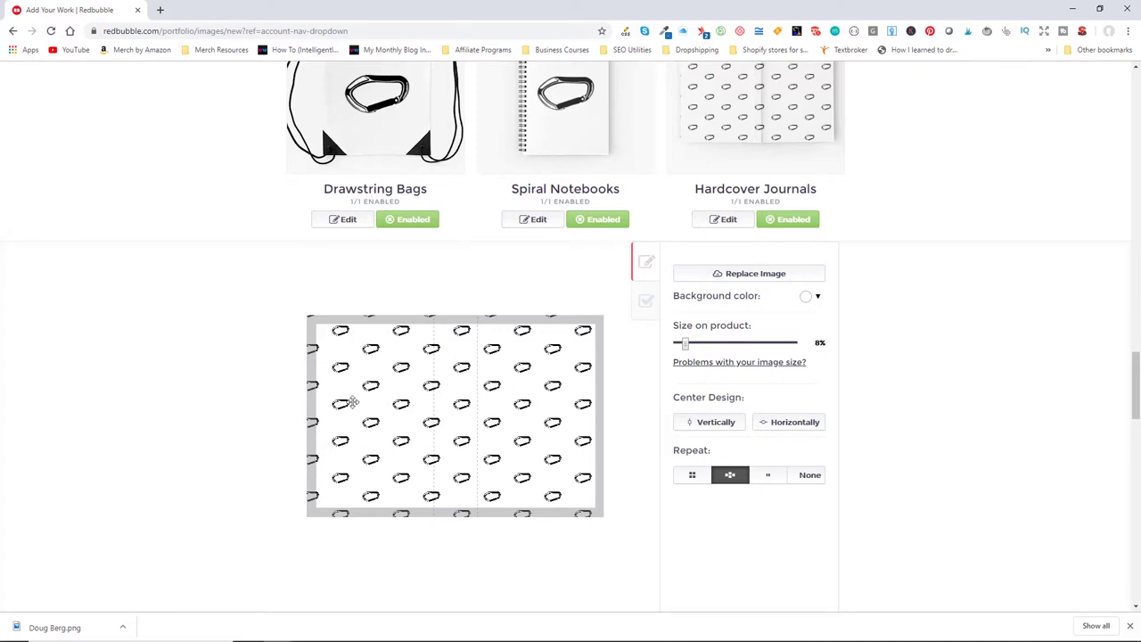
Set the Hardcover Journals background to a neutral light gray and apply the changes
scroll(667, 464, down, 2)
scroll(667, 463, up, 2)
click(811, 297)
mouse_move(807, 345)
mouse_down()
mouse_move(797, 327)
mouse_move(788, 335)
mouse_up()
click(788, 335)
scroll(733, 520, down, 5)
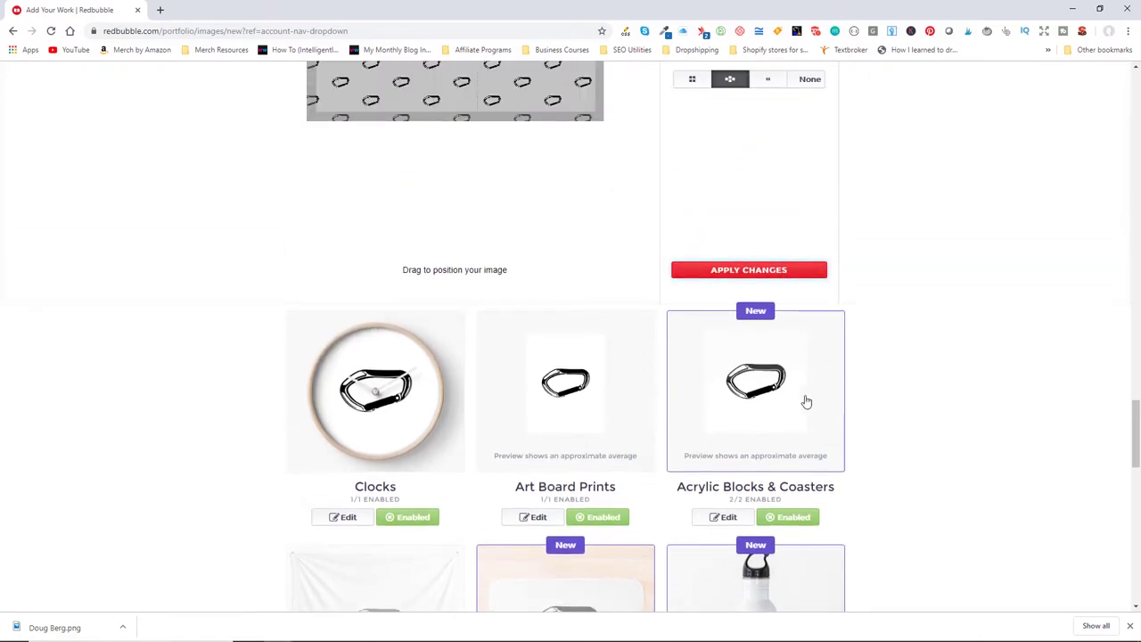
scroll(744, 297, down, 4)
scroll(744, 296, up, 4)
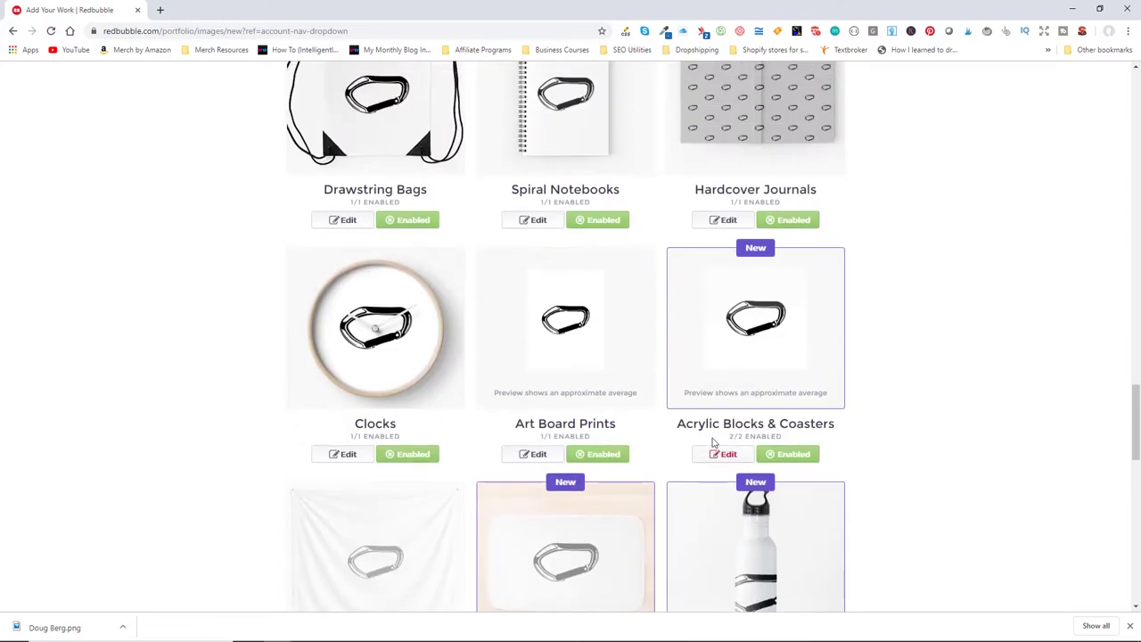
Enable Bath Mats and set the mat background to a neutral light gray
scroll(412, 546, down, 2)
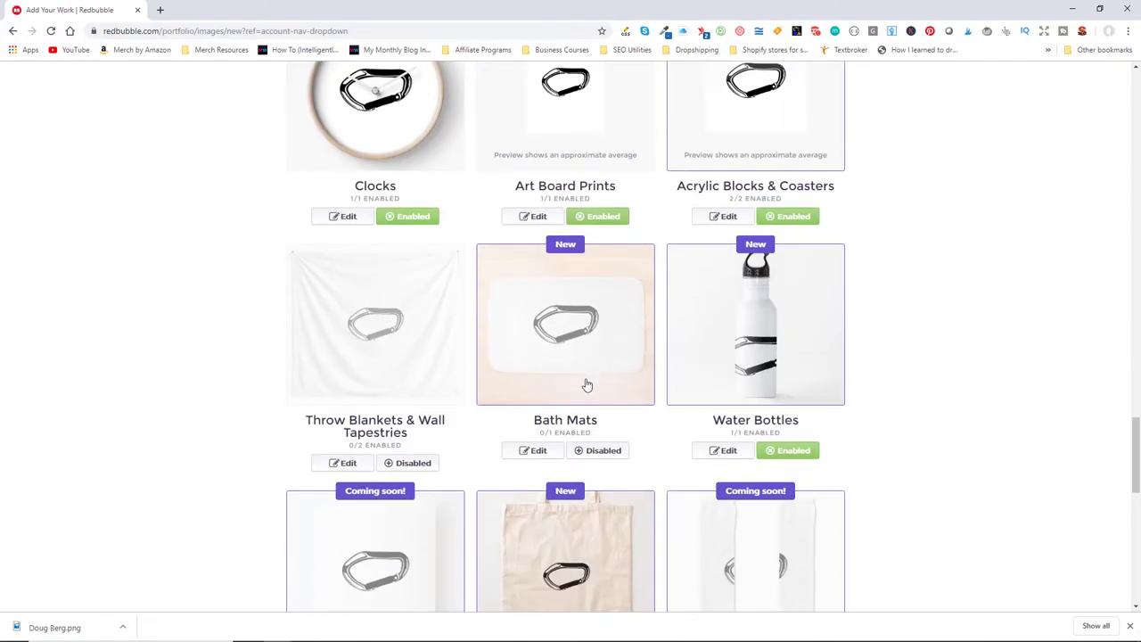
click(606, 451)
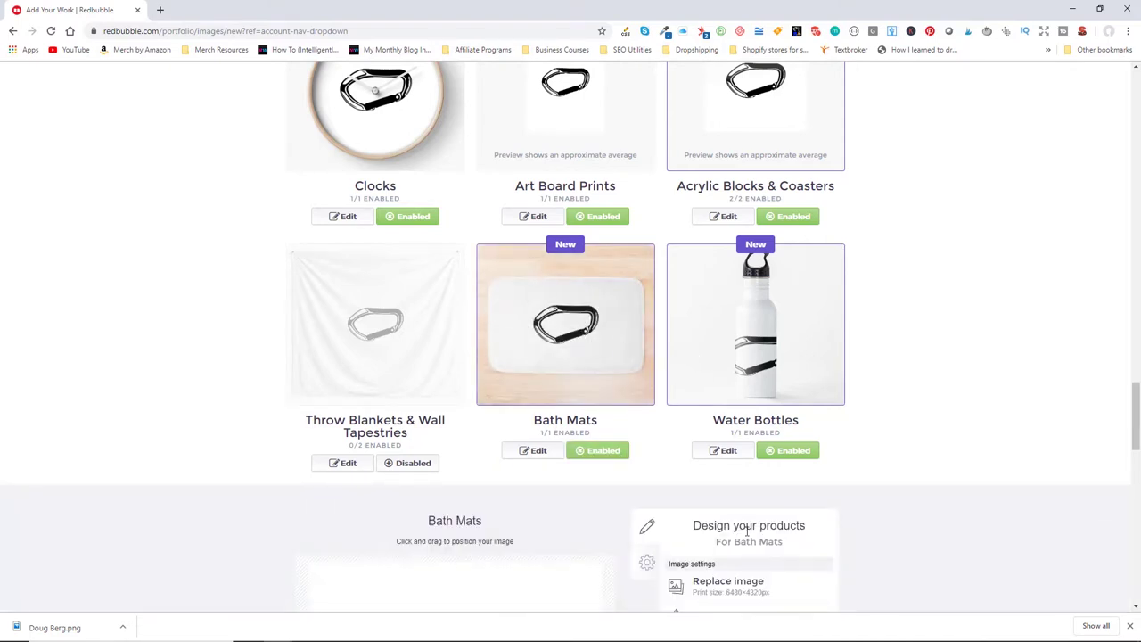
scroll(747, 532, down, 2)
click(822, 442)
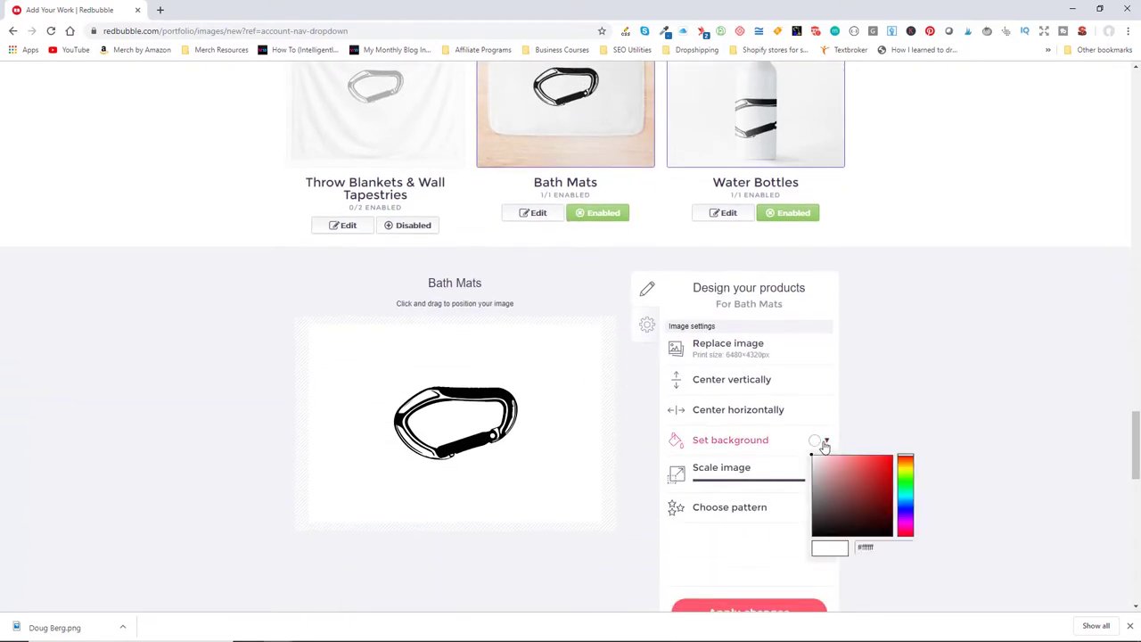
mouse_move(812, 472)
mouse_down()
mouse_move(796, 478)
mouse_move(794, 467)
mouse_move(801, 481)
mouse_up()
click(919, 339)
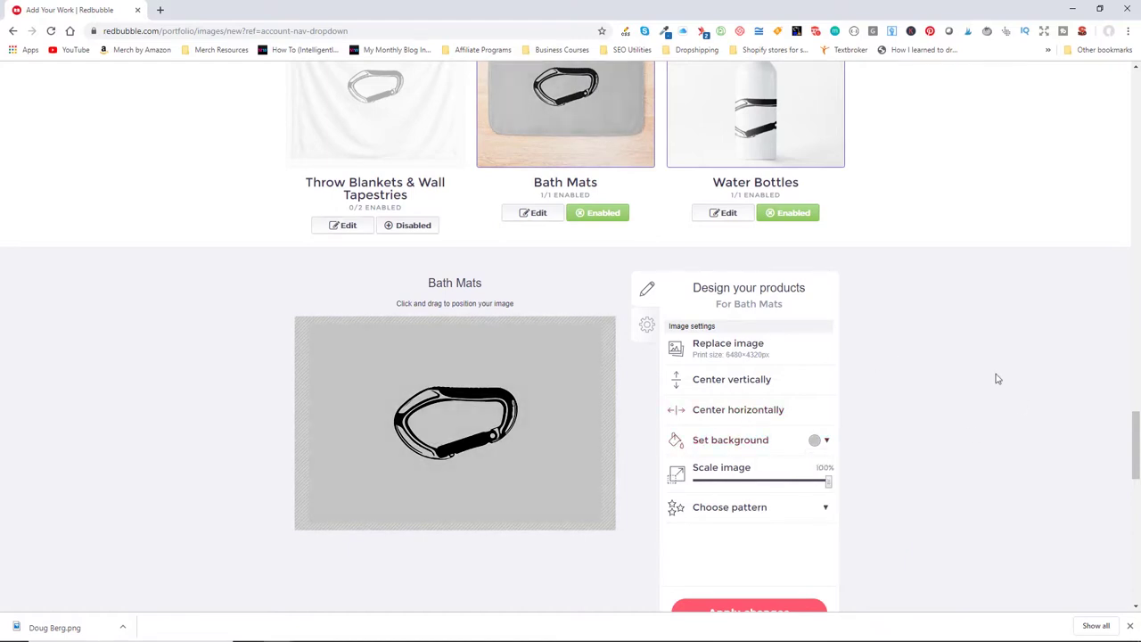
scroll(789, 526, down, 1)
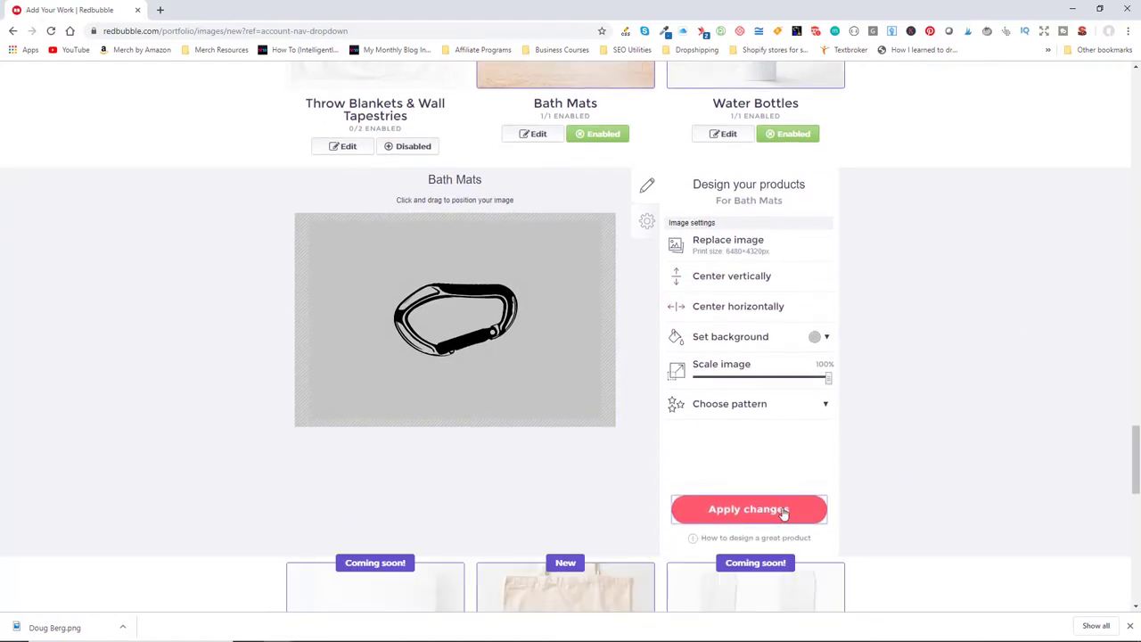
Apply the Bath Mats changes and give the Water Bottles design an applied offset grid pattern at 13% scale
click(782, 510)
click(785, 267)
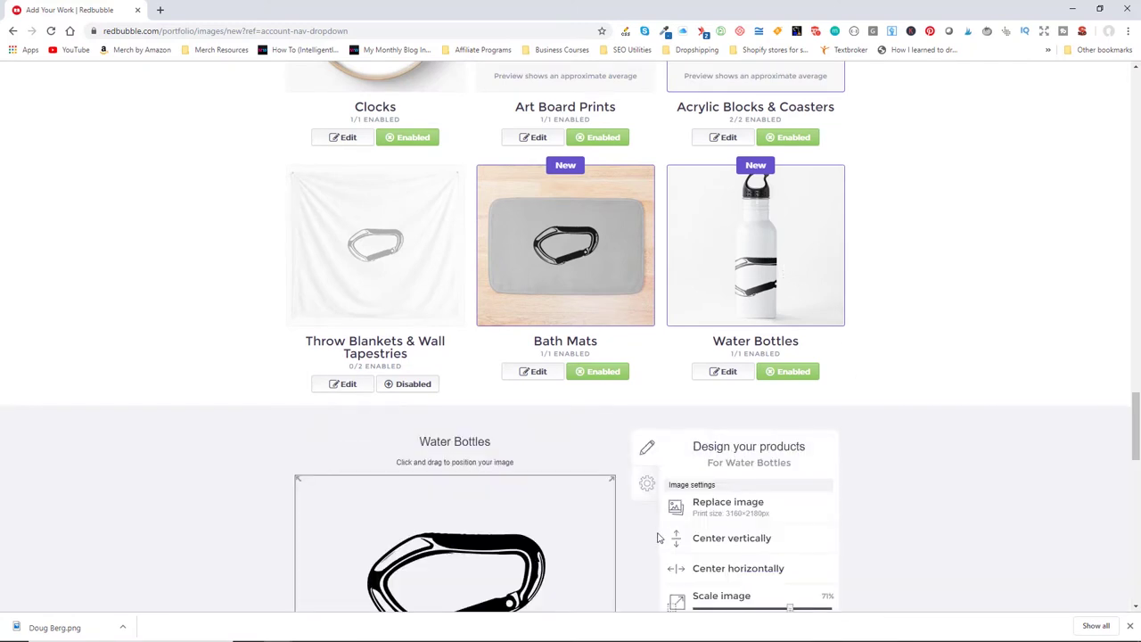
scroll(720, 479, down, 1)
scroll(720, 479, down, 1)
drag(790, 451, 737, 453)
click(736, 481)
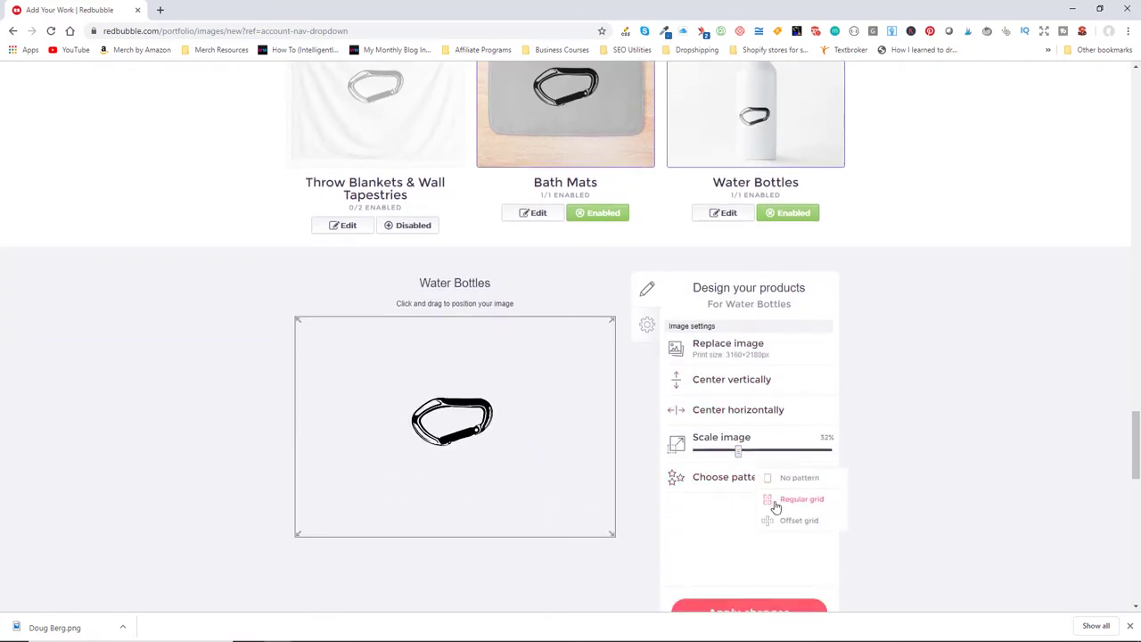
click(785, 522)
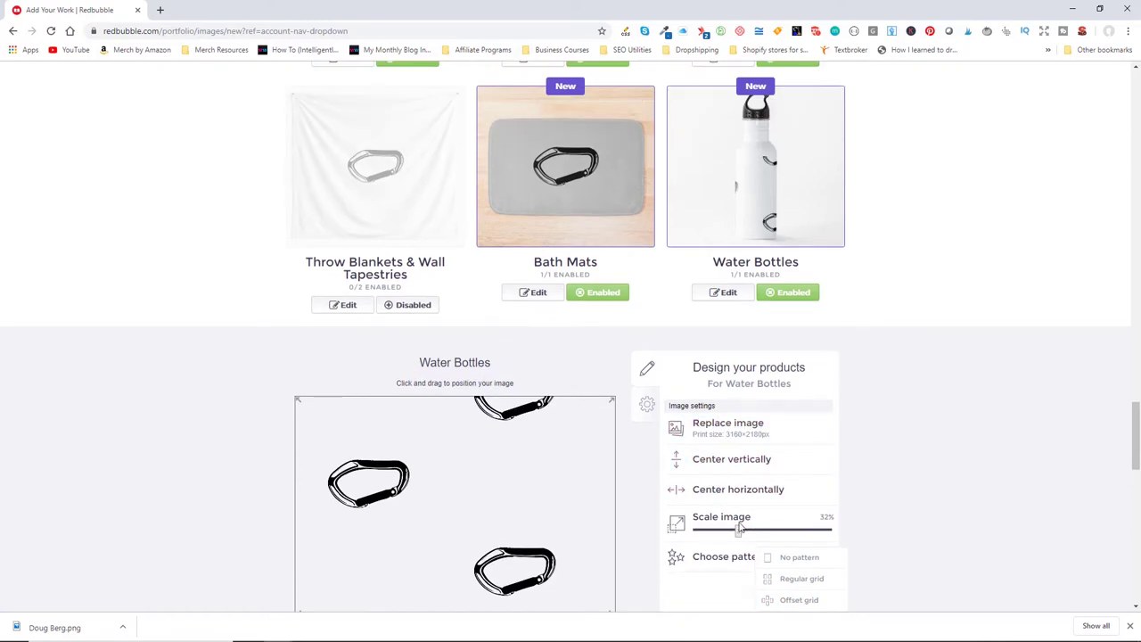
drag(738, 530, 713, 540)
scroll(568, 537, down, 2)
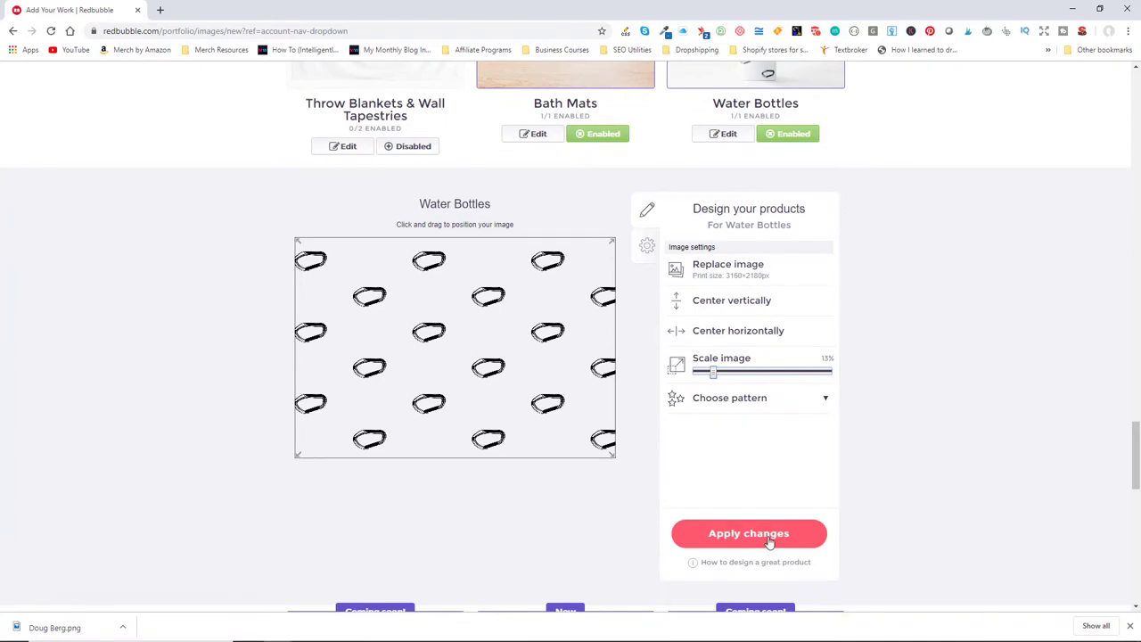
click(767, 540)
Enable the Socks and the Wood & Canvas Mounted Prints products
scroll(759, 472, up, 1)
scroll(776, 564, down, 6)
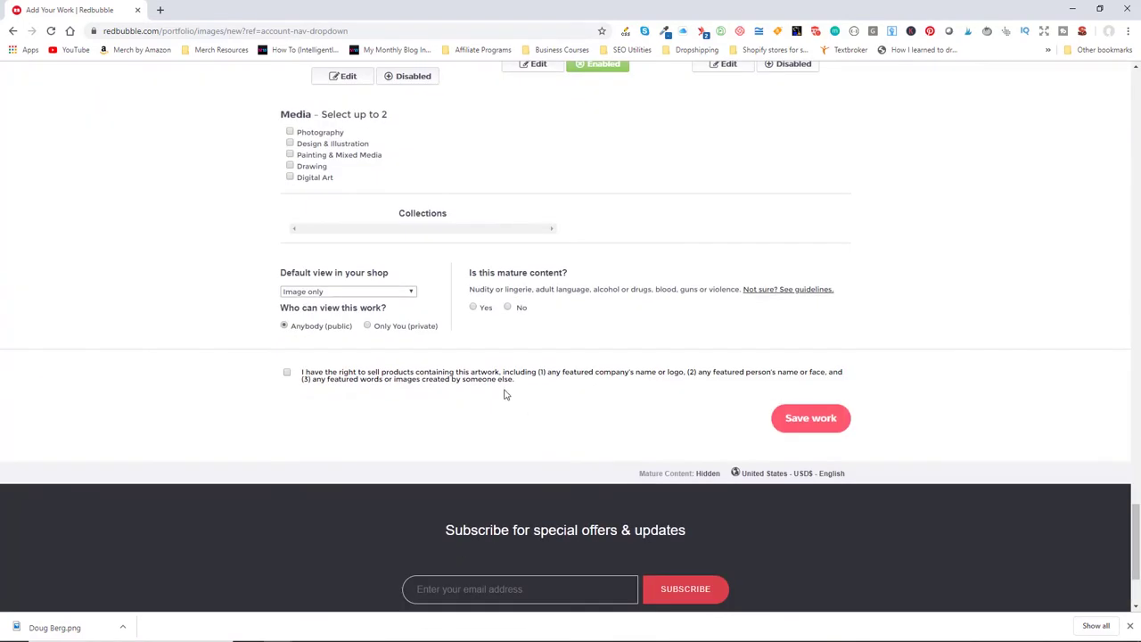
scroll(553, 468, up, 4)
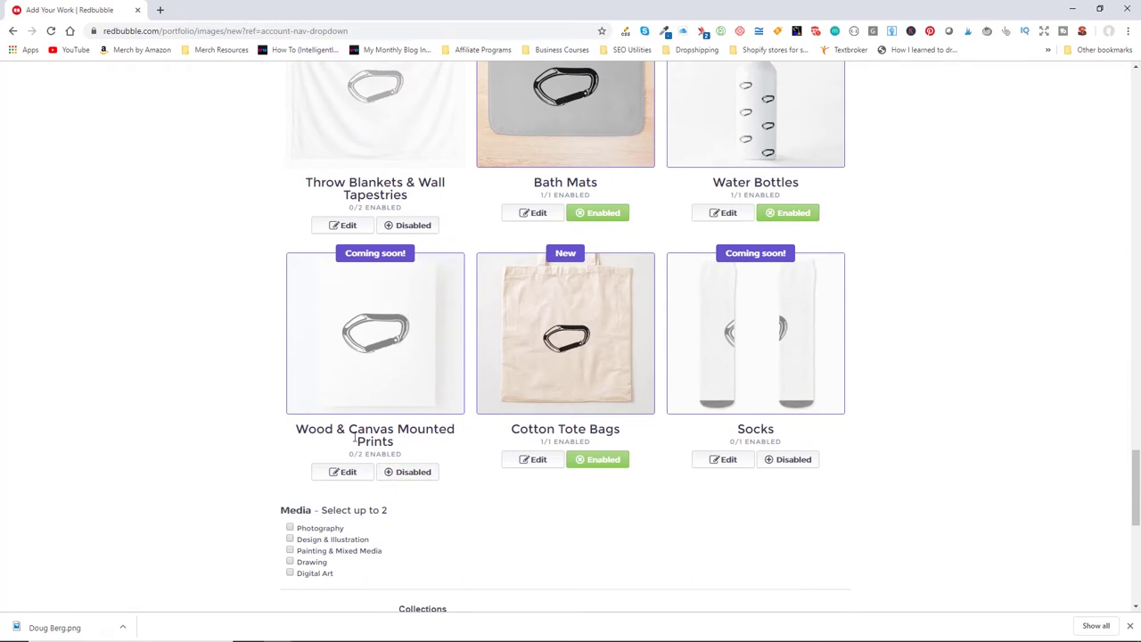
click(802, 459)
click(417, 471)
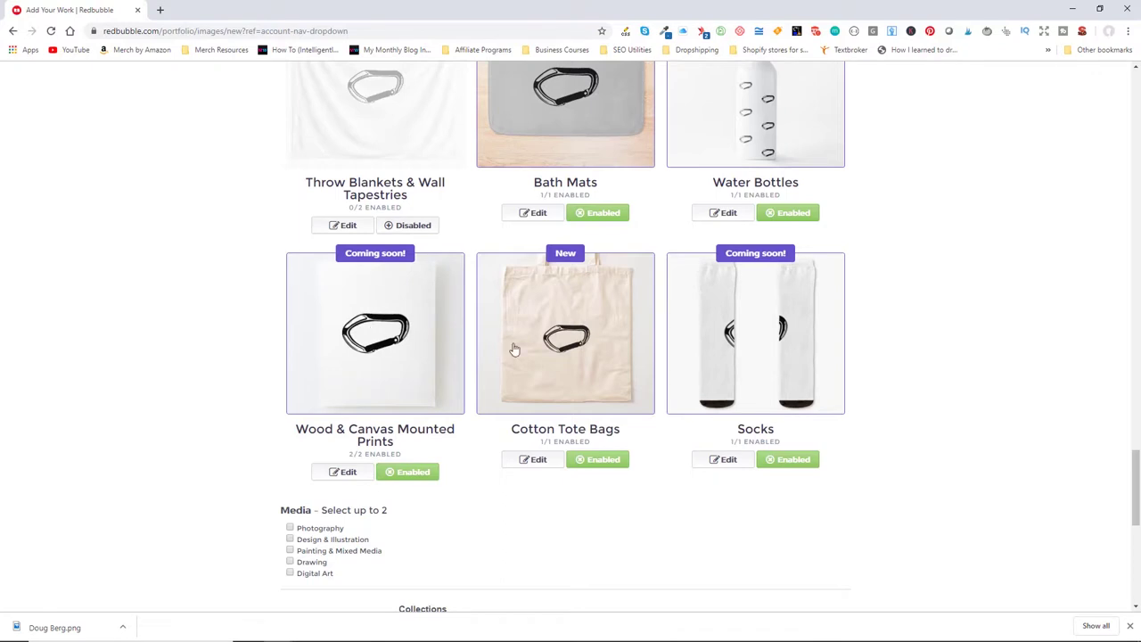
Open the Socks design for editing and repeat the carabiner in an offset grid pattern
click(758, 366)
scroll(674, 584, down, 4)
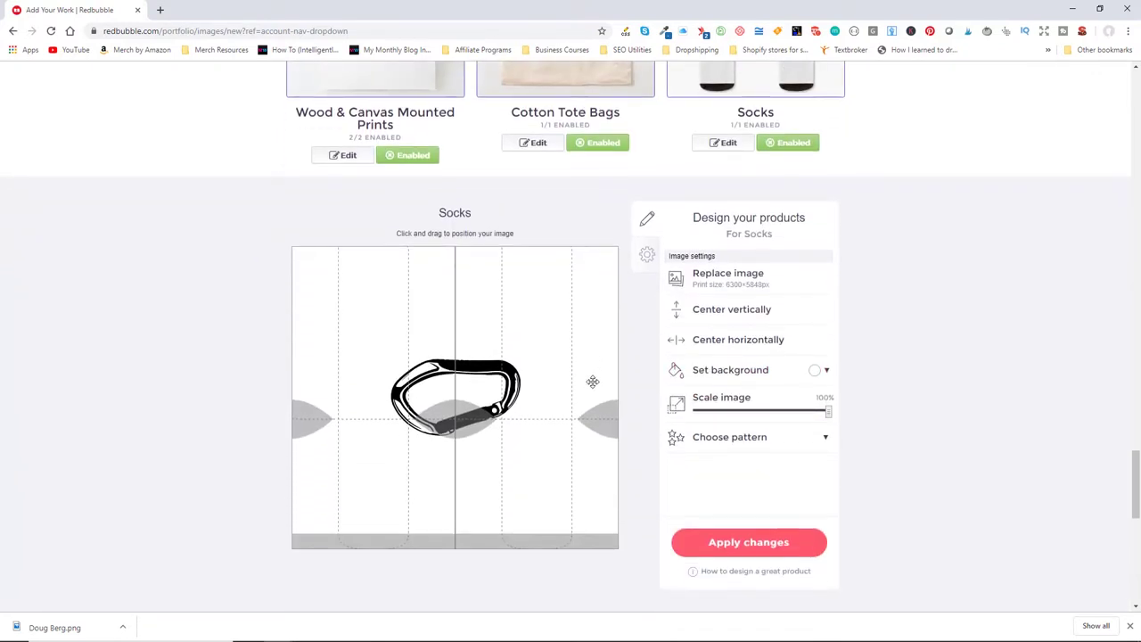
click(751, 445)
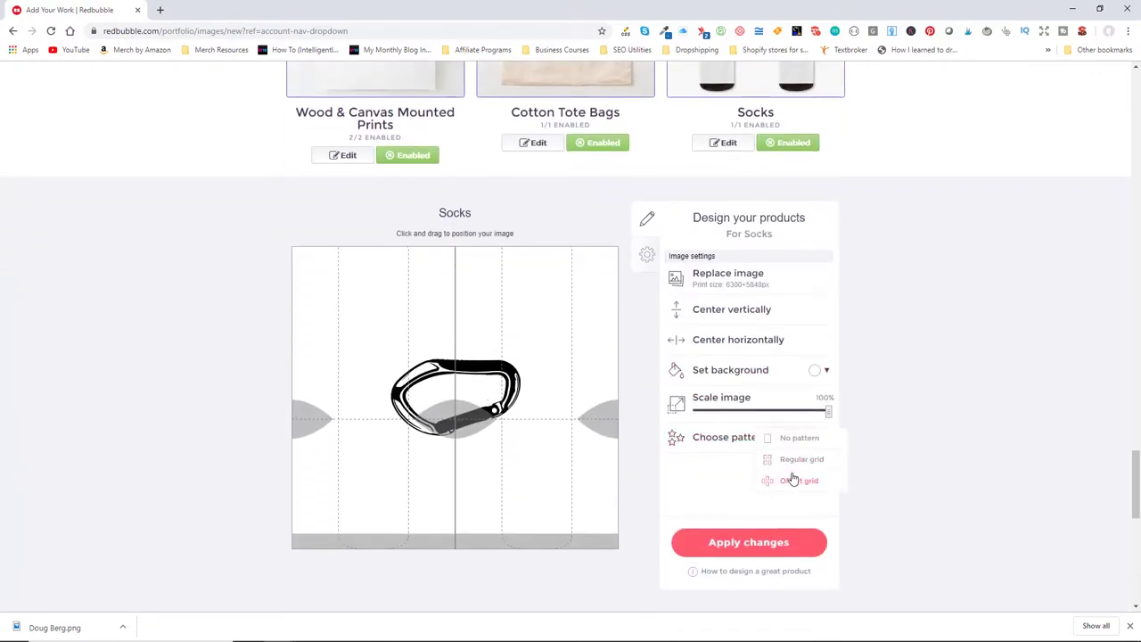
click(792, 479)
Set the Socks background to a neutral light gray, scale the pattern to 15% and apply the changes
click(814, 368)
drag(813, 390, 715, 414)
click(799, 410)
scroll(852, 403, up, 2)
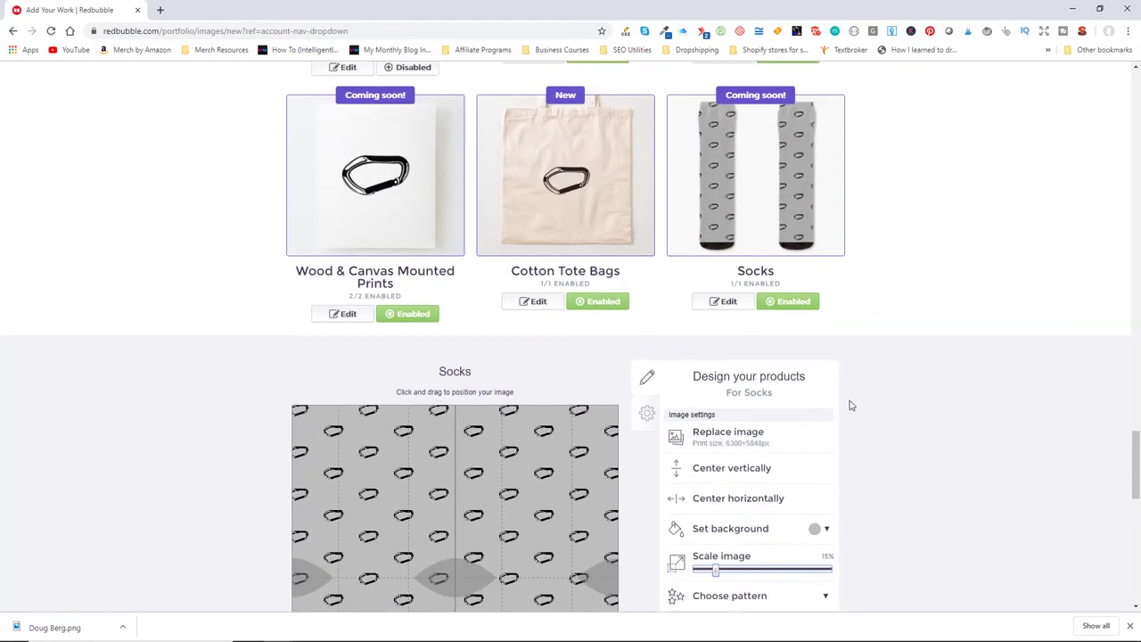
scroll(725, 446, down, 3)
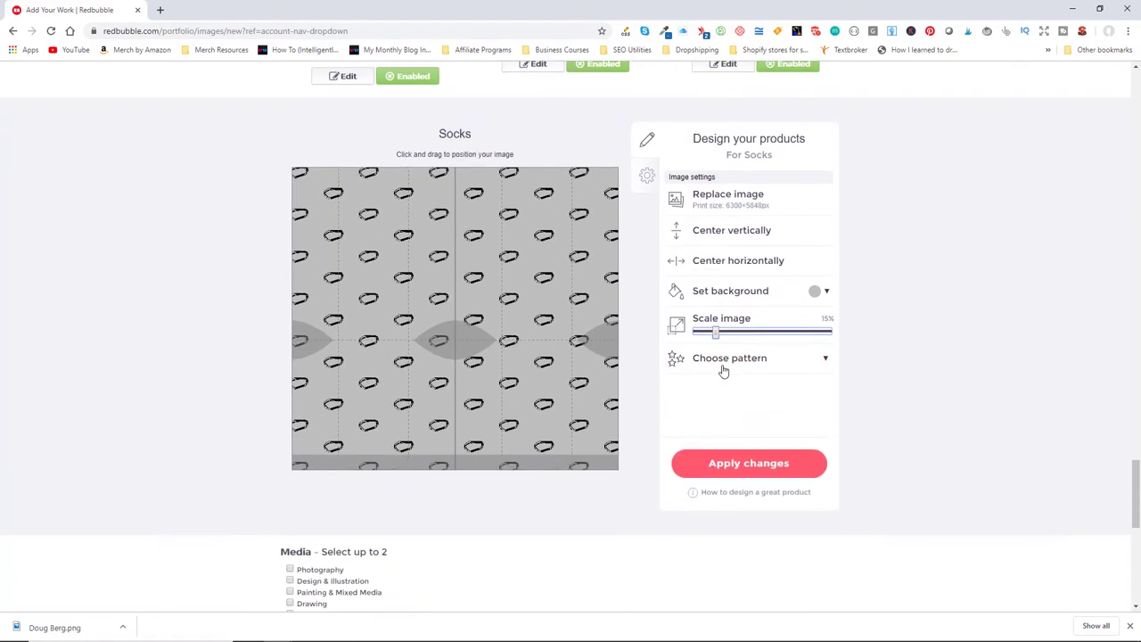
scroll(790, 507, up, 1)
click(753, 518)
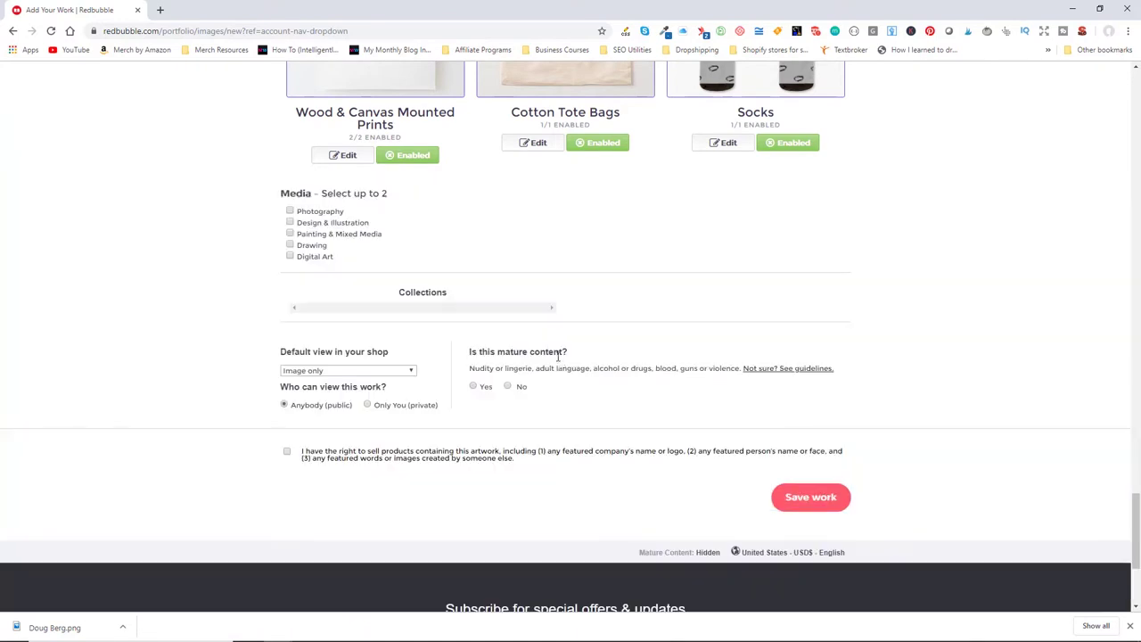
Scale the carabiner on the Cotton Tote Bags to 79% and center it vertically and horizontally
scroll(597, 374, up, 1)
scroll(597, 375, up, 2)
click(594, 265)
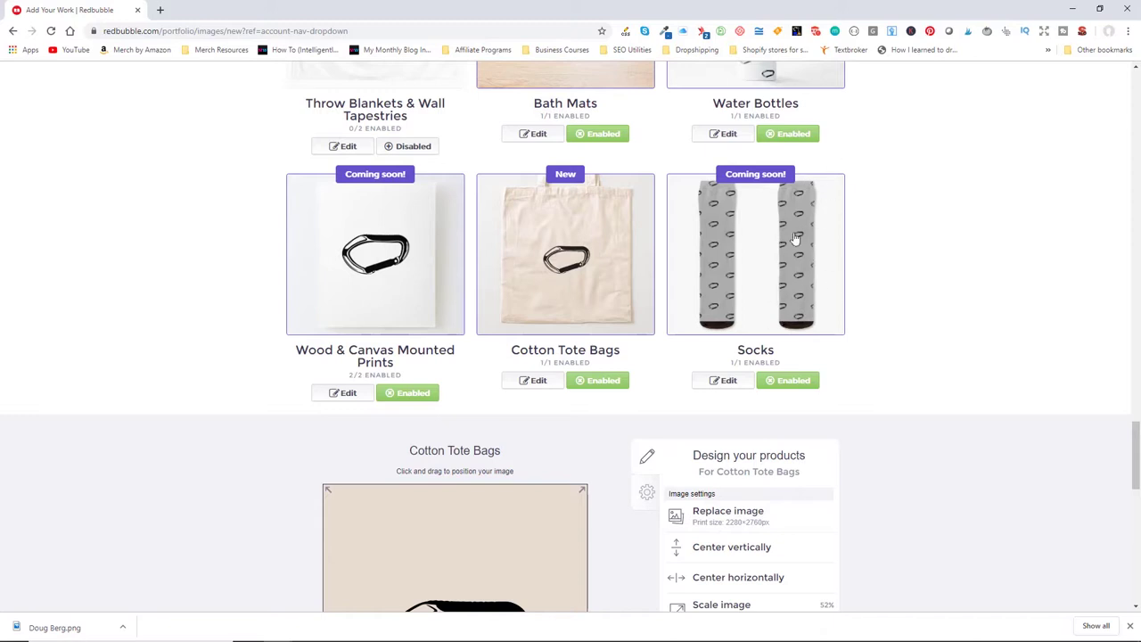
click(660, 303)
scroll(533, 324, up, 2)
click(562, 280)
scroll(758, 455, down, 2)
drag(769, 458, 801, 460)
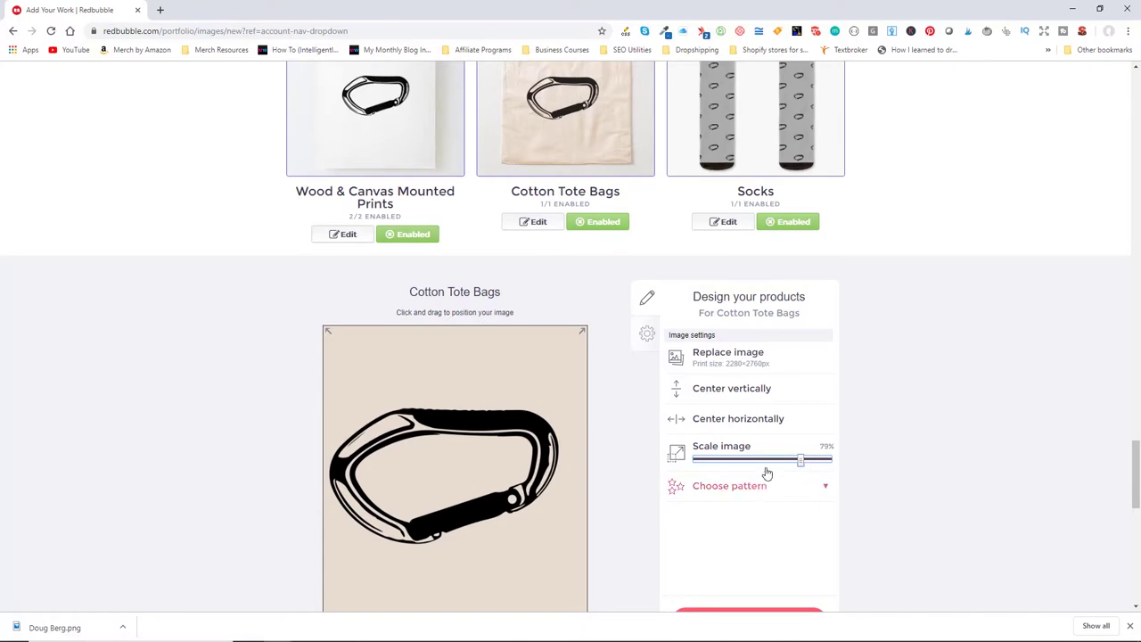
click(740, 397)
click(738, 419)
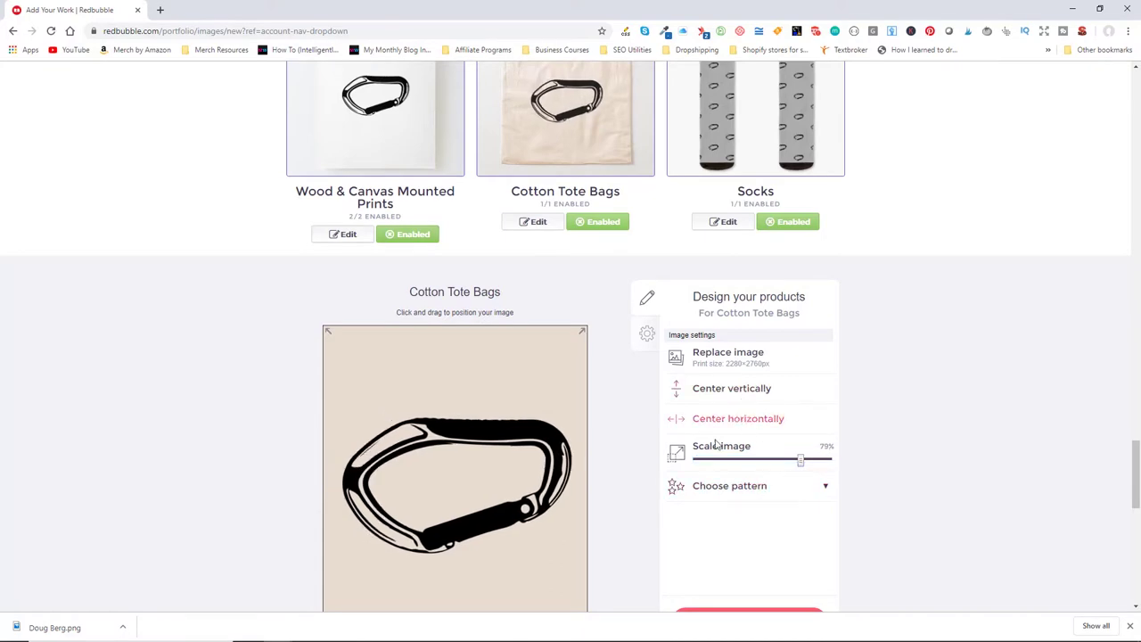
scroll(374, 265, up, 2)
Set the Wood & Canvas Mounted Prints background to light gray #b8b8b8 and apply the changes
click(375, 266)
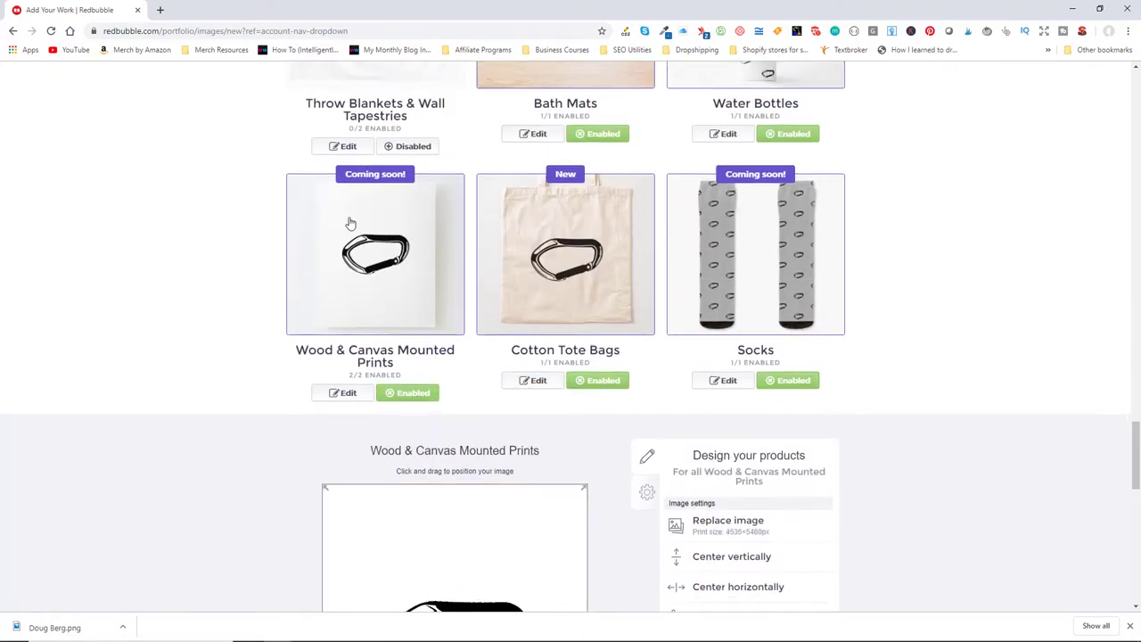
scroll(549, 479, down, 3)
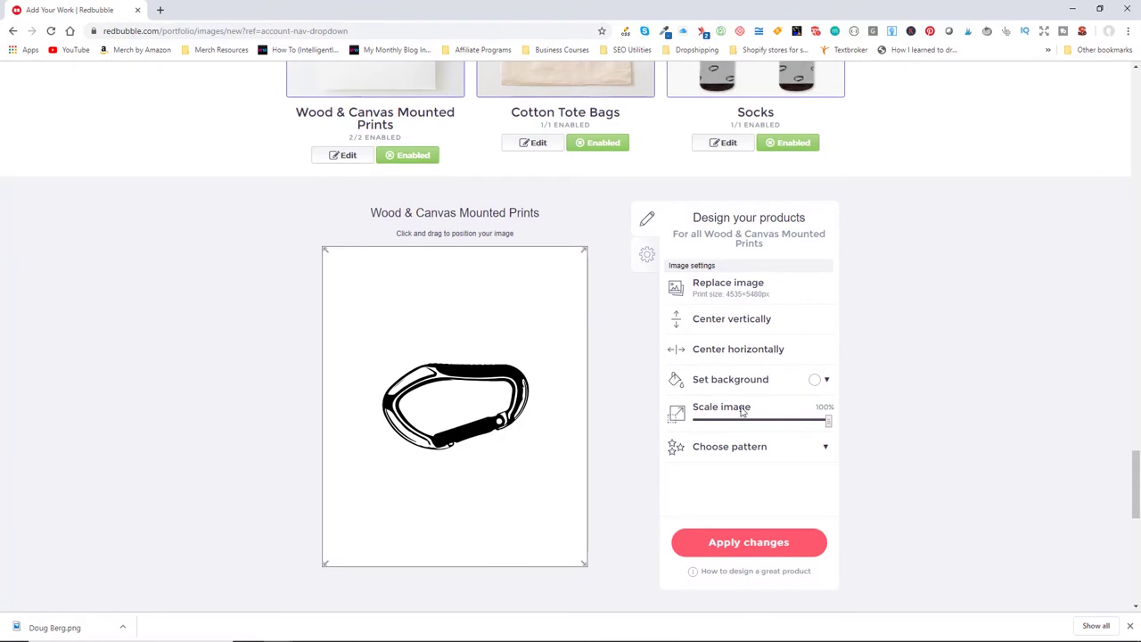
click(817, 382)
drag(837, 416, 788, 422)
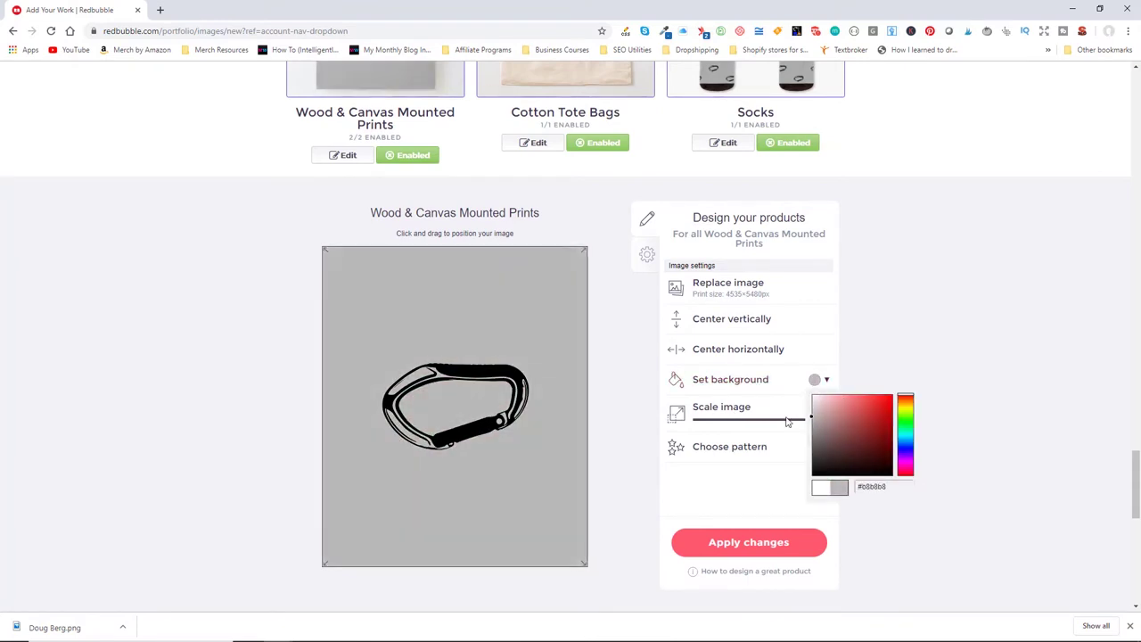
click(802, 450)
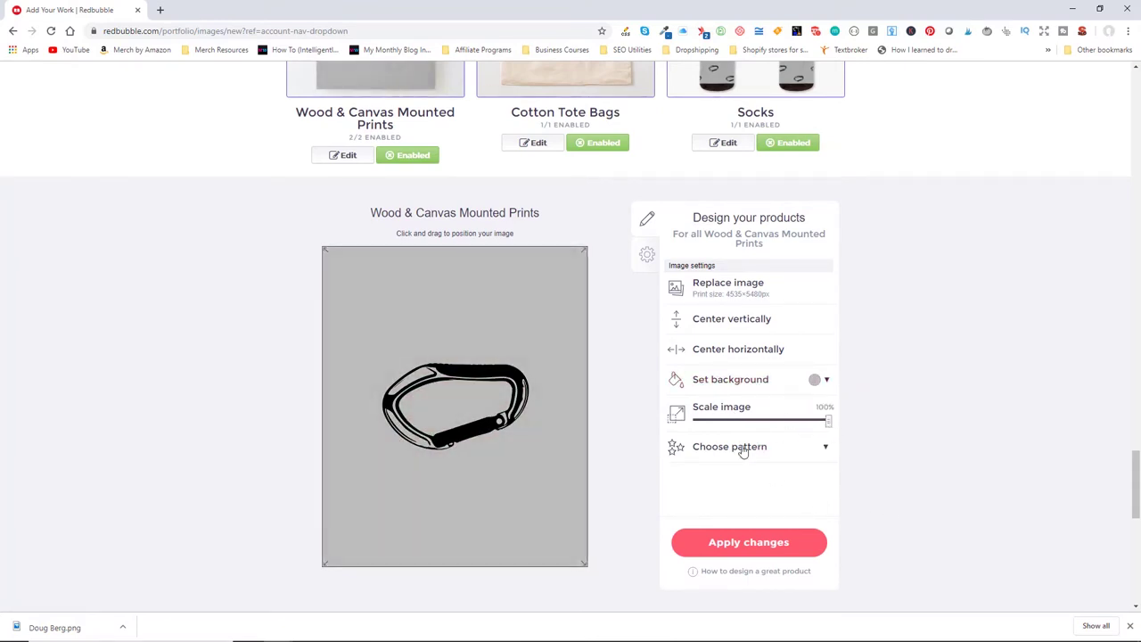
click(818, 541)
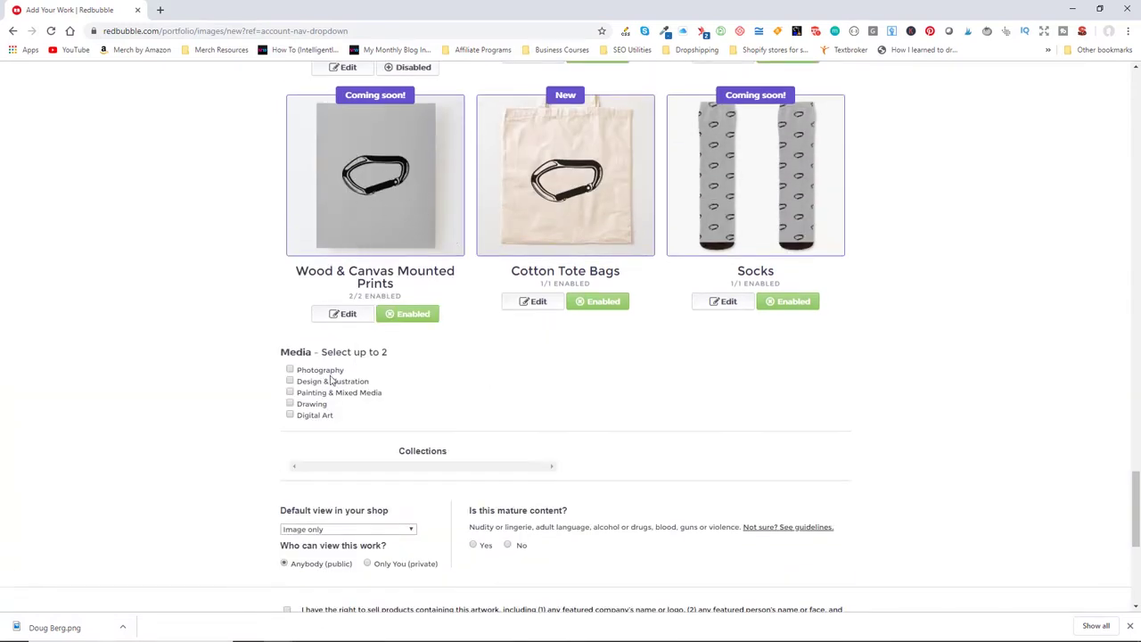
Choose Design & Illustration and Digital Art as the media types and mark the work as not mature content
scroll(428, 353, up, 2)
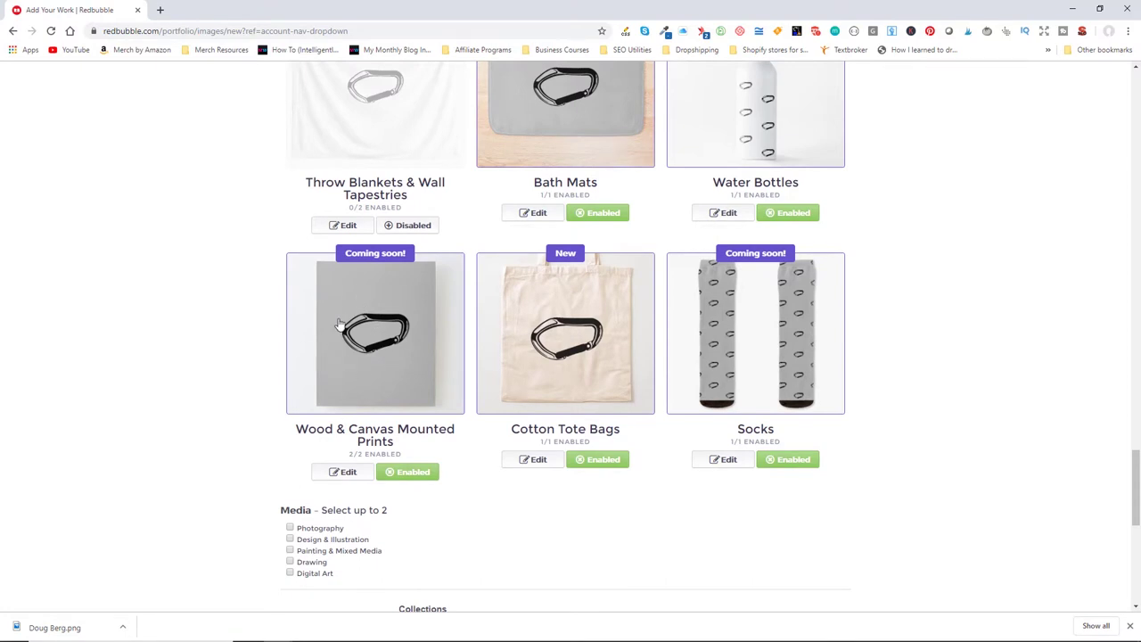
scroll(303, 455, down, 2)
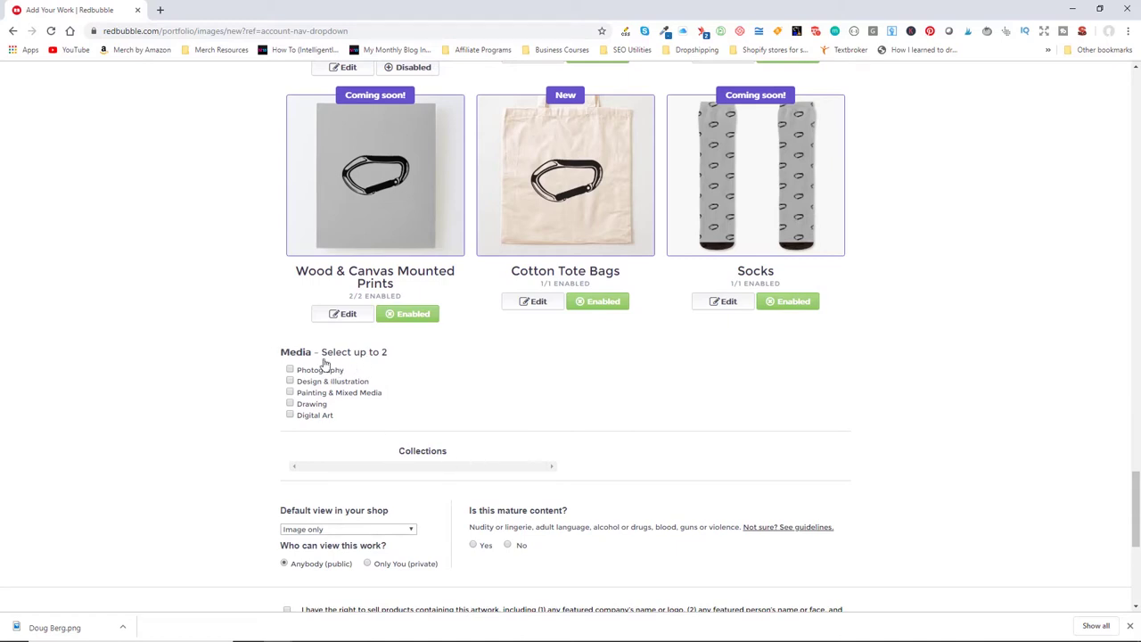
click(290, 415)
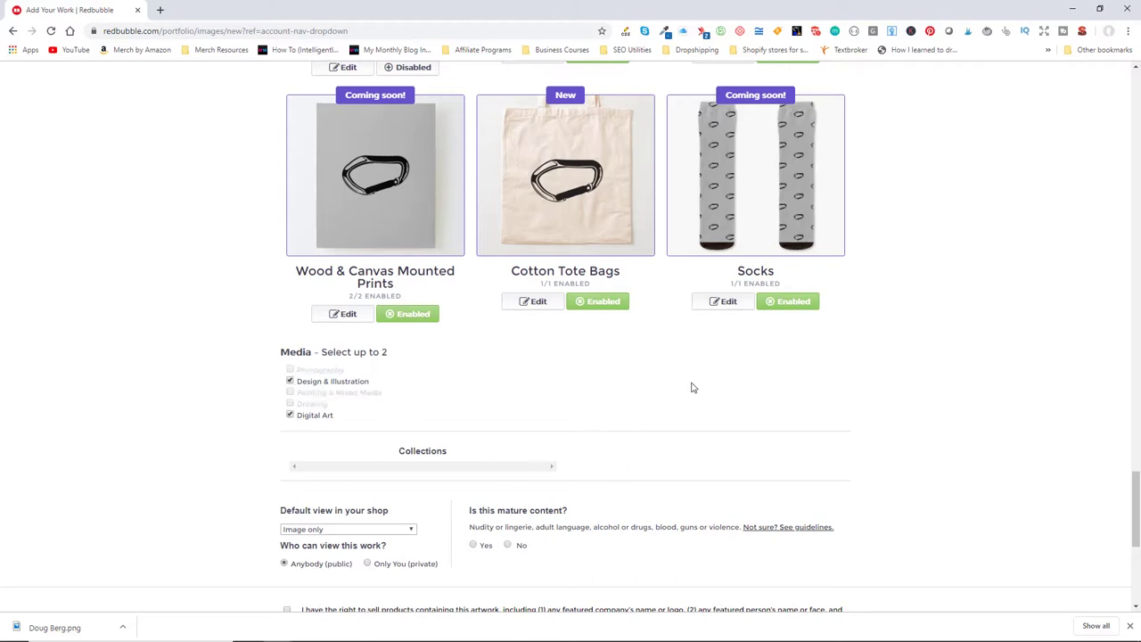
click(290, 380)
click(289, 380)
scroll(591, 499, down, 1)
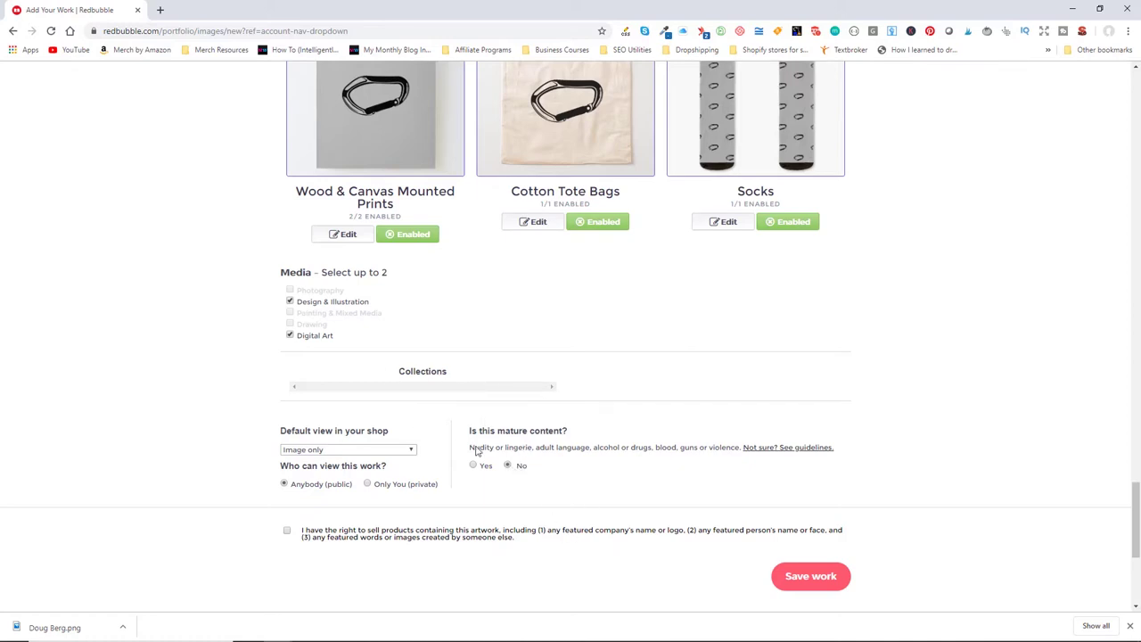
Set the default view in the shop to Stickers and confirm the right to sell products with this artwork
click(359, 450)
scroll(362, 418, up, 10)
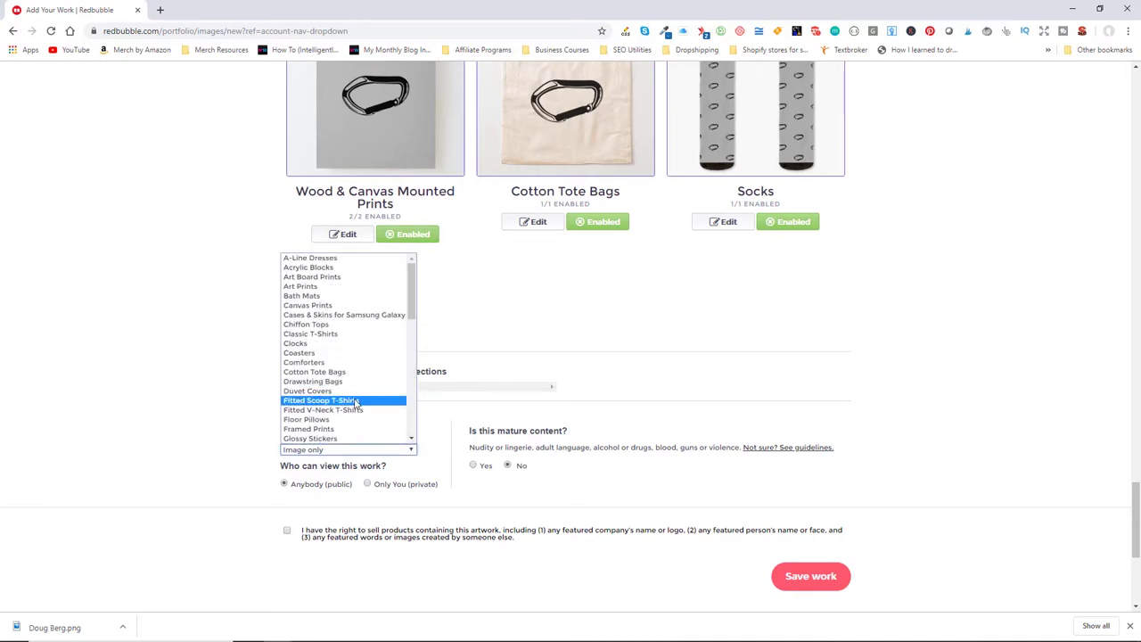
scroll(354, 357, down, 10)
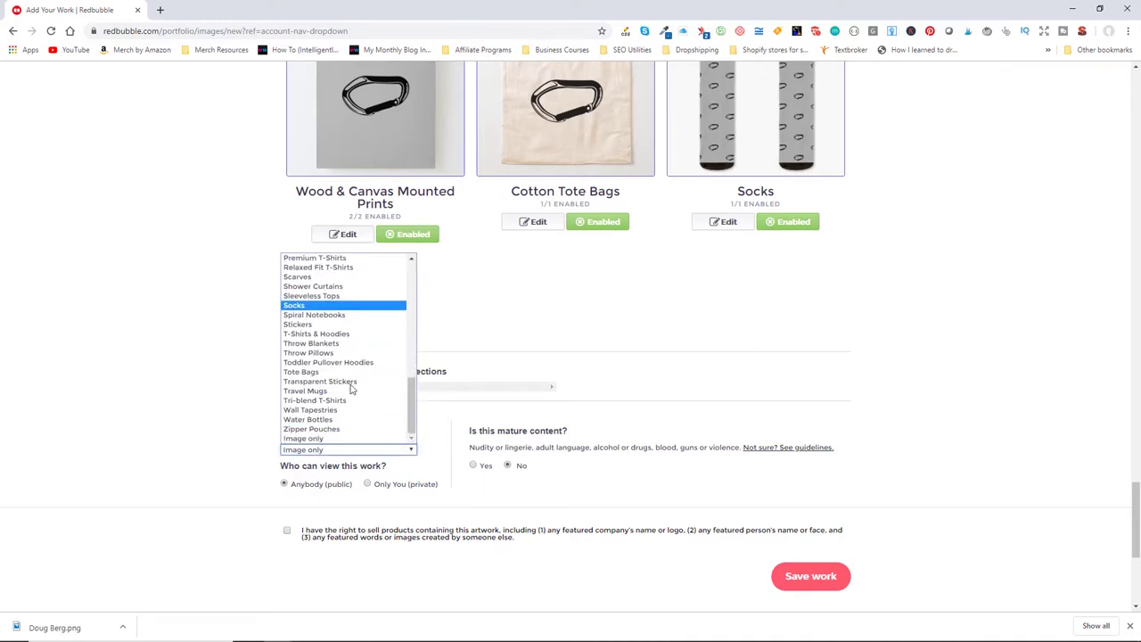
click(358, 325)
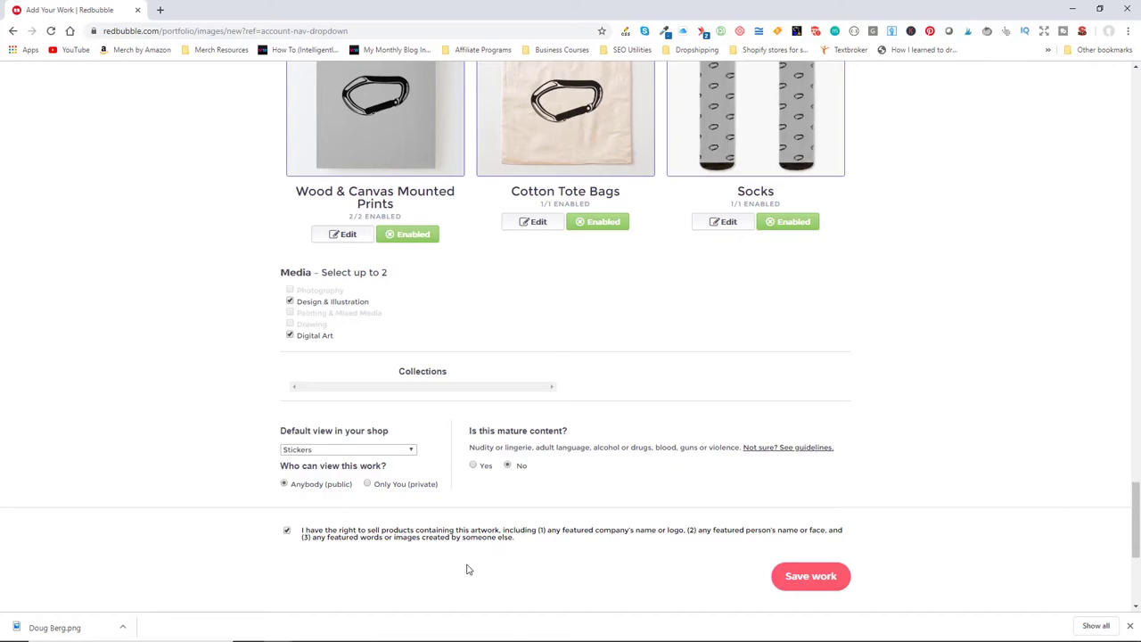
Review the product previews, title, tags and description of the carabiner design and save the work
scroll(588, 522, up, 20)
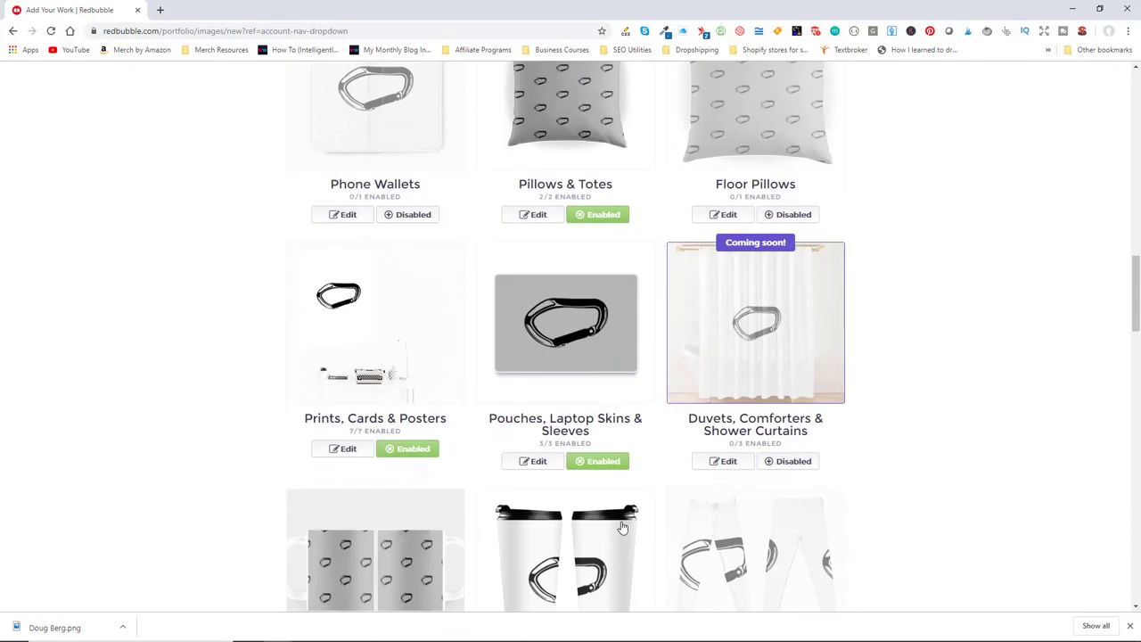
scroll(626, 529, up, 6)
scroll(672, 509, down, 10)
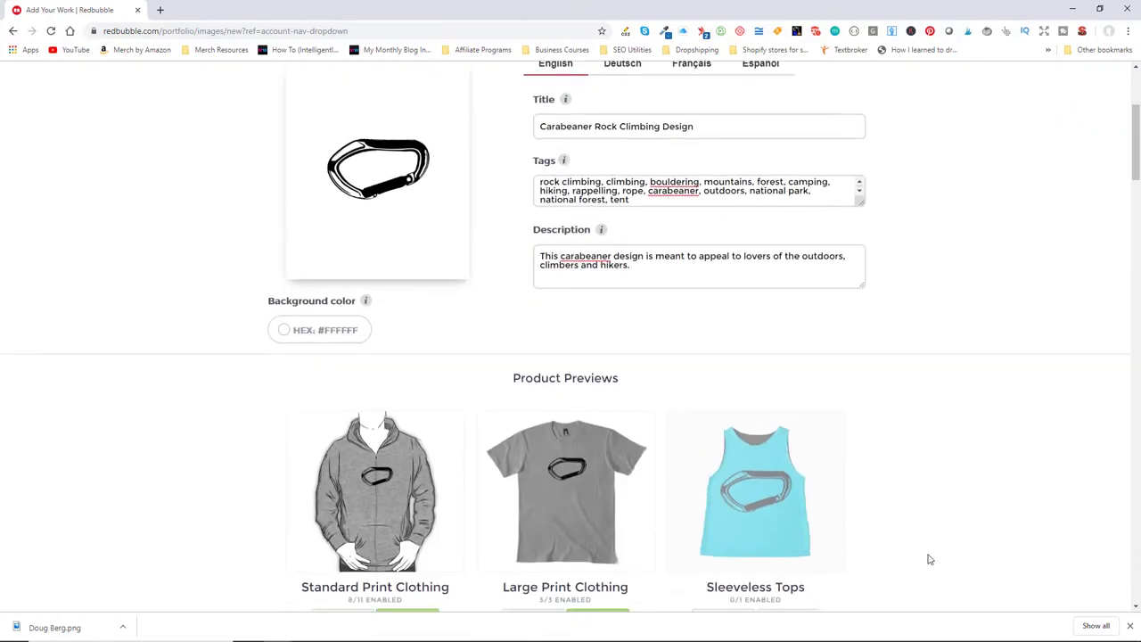
scroll(849, 539, down, 20)
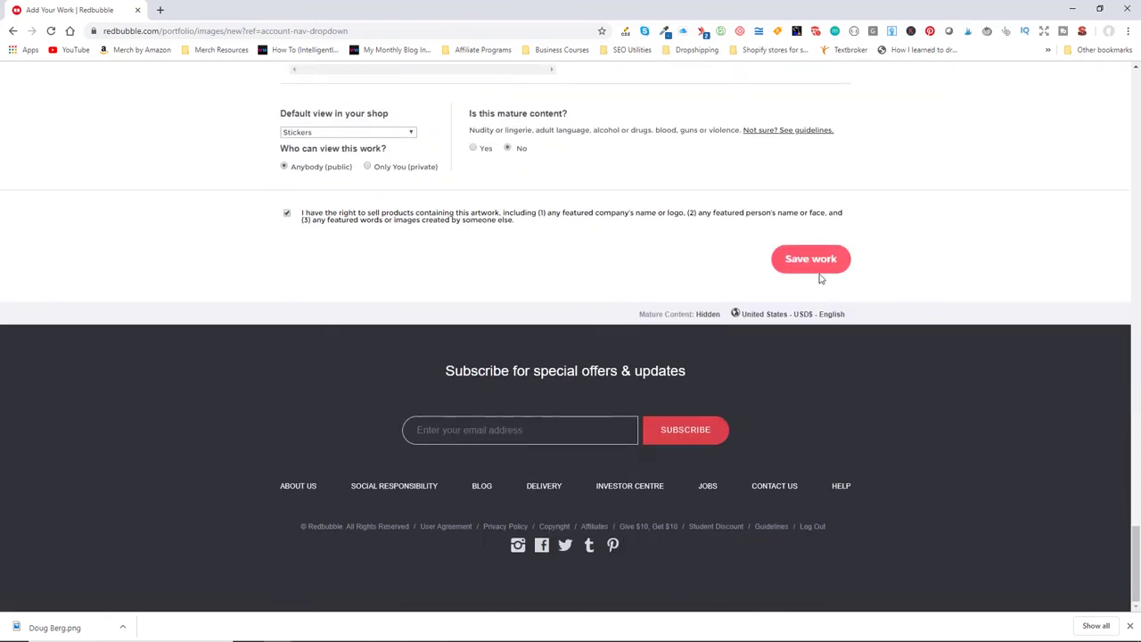
click(819, 271)
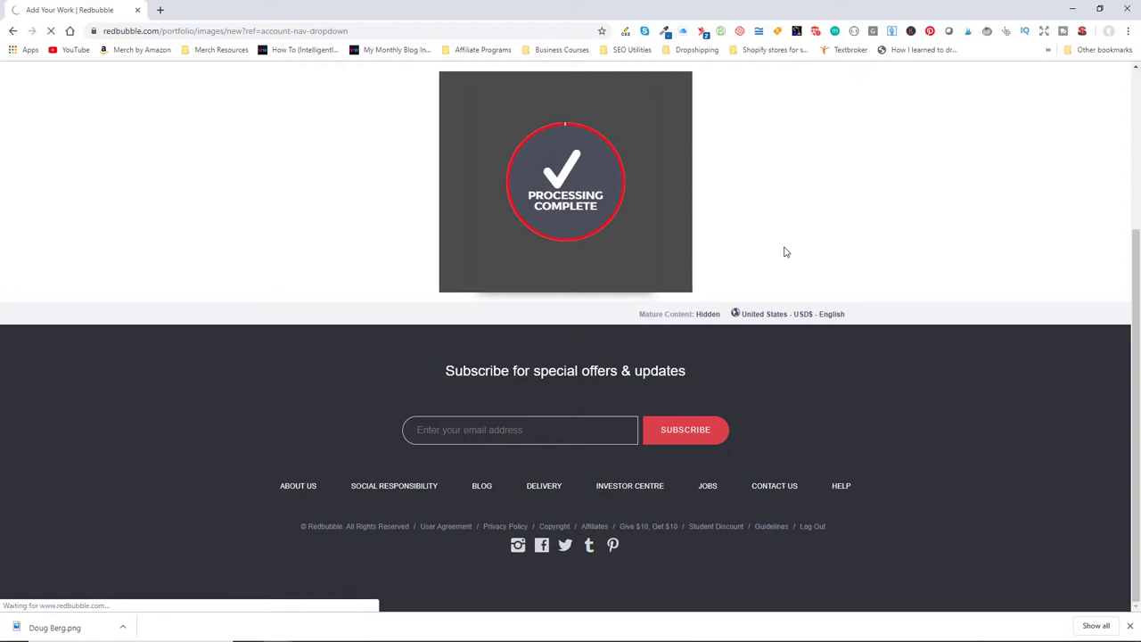
Look over the published design's details and its product images for sharing on the promotion page
scroll(849, 268, up, 1)
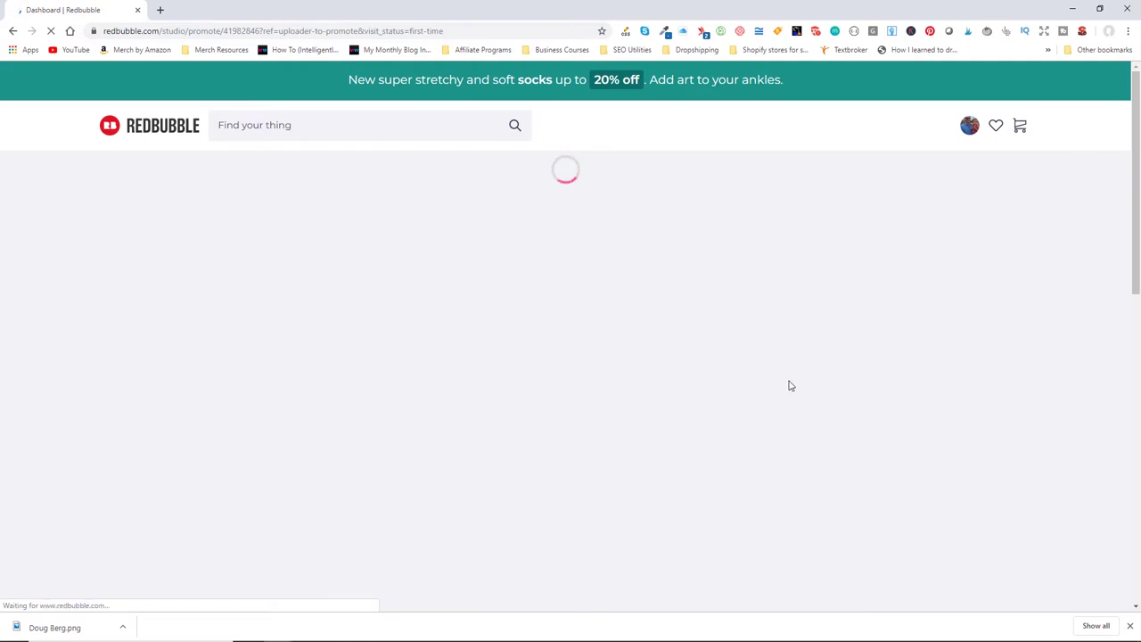
scroll(944, 498, down, 1)
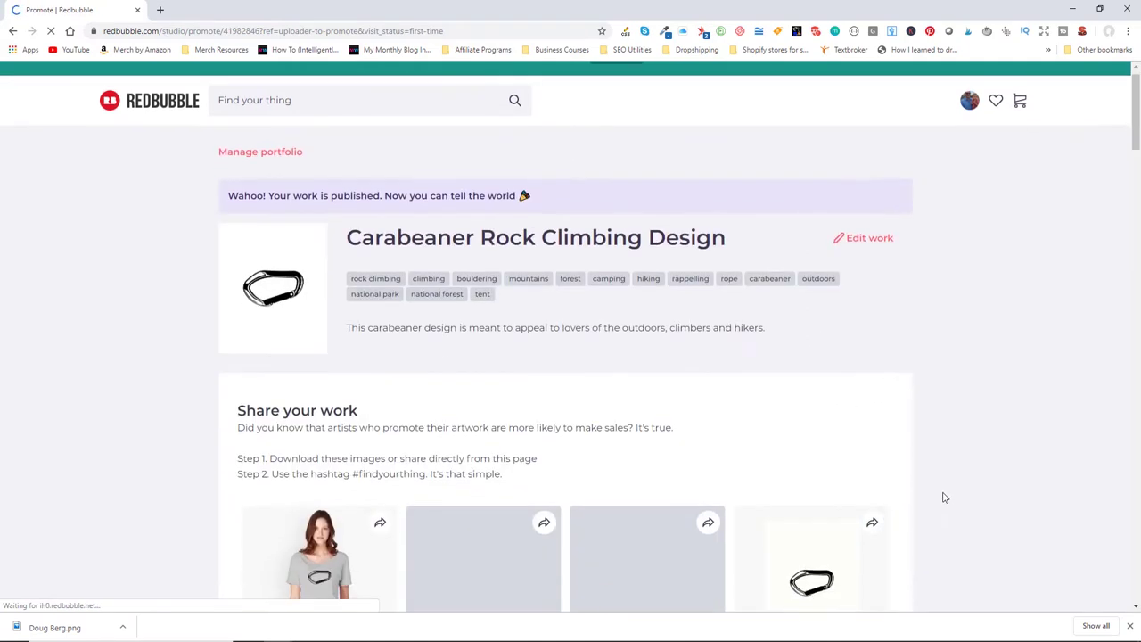
scroll(944, 497, down, 3)
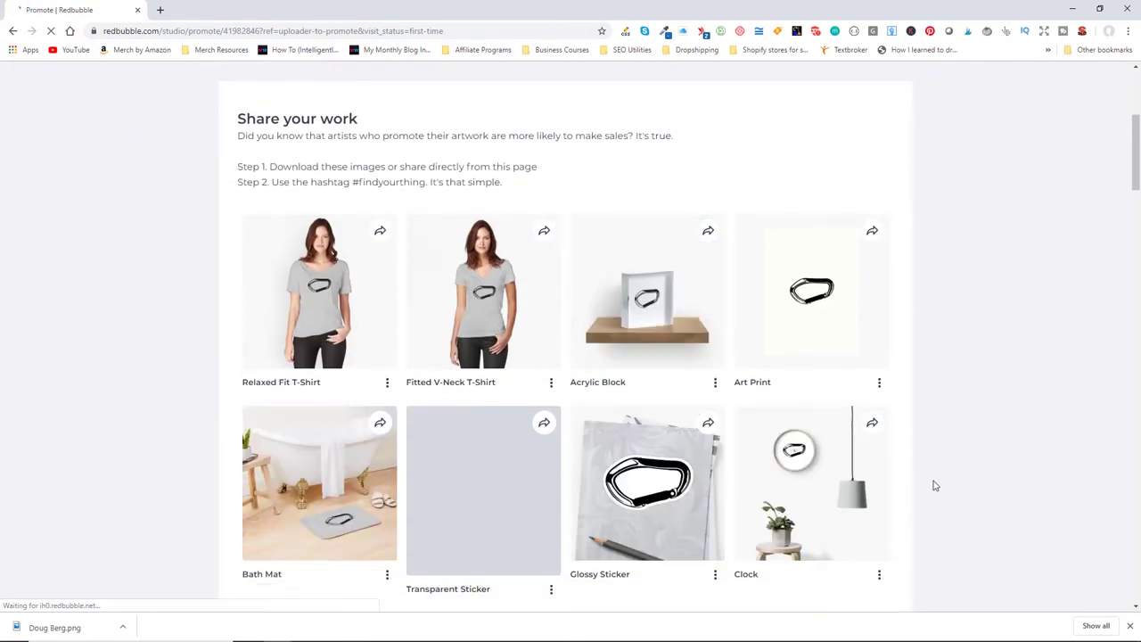
scroll(961, 485, down, 1)
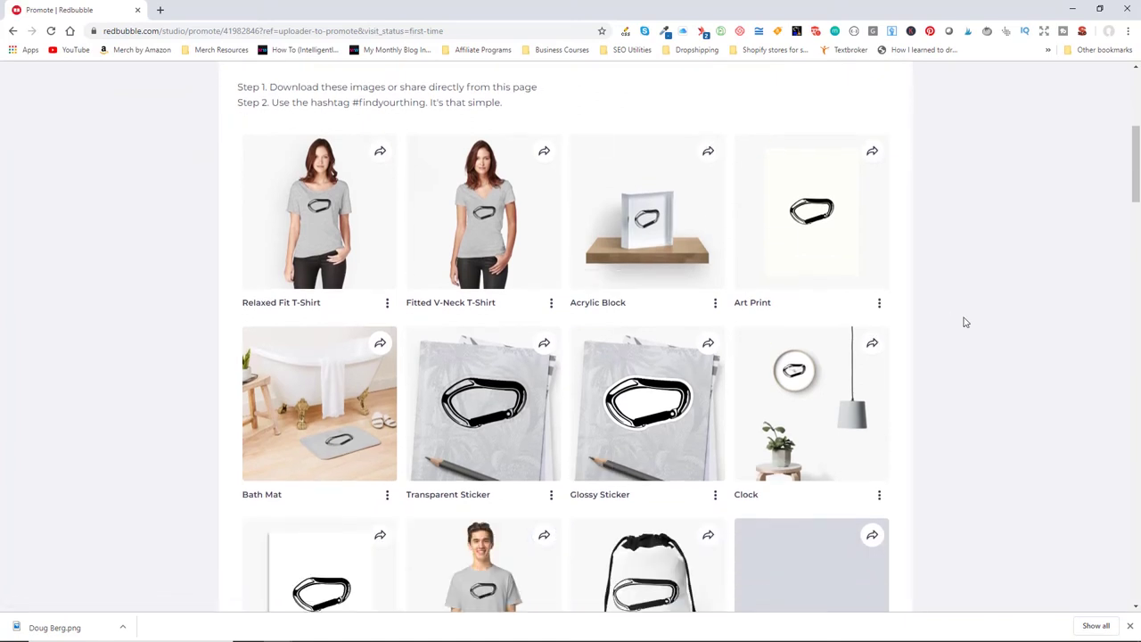
Examine how the carabiner design looks on every product image of the promotion page, from T-shirts down to socks
scroll(829, 316, down, 1)
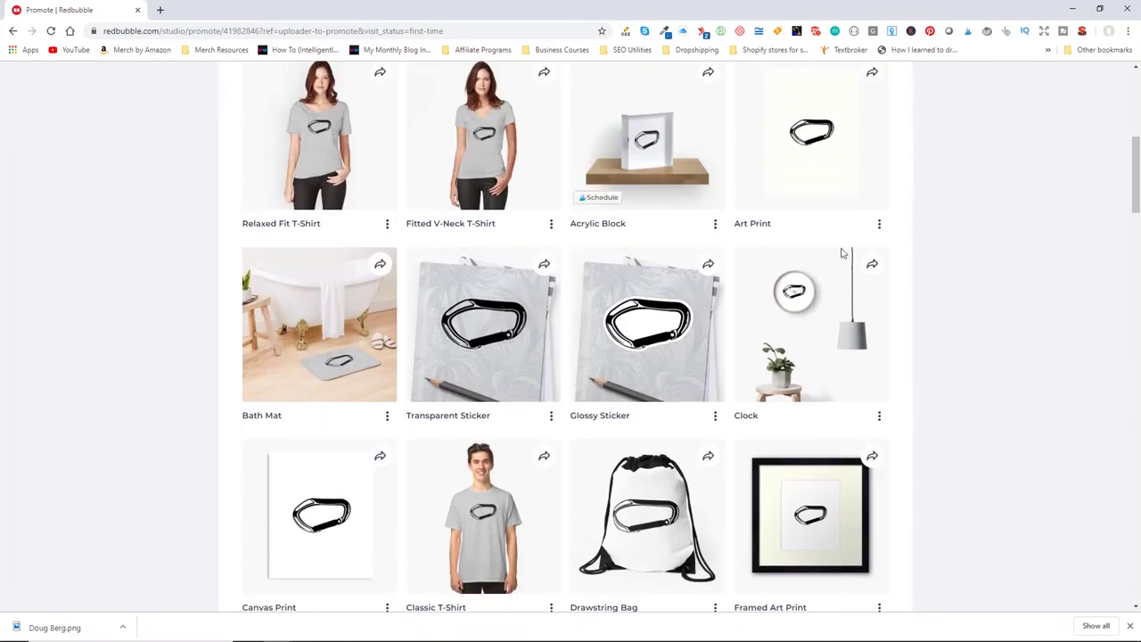
scroll(955, 362, up, 1)
scroll(890, 435, down, 3)
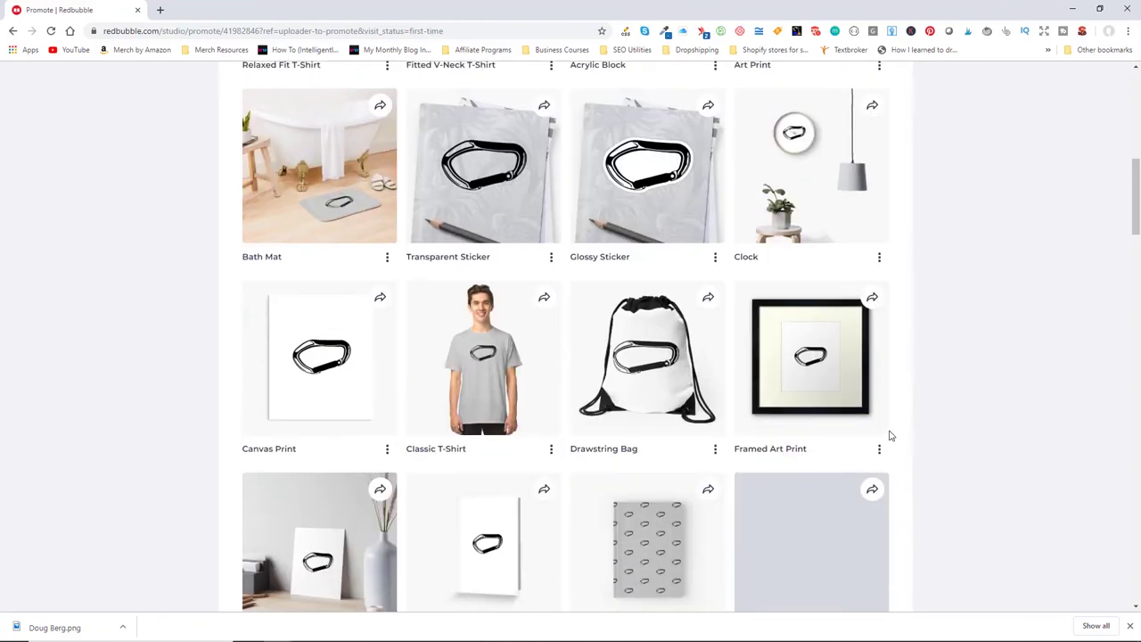
scroll(680, 451, down, 3)
scroll(800, 454, down, 4)
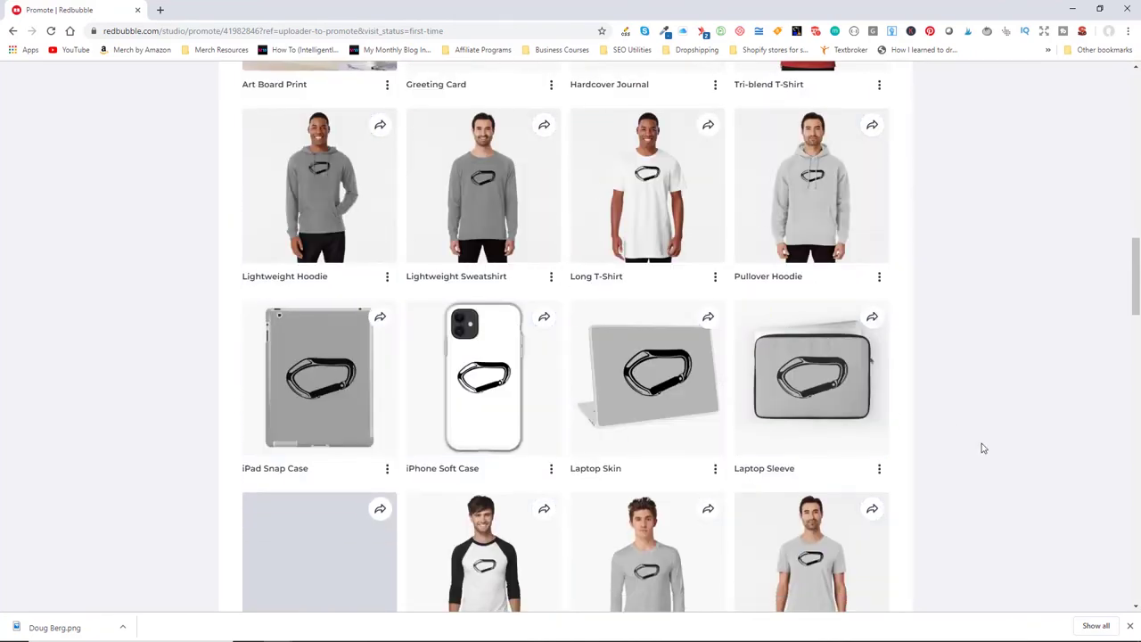
scroll(971, 450, down, 3)
scroll(885, 442, down, 1)
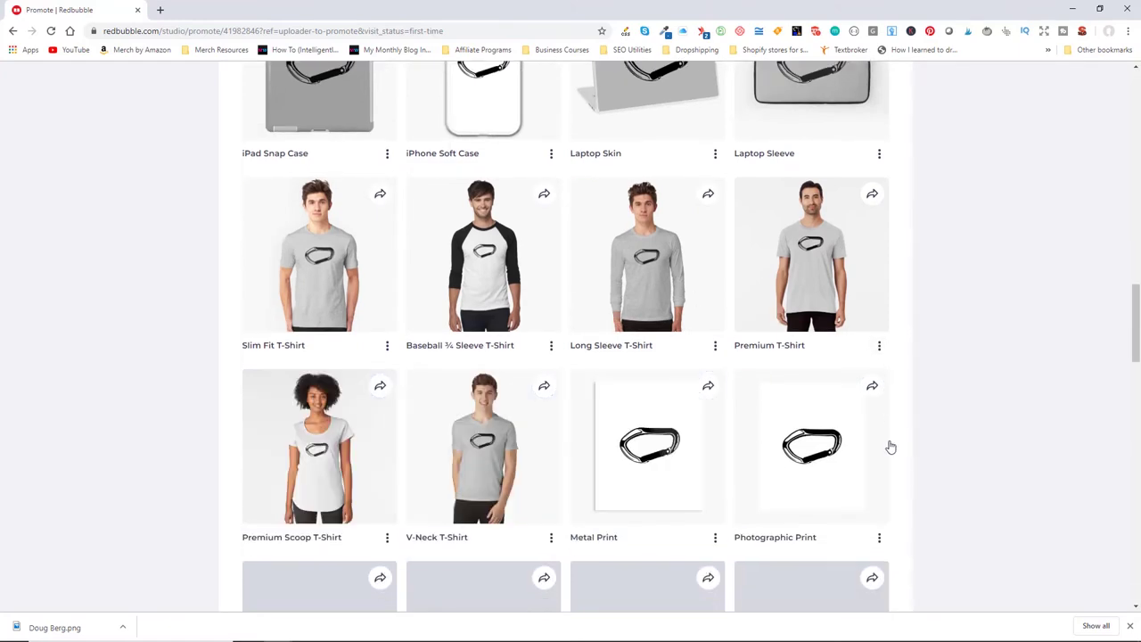
scroll(889, 447, down, 5)
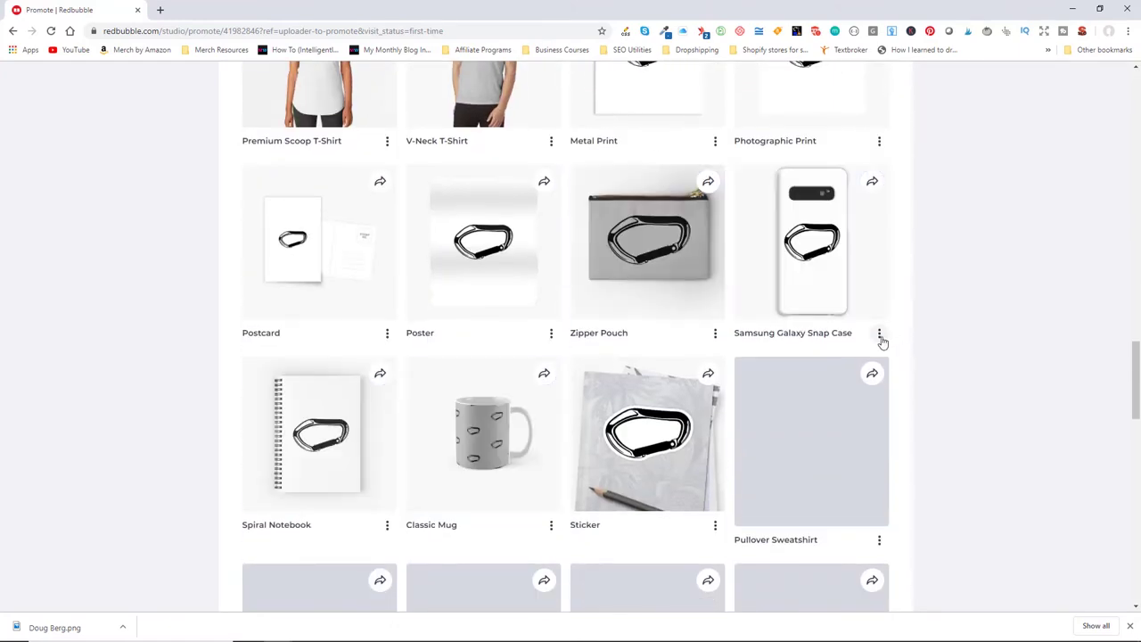
scroll(881, 341, down, 2)
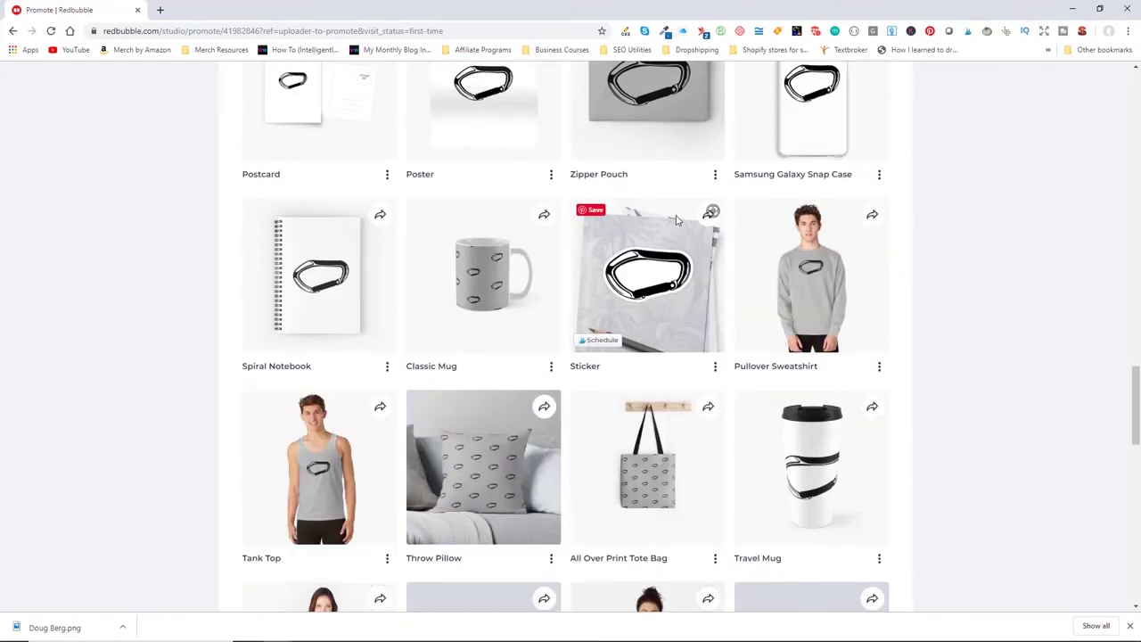
scroll(899, 436, down, 2)
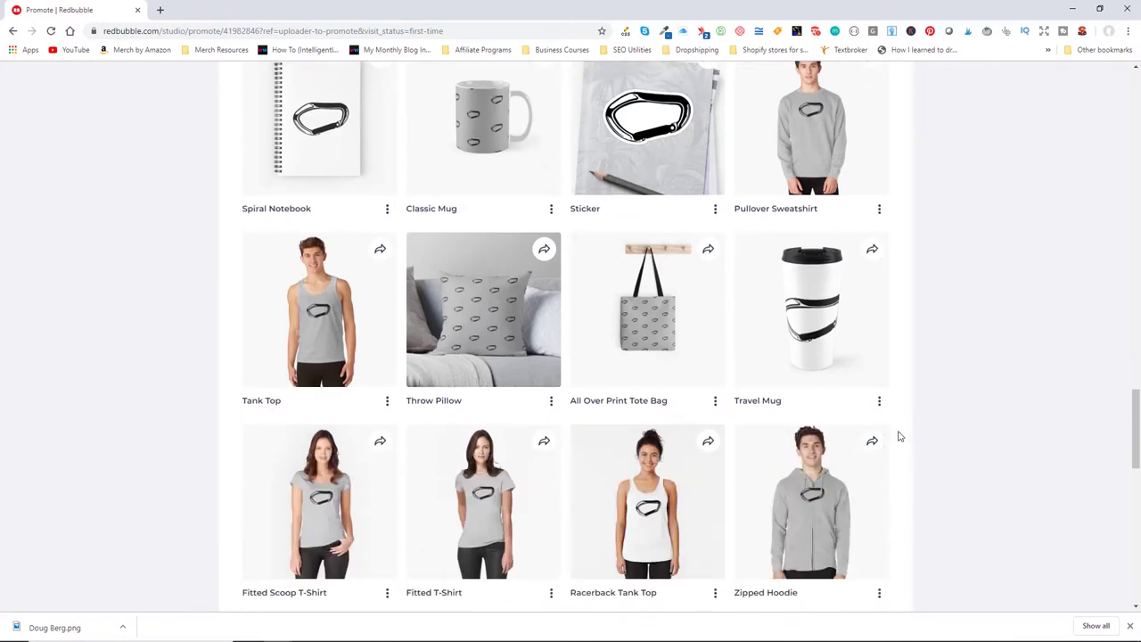
scroll(876, 394, down, 2)
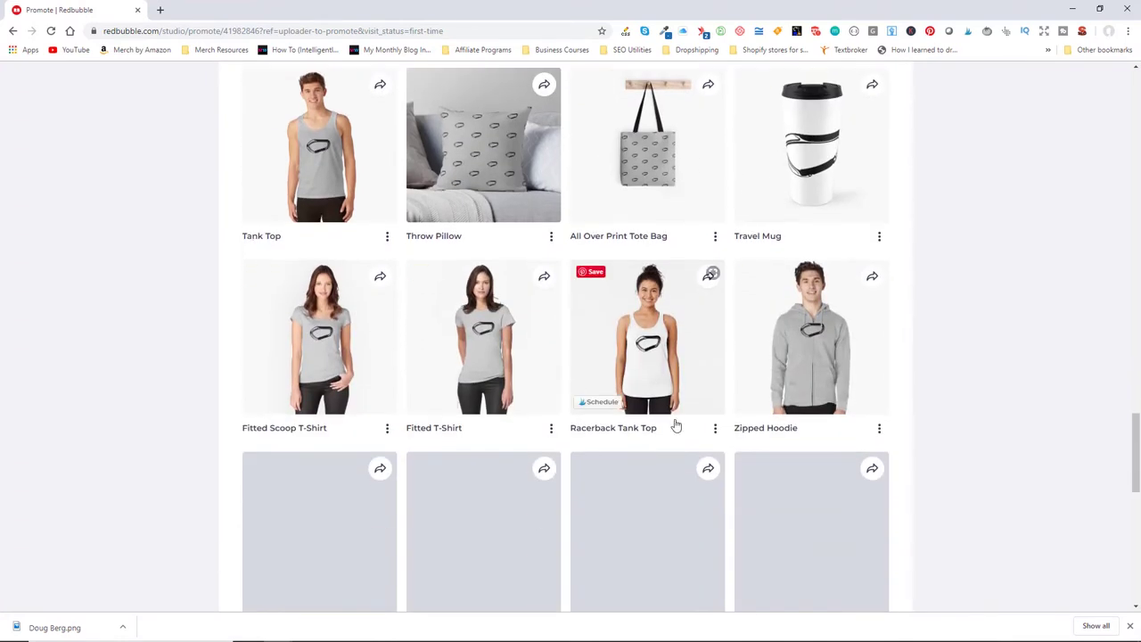
scroll(675, 426, down, 2)
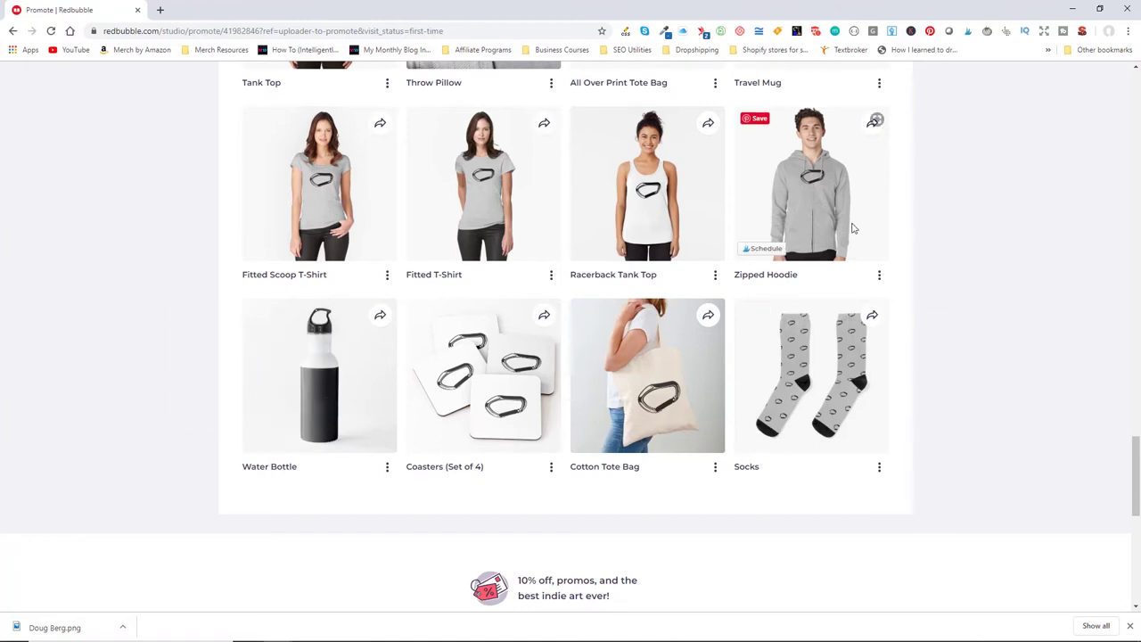
Show the download, link and product page options for the Zipped Hoodie image
click(879, 274)
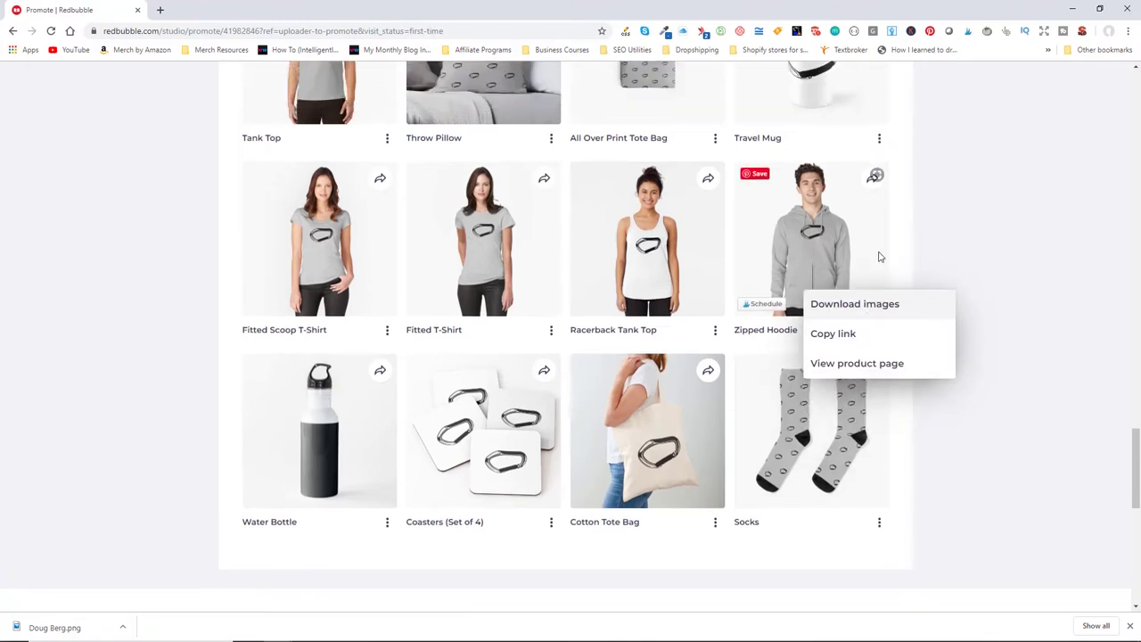
scroll(792, 434, up, 3)
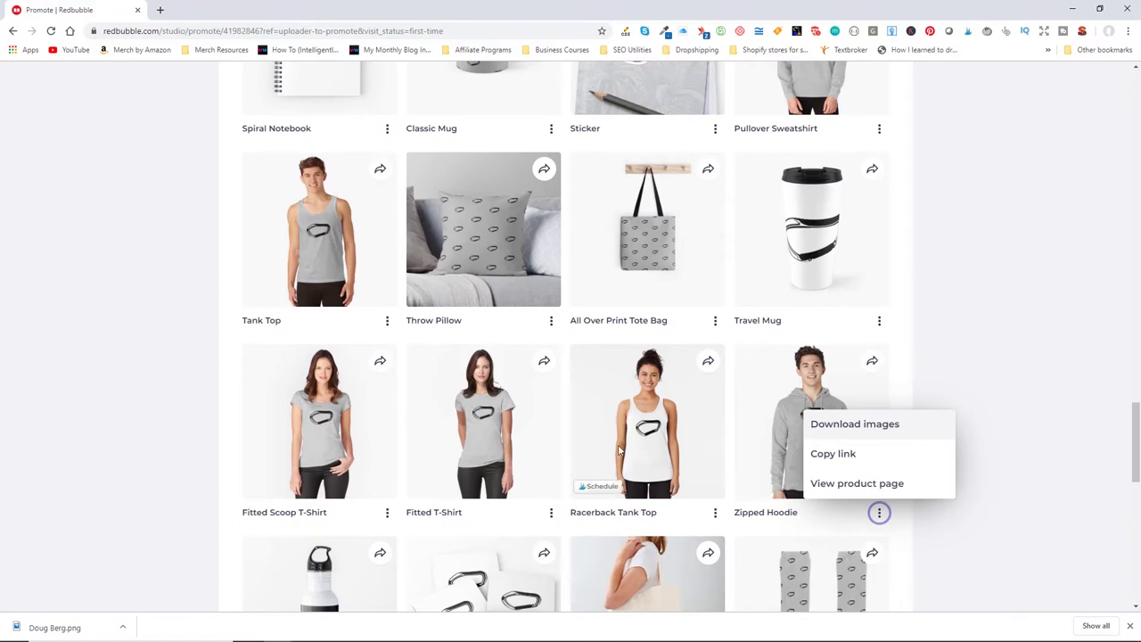
scroll(577, 385, up, 3)
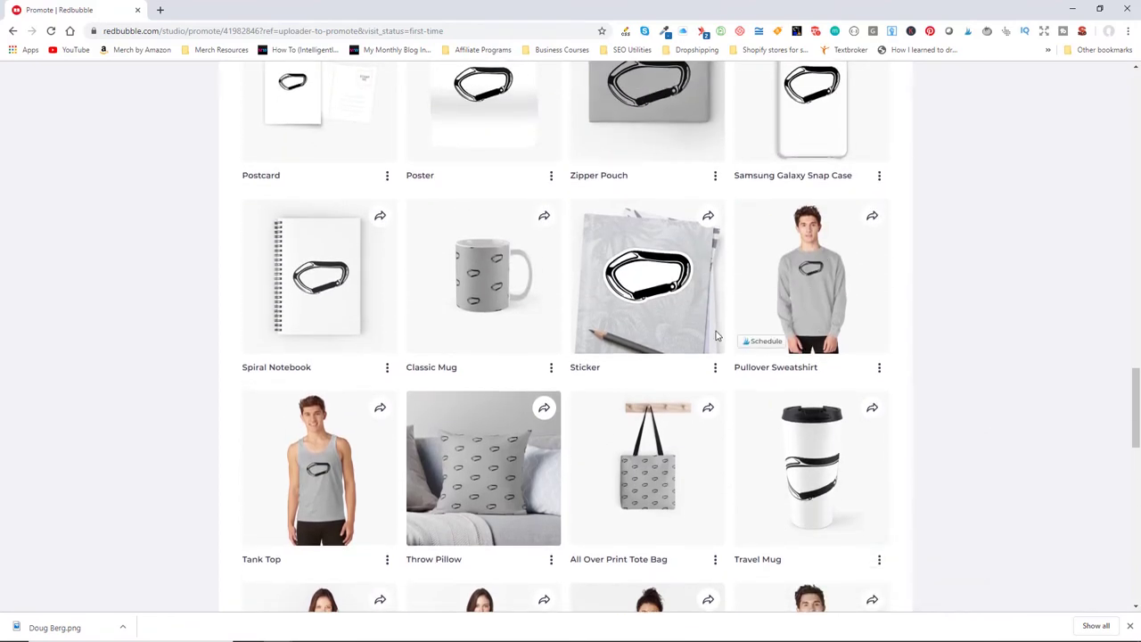
Reopen the published carabiner work for editing and bring up the Standard Print Clothing settings
scroll(708, 401, up, 20)
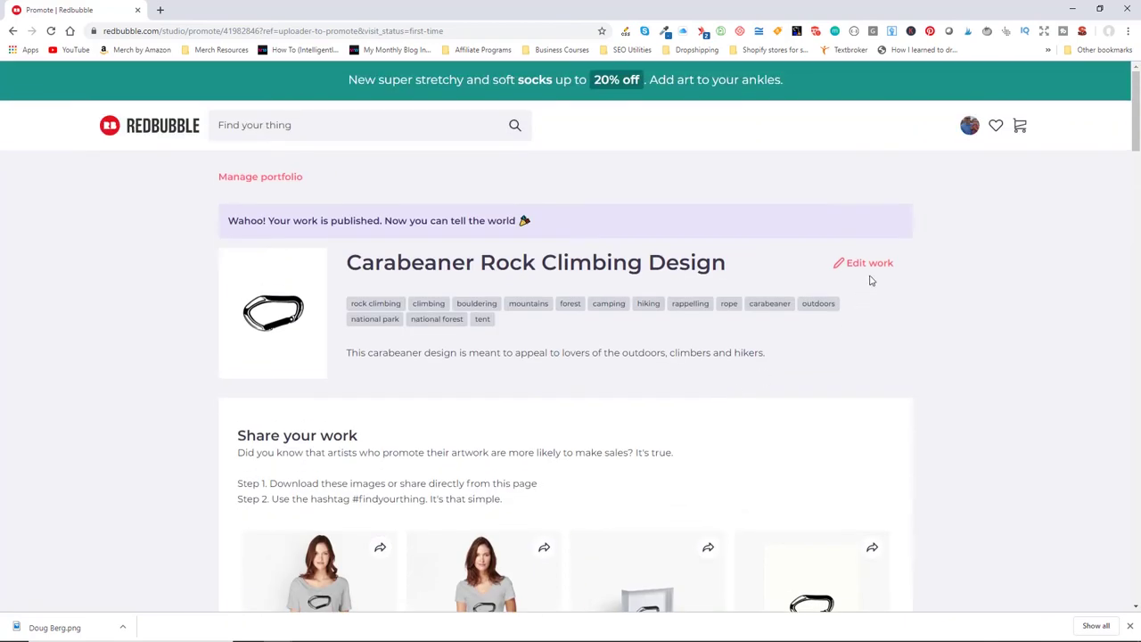
click(863, 265)
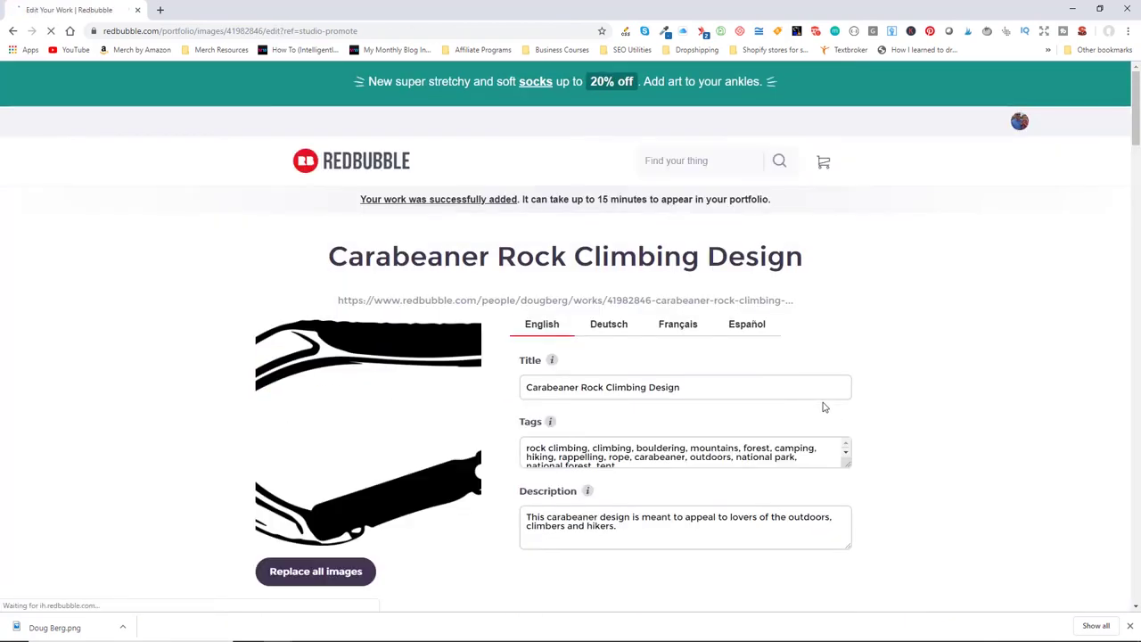
scroll(188, 435, down, 3)
scroll(188, 435, down, 3)
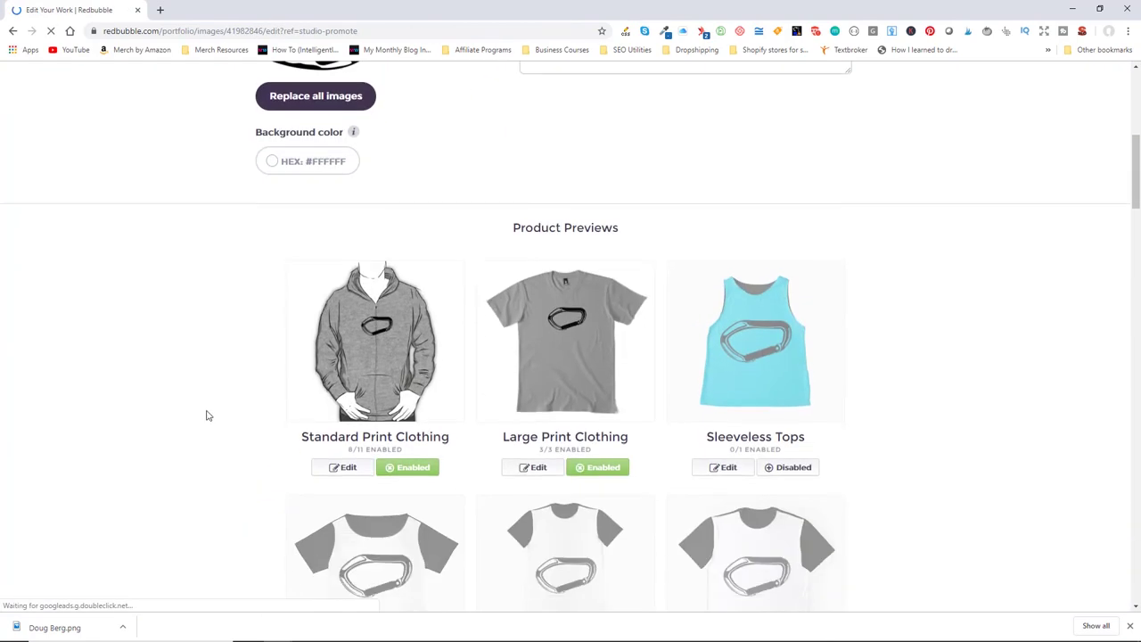
click(391, 348)
scroll(634, 498, down, 2)
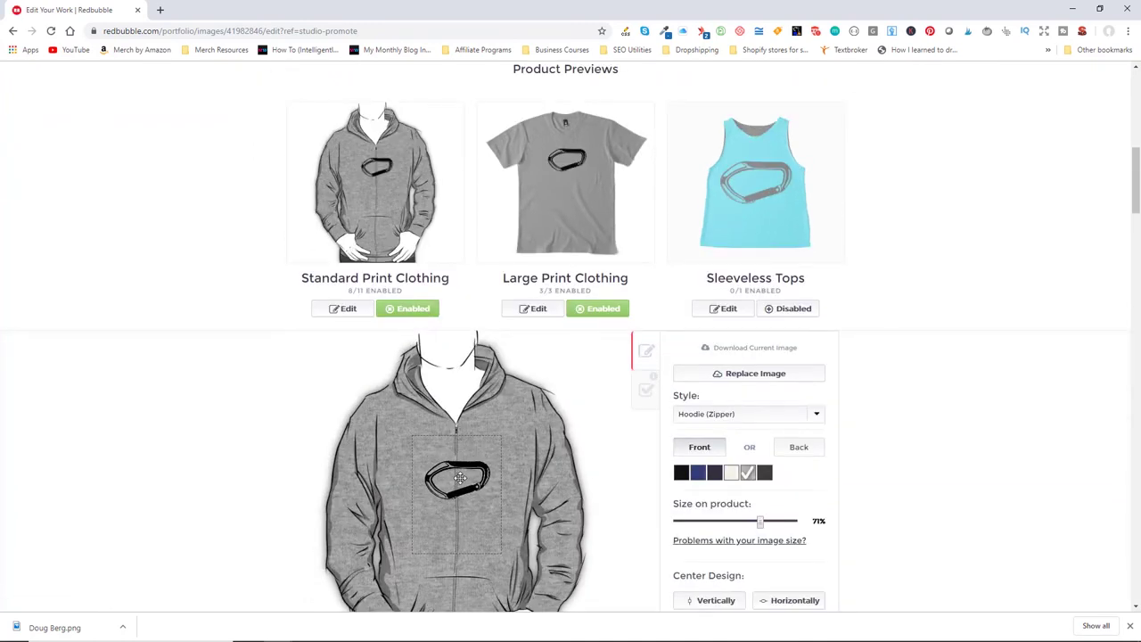
Center the design horizontally on the front of the zipper hoodie and apply the changes to Standard Print Clothing
scroll(625, 432, down, 2)
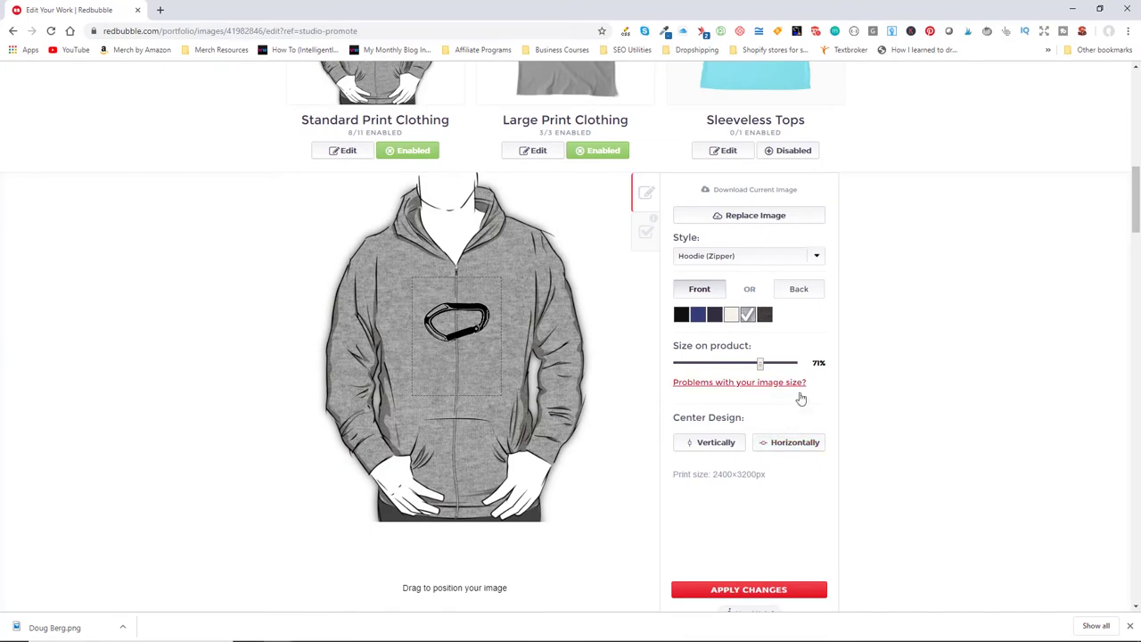
click(774, 445)
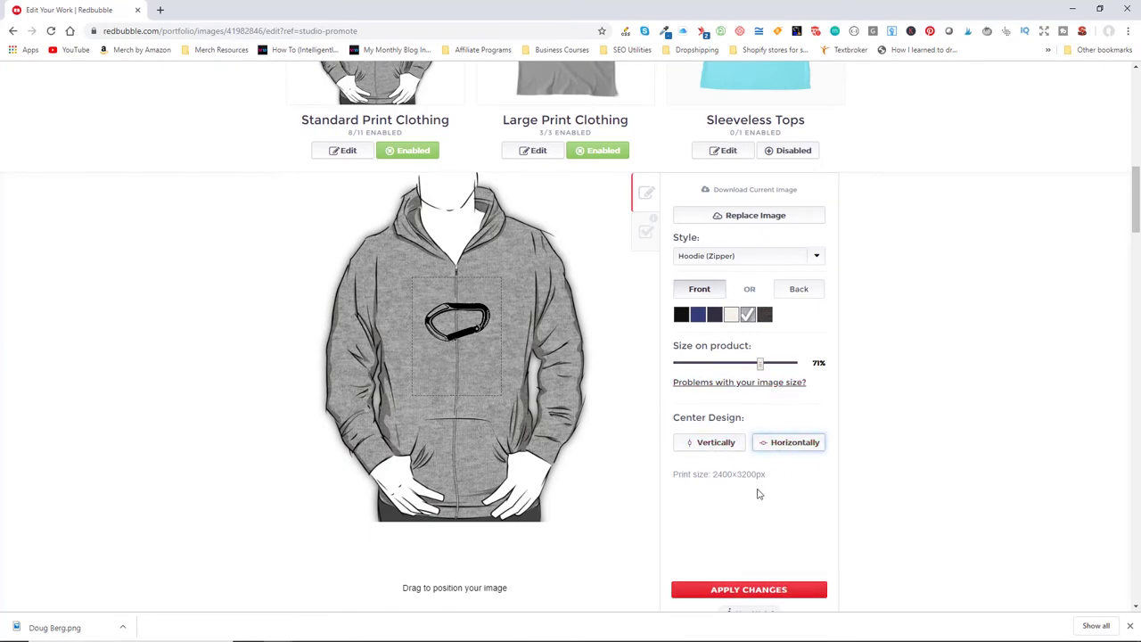
click(744, 590)
Check the remaining product previews, media and visibility settings and save the edited work
scroll(640, 448, down, 20)
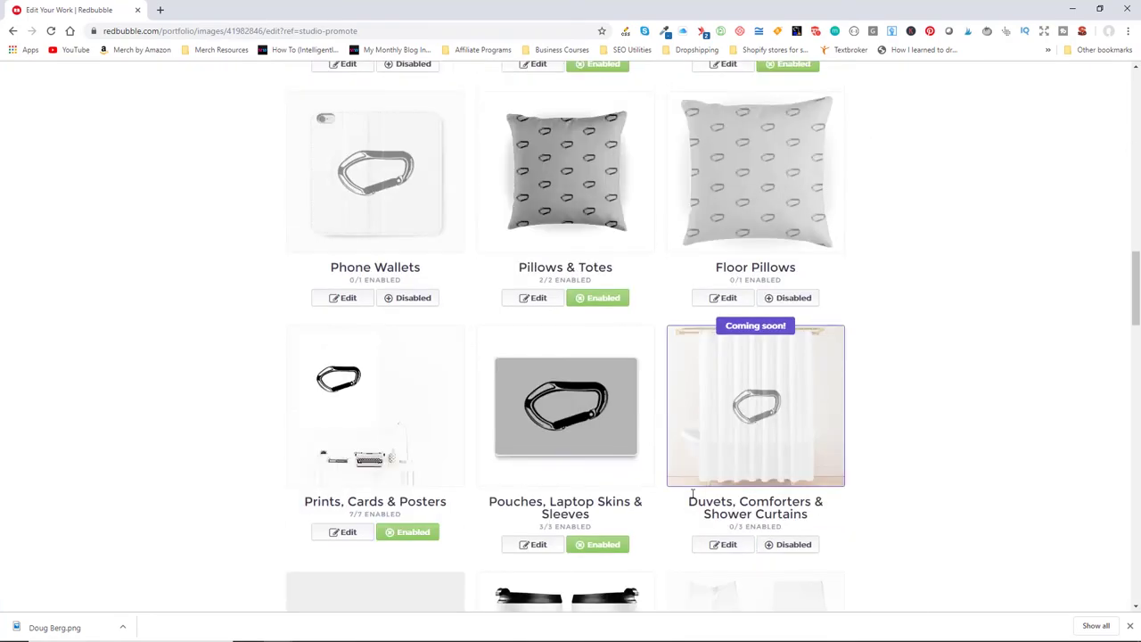
scroll(286, 386, up, 2)
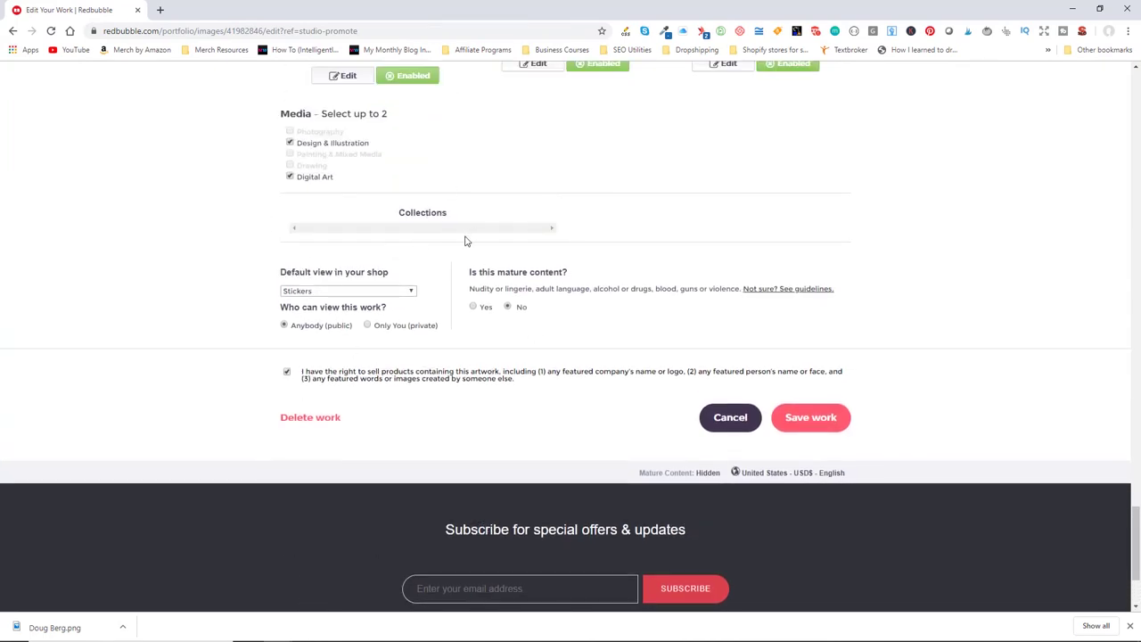
click(810, 418)
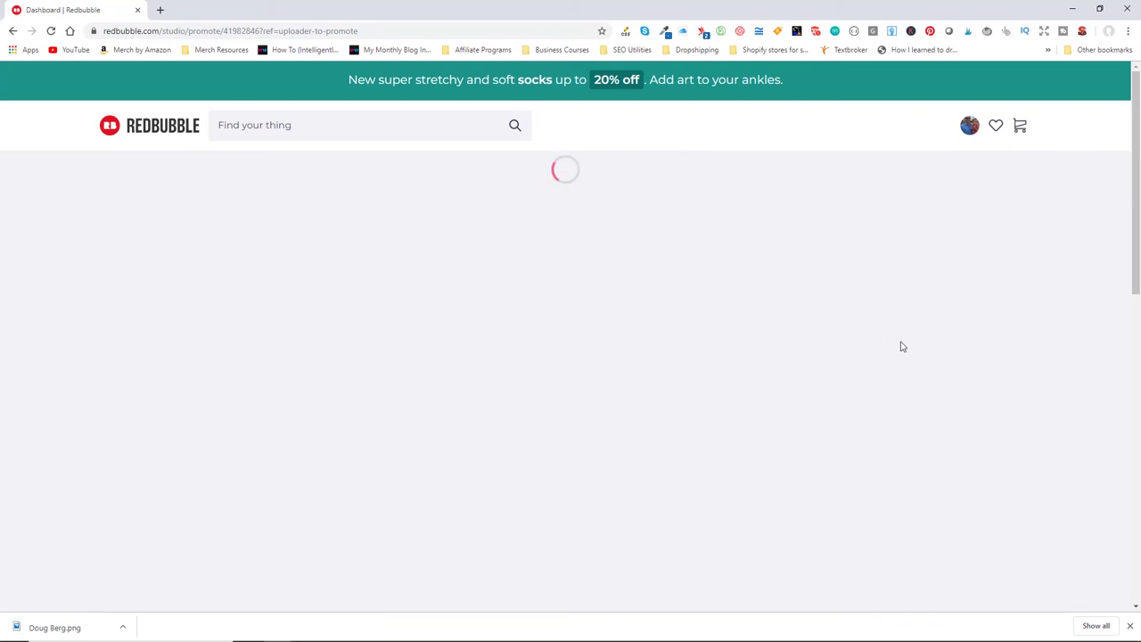
Review the design's placement on the apparel, cases, bags, mugs and home products of the re-saved work's promotion page
scroll(930, 383, down, 6)
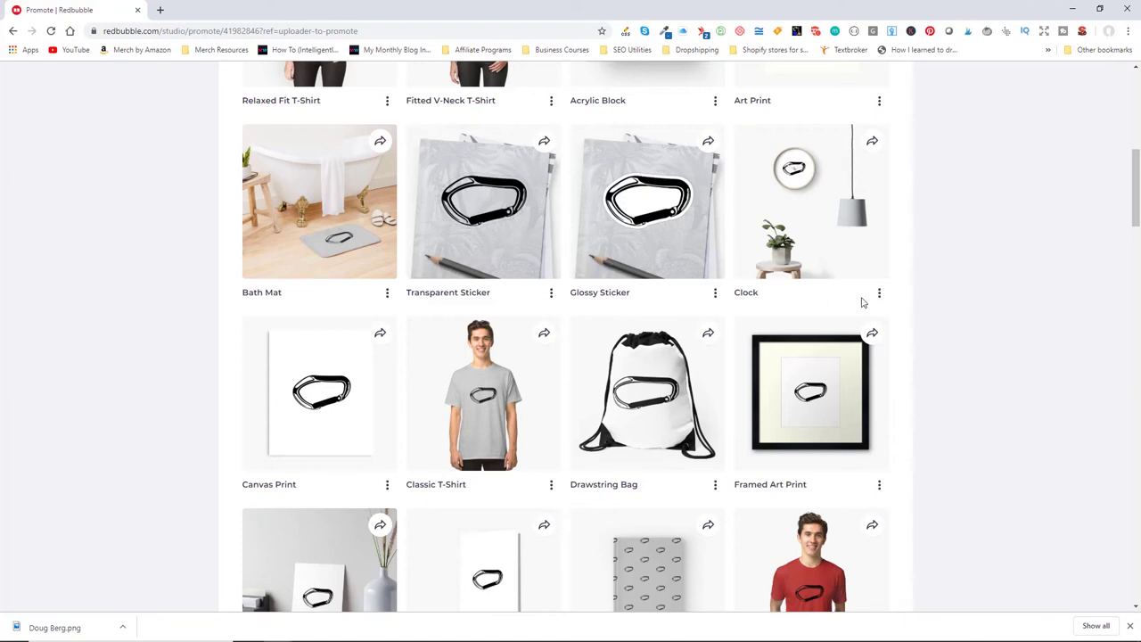
scroll(943, 301, down, 1)
scroll(926, 285, down, 3)
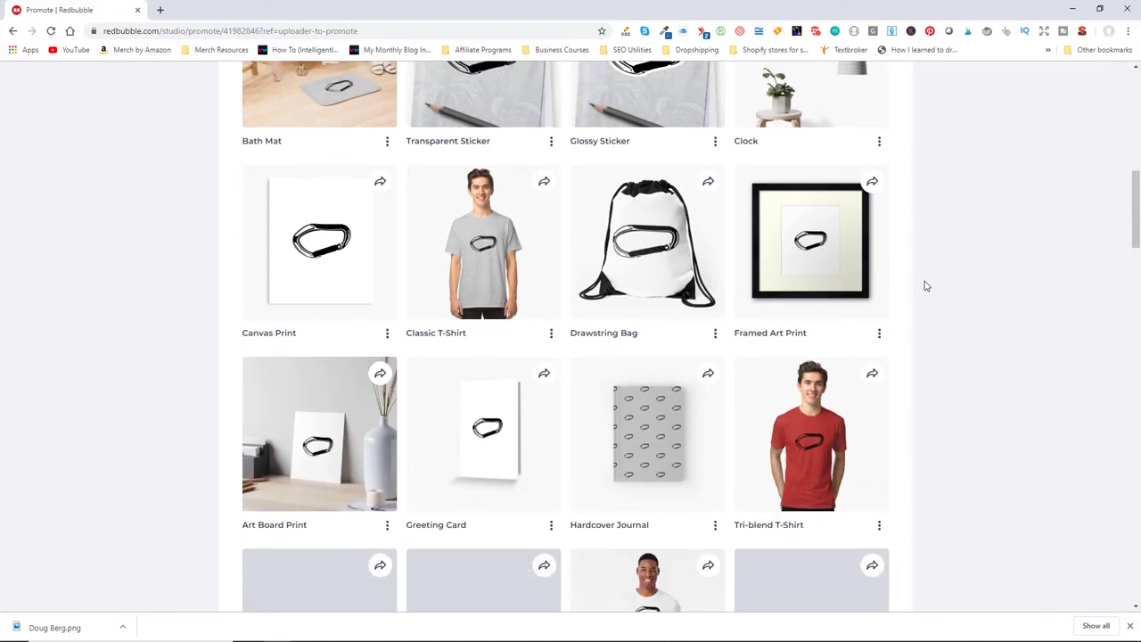
scroll(811, 258, up, 3)
scroll(624, 257, down, 2)
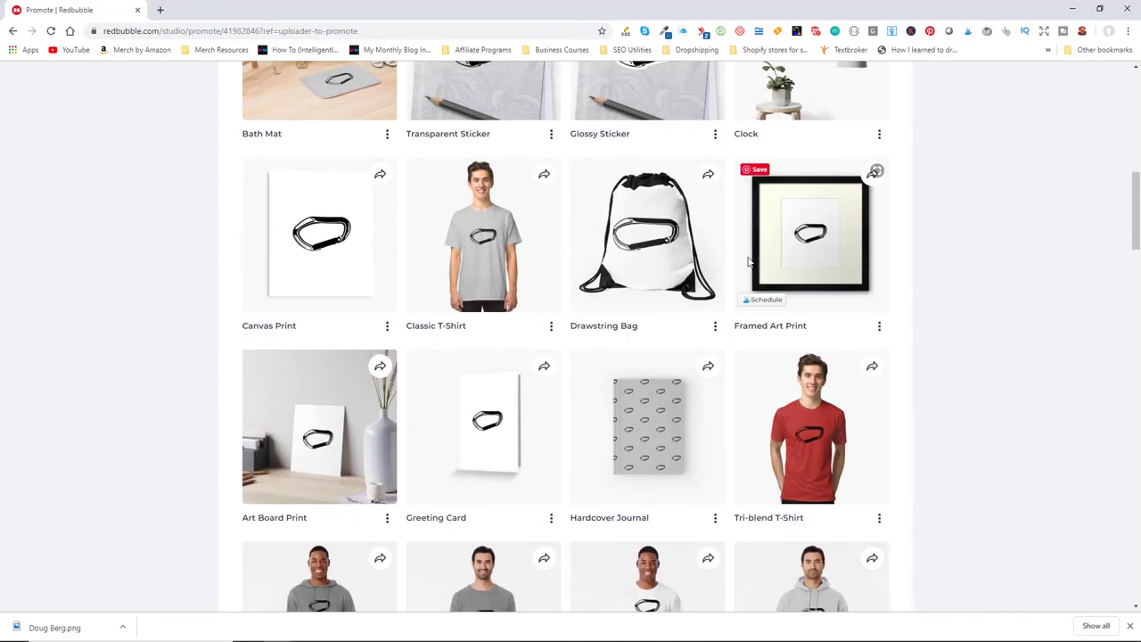
scroll(677, 265, down, 2)
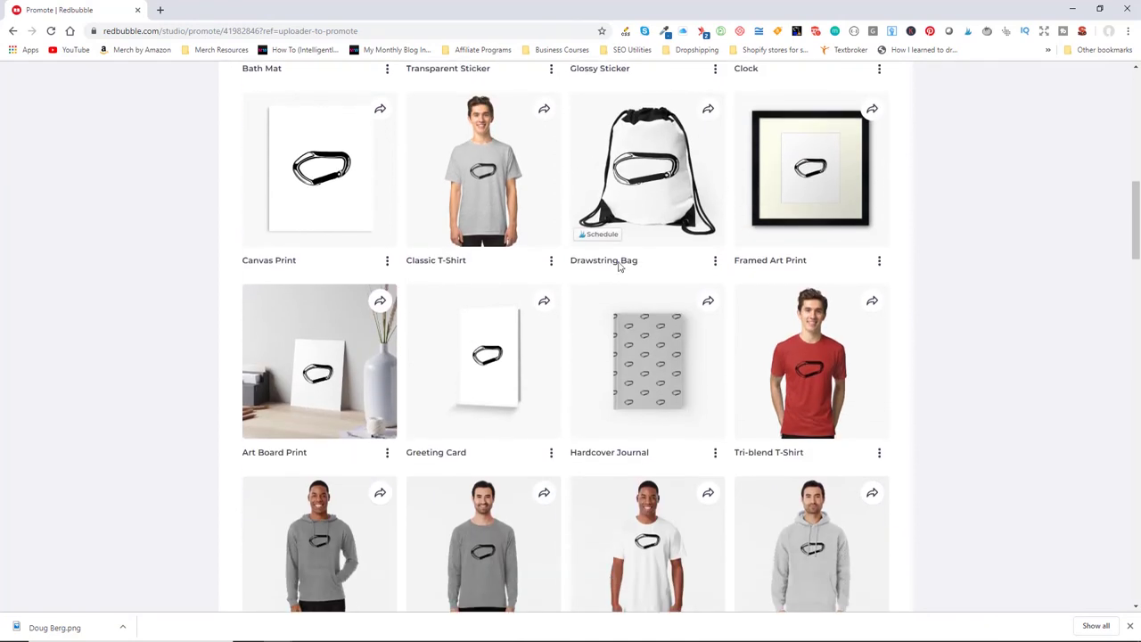
scroll(785, 144, up, 1)
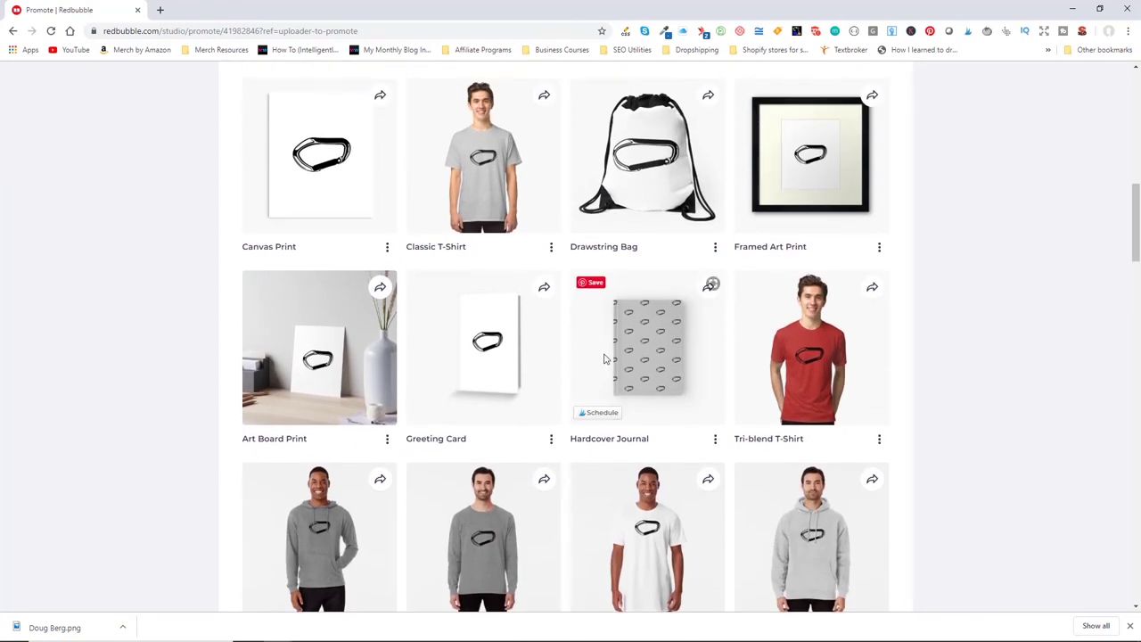
scroll(756, 402, down, 3)
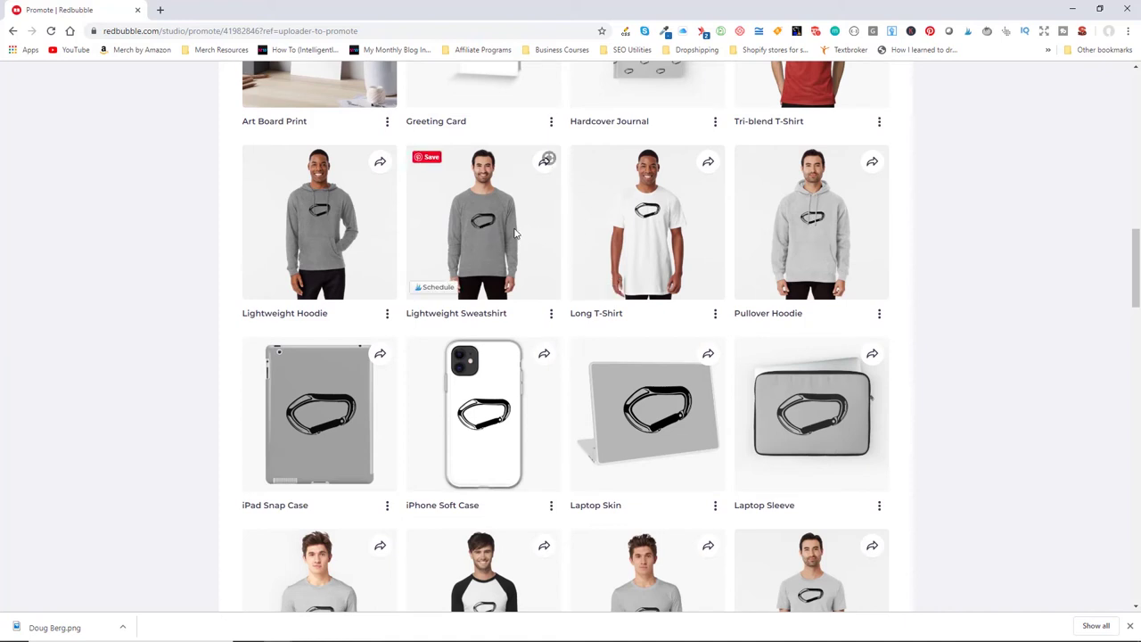
scroll(960, 440, down, 3)
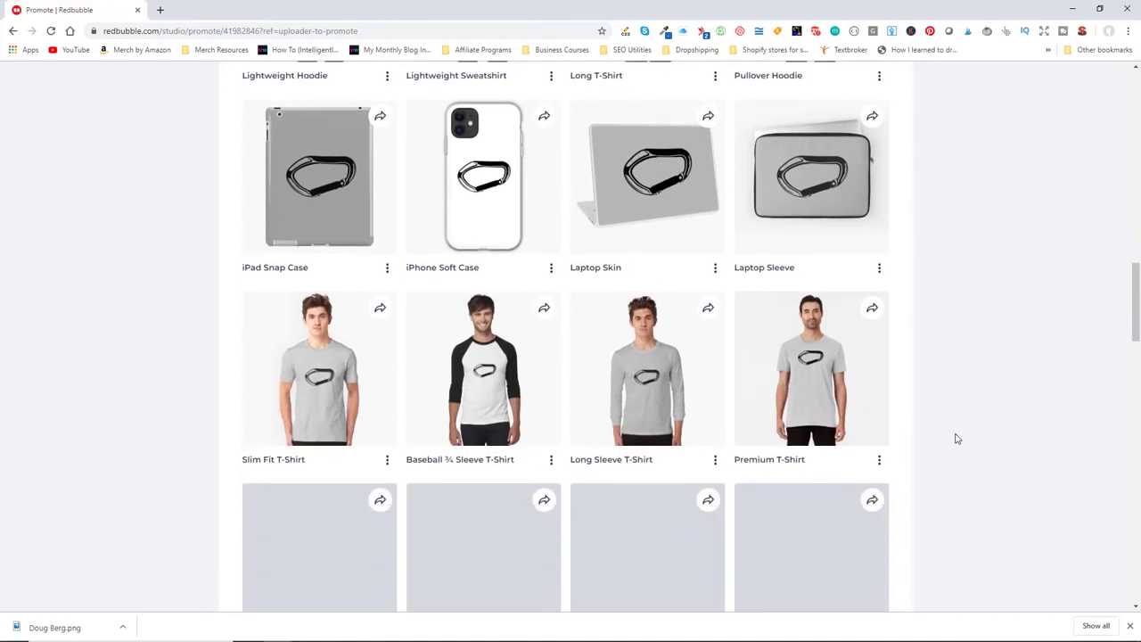
scroll(947, 463, down, 1)
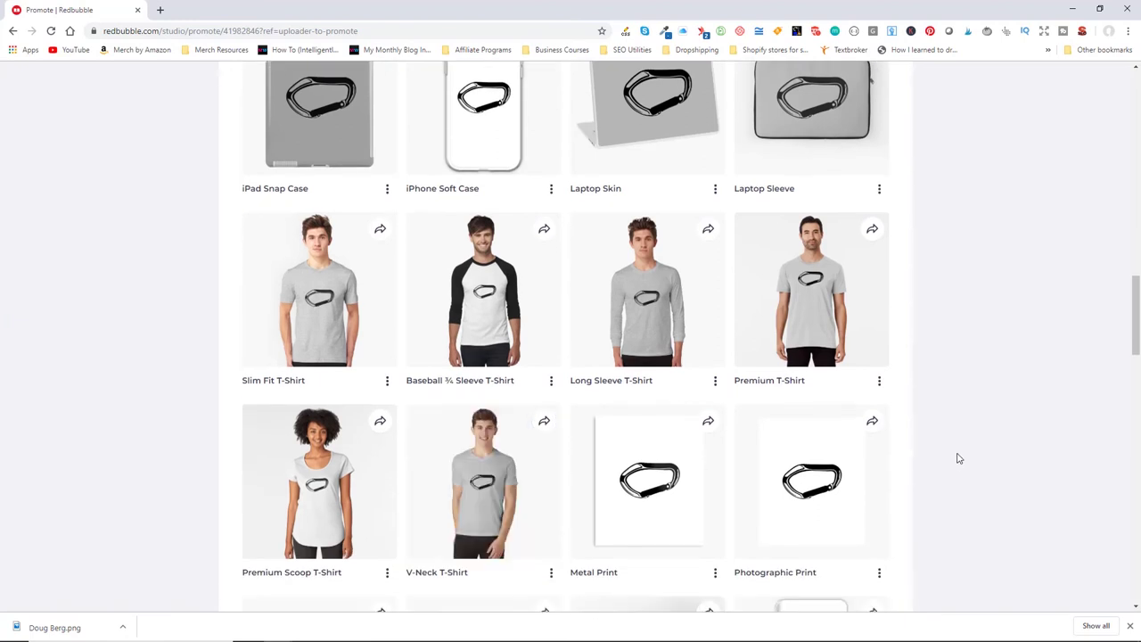
scroll(912, 541, down, 4)
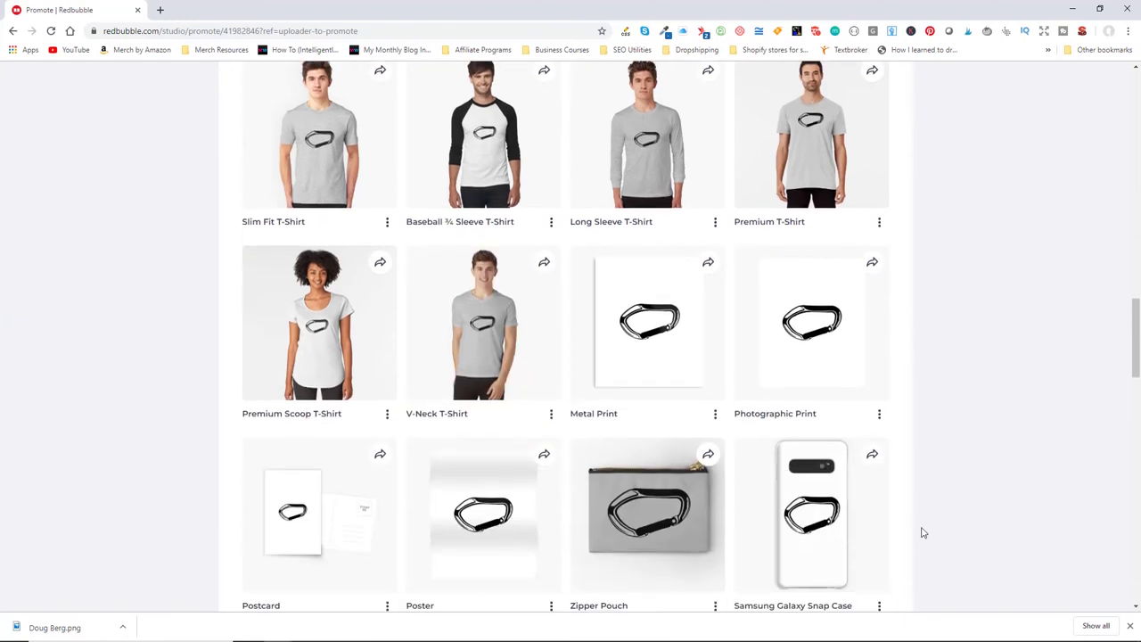
scroll(869, 481, down, 2)
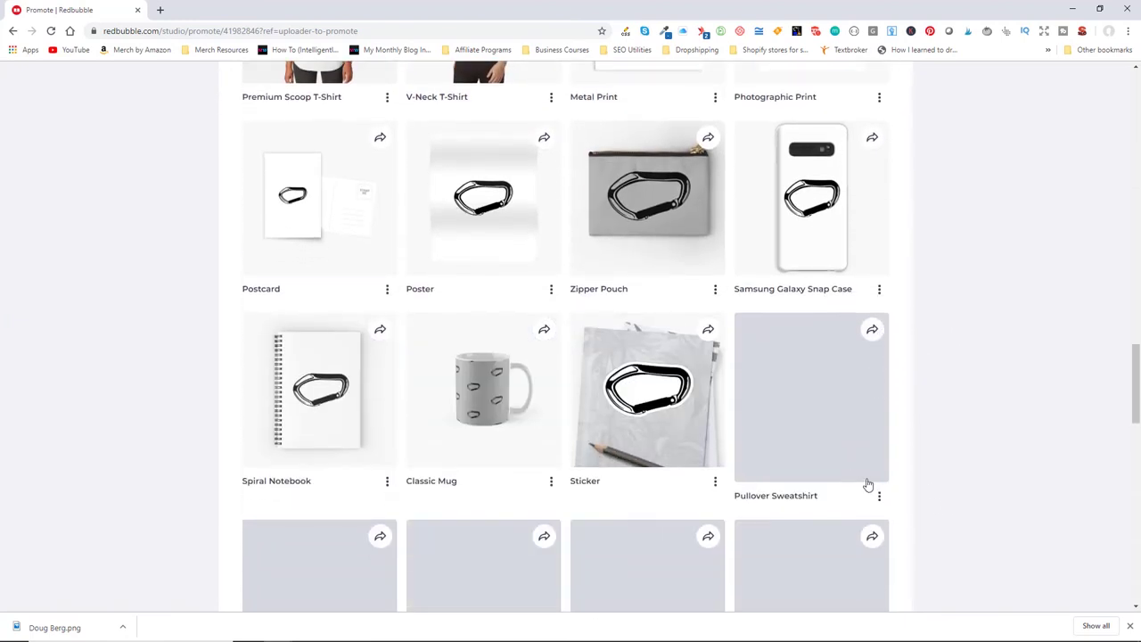
scroll(533, 441, down, 2)
scroll(533, 441, down, 2)
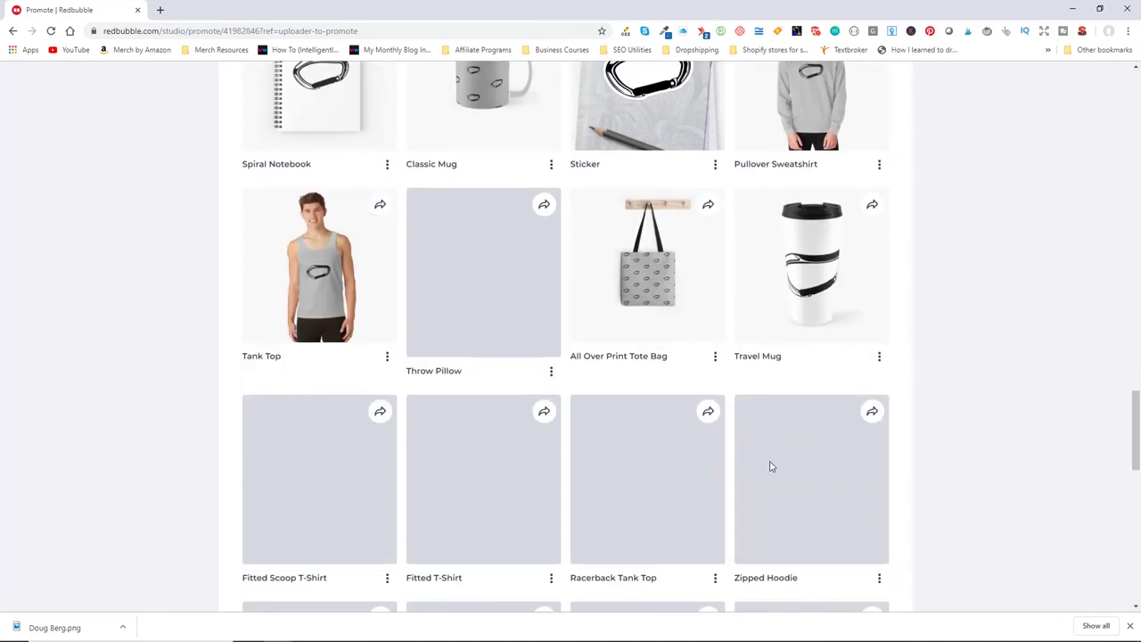
scroll(891, 414, down, 2)
scroll(891, 415, up, 2)
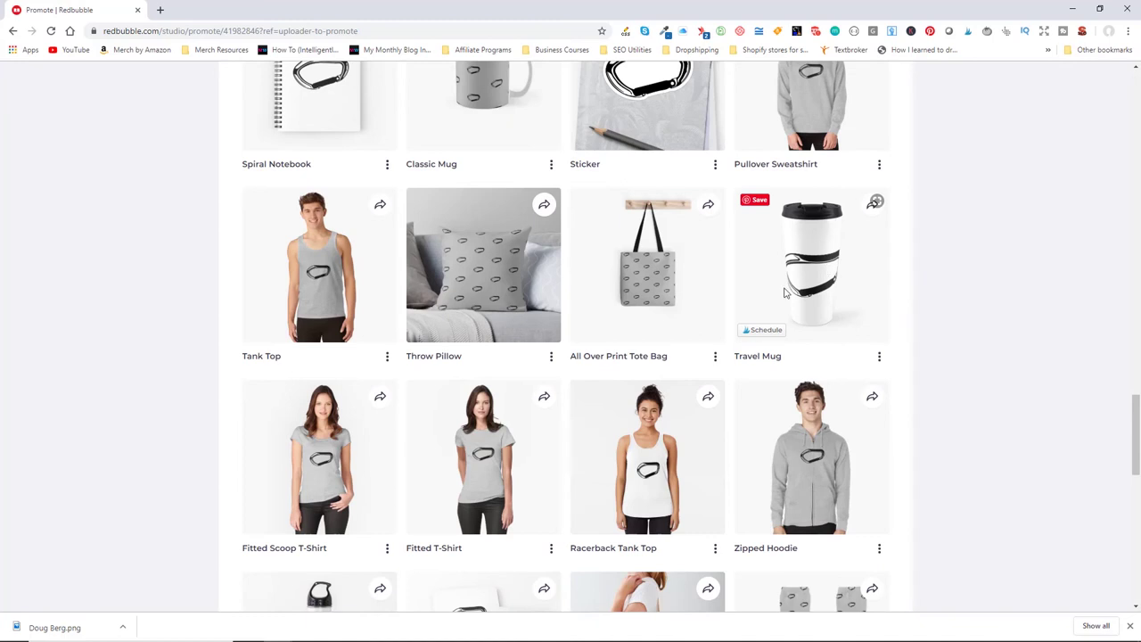
scroll(873, 234, down, 2)
scroll(601, 428, down, 3)
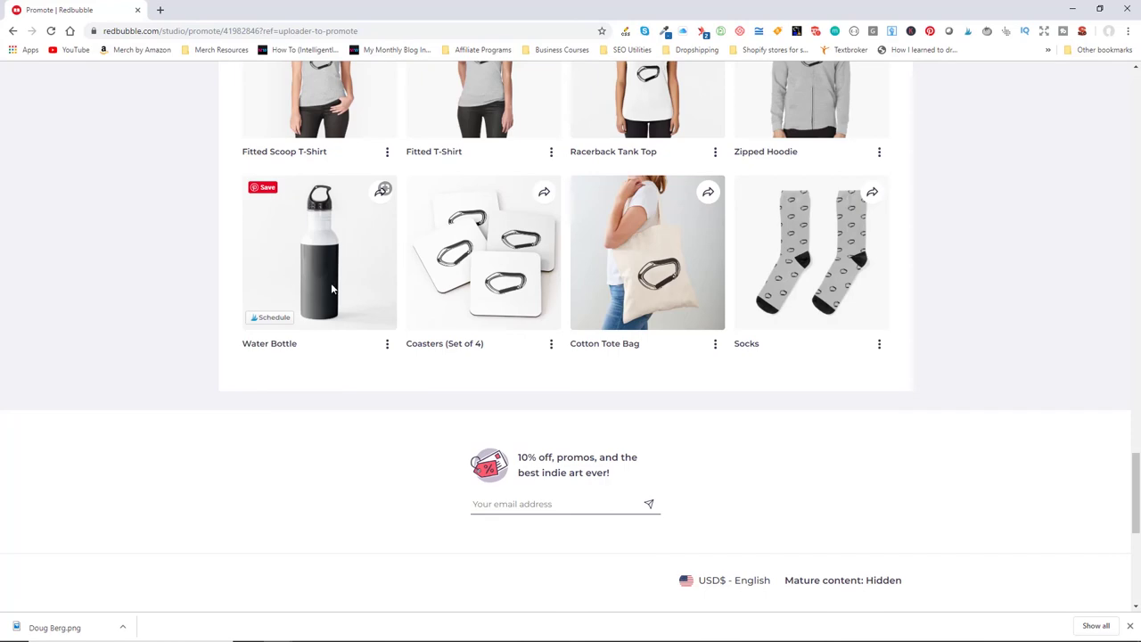
scroll(438, 486, up, 10)
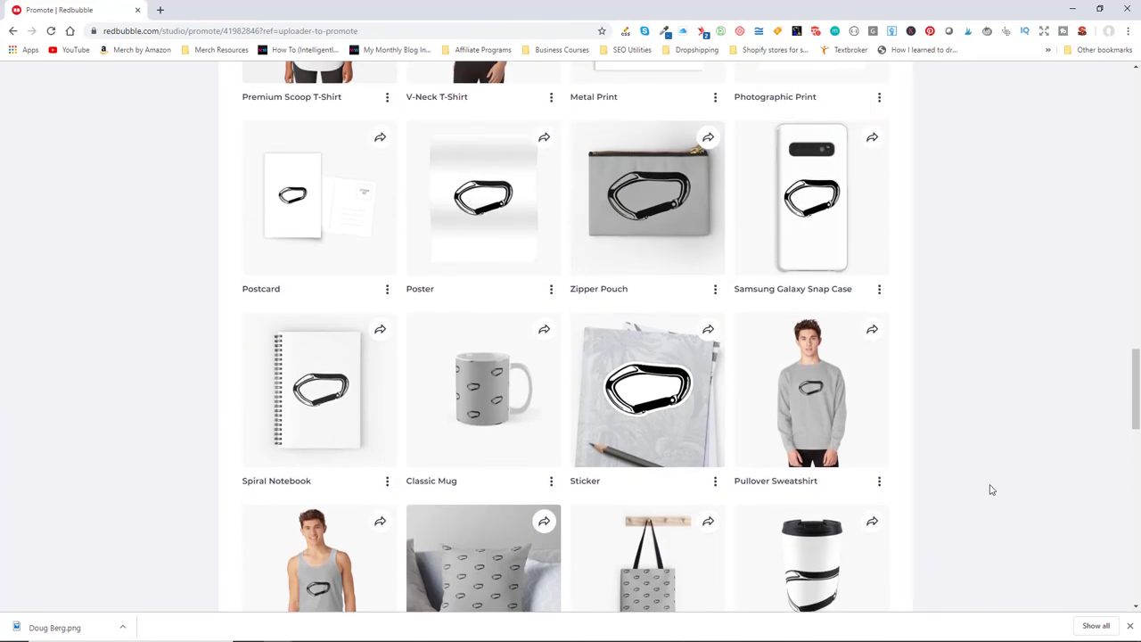
Open the artist's public profile from the account options and view its recently added works
scroll(1027, 470, up, 15)
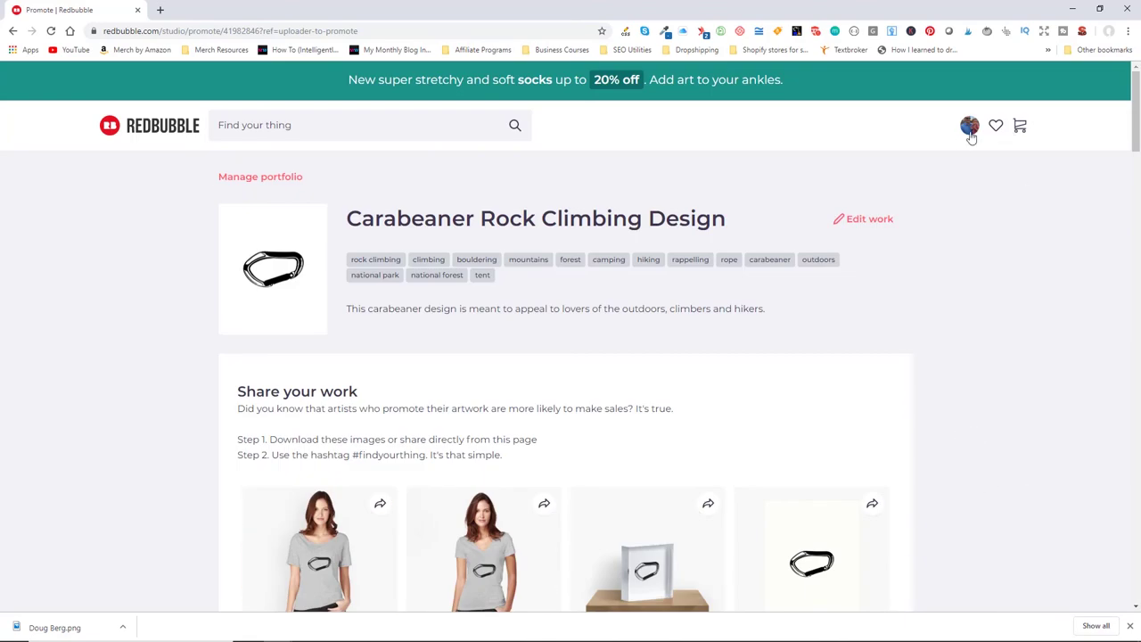
click(968, 131)
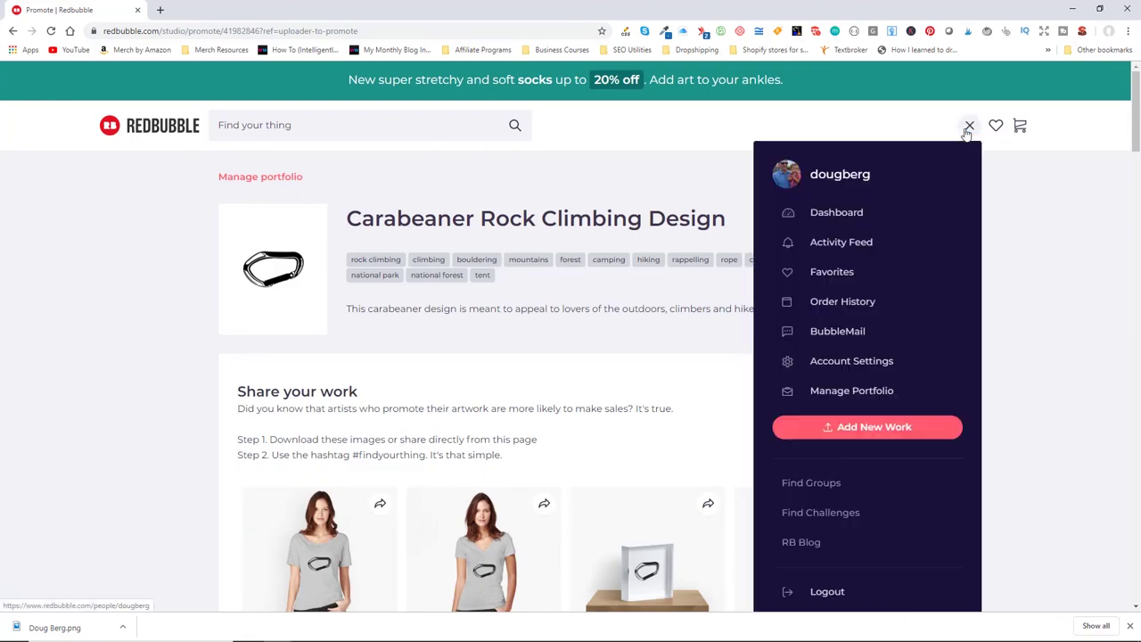
click(844, 176)
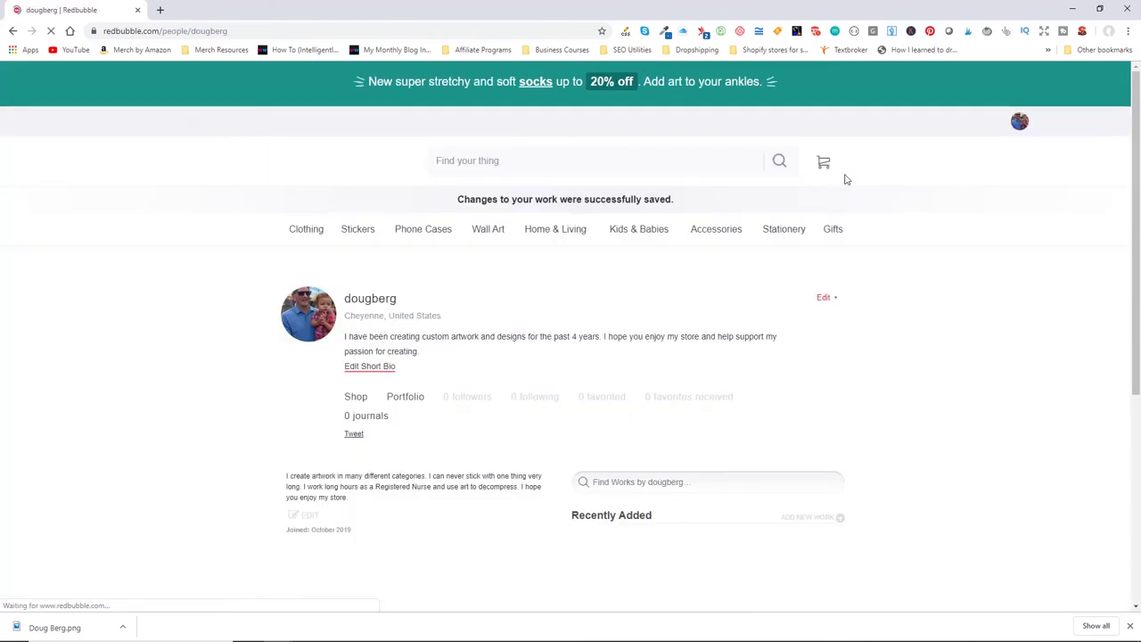
scroll(231, 290, down, 3)
scroll(214, 301, down, 2)
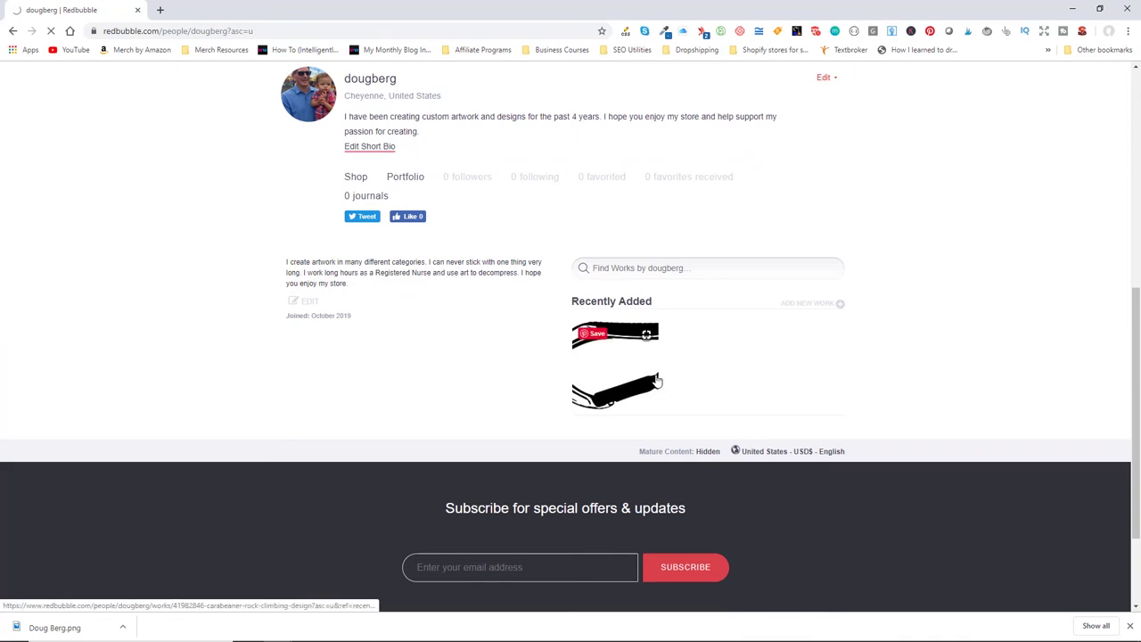
Open the recently added carabiner work and examine its sticker product page, including the preview images and purchase options
click(657, 390)
scroll(405, 342, down, 2)
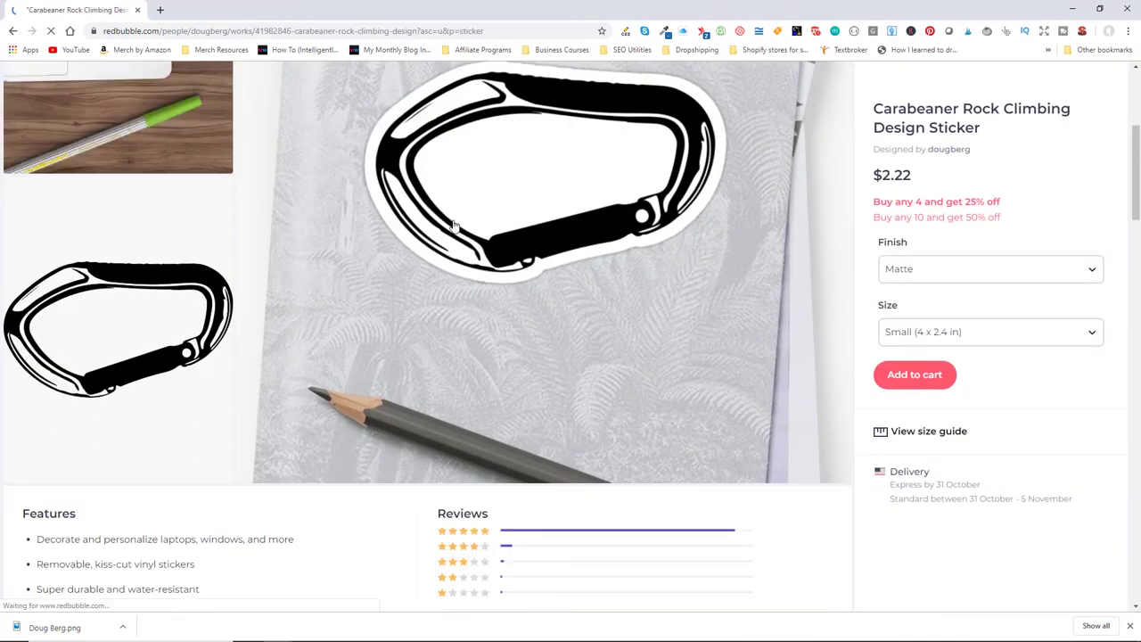
scroll(555, 293, up, 2)
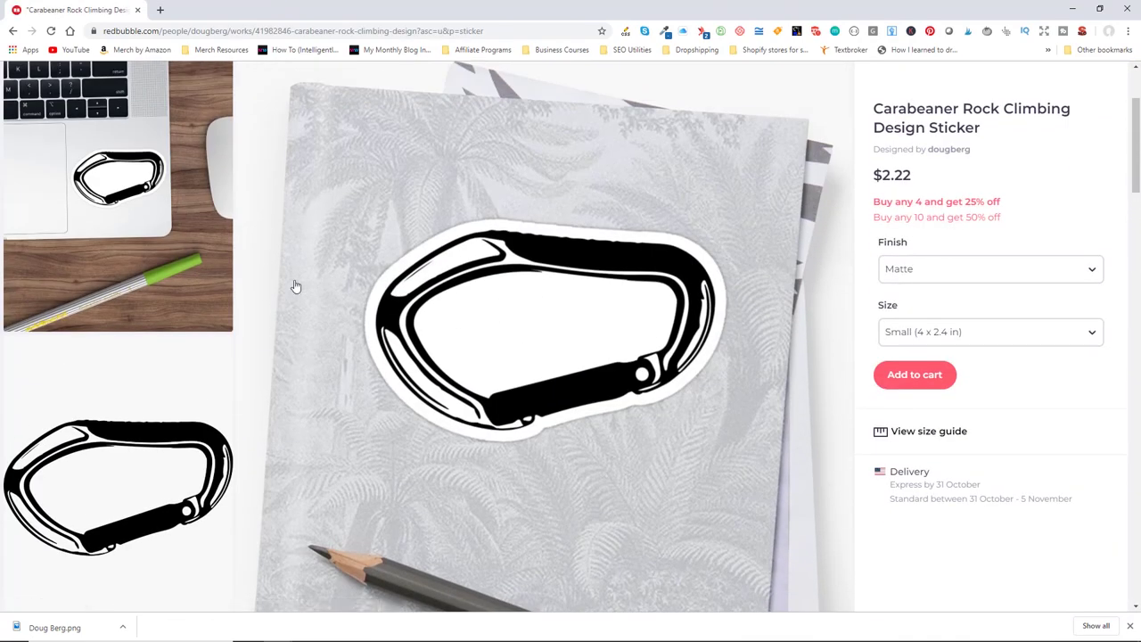
scroll(252, 331, up, 2)
scroll(118, 356, down, 3)
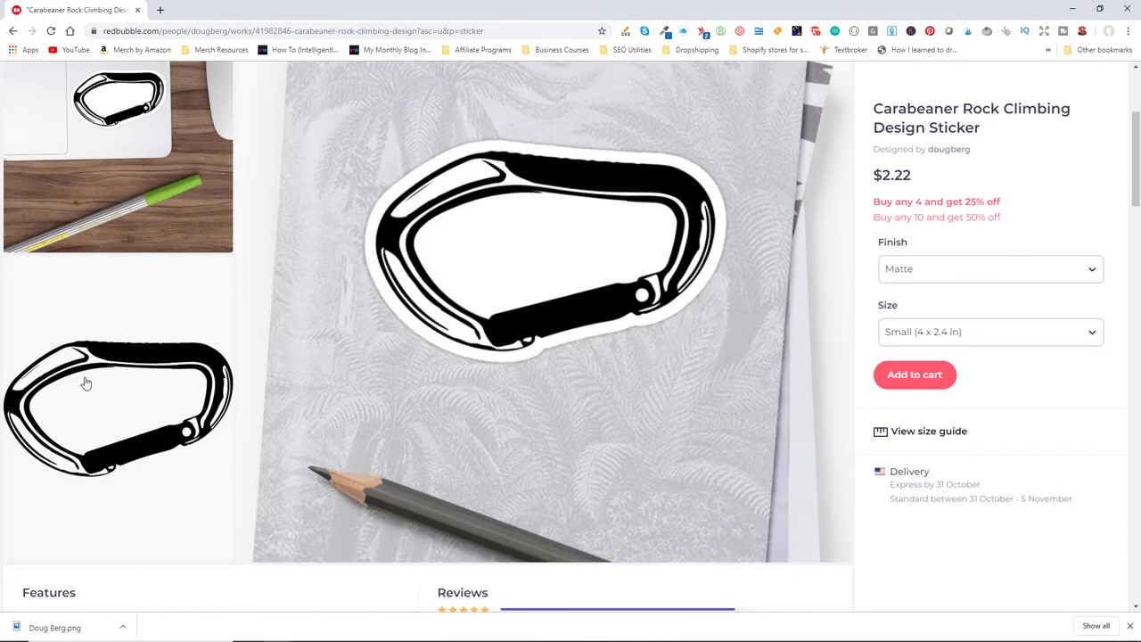
scroll(84, 381, up, 3)
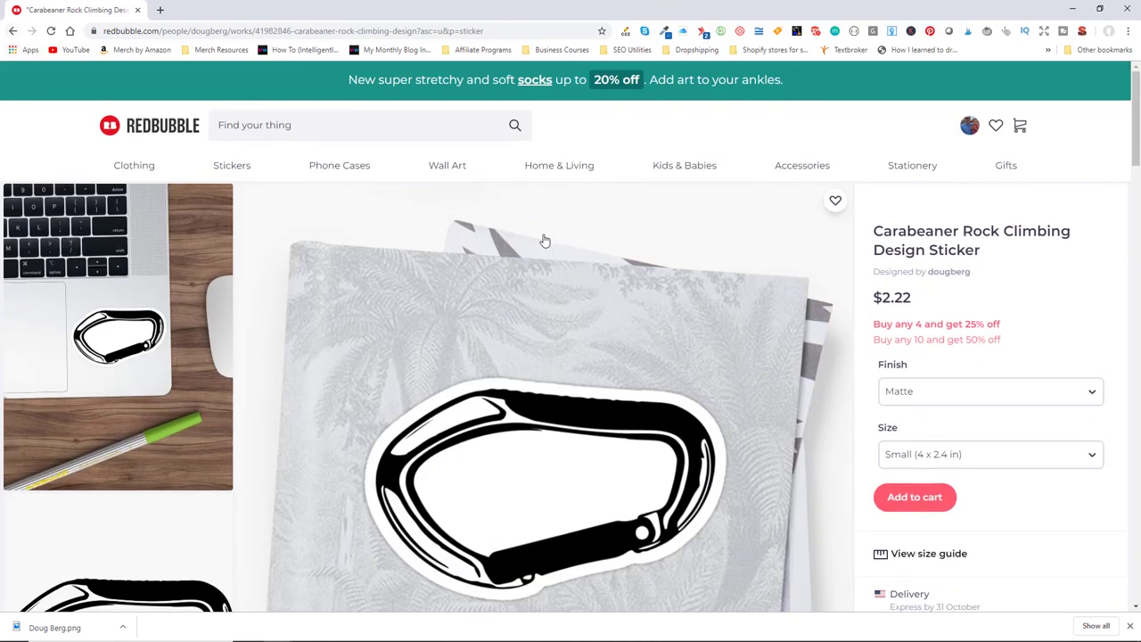
scroll(698, 369, down, 2)
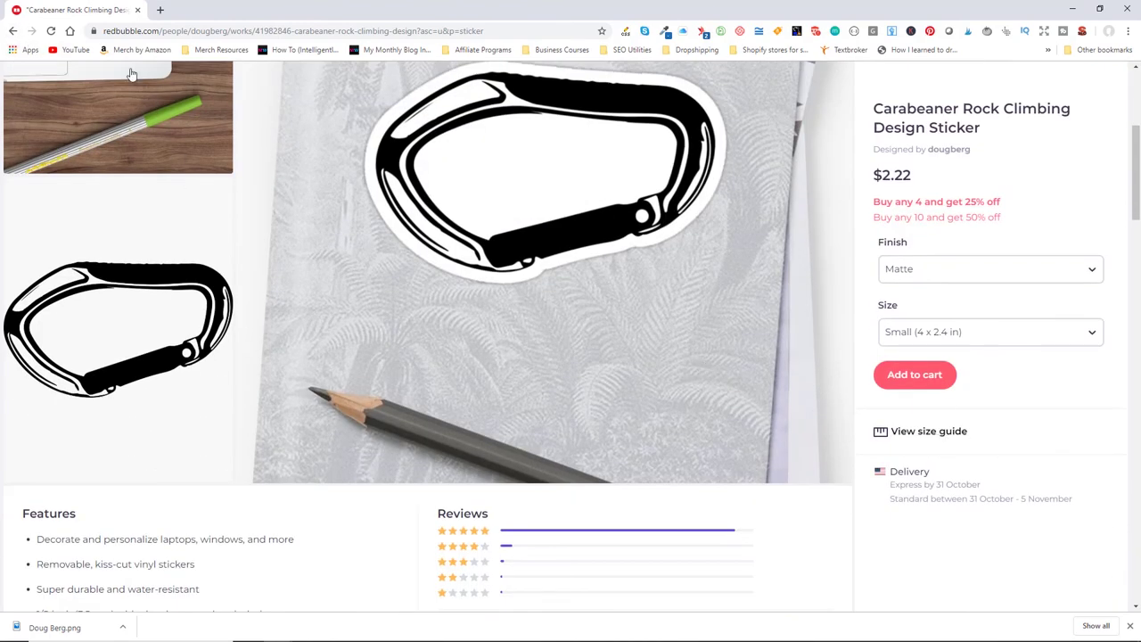
Return to the artist profile, open its Shop and look over the All Departments listing with the carabiner product
click(12, 31)
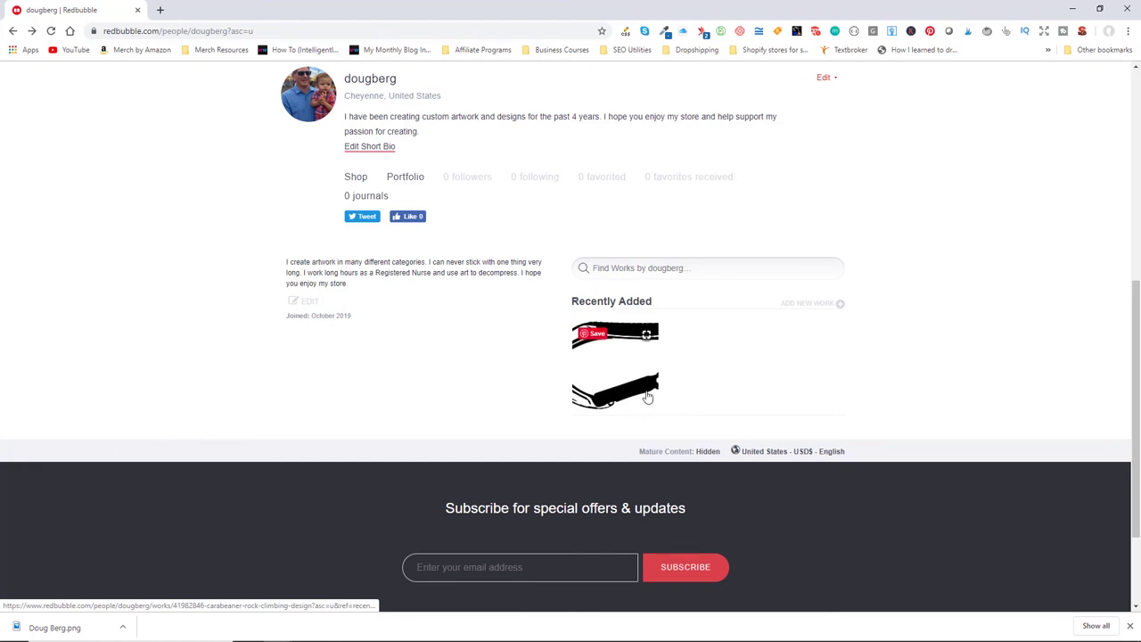
scroll(430, 365, up, 2)
click(354, 339)
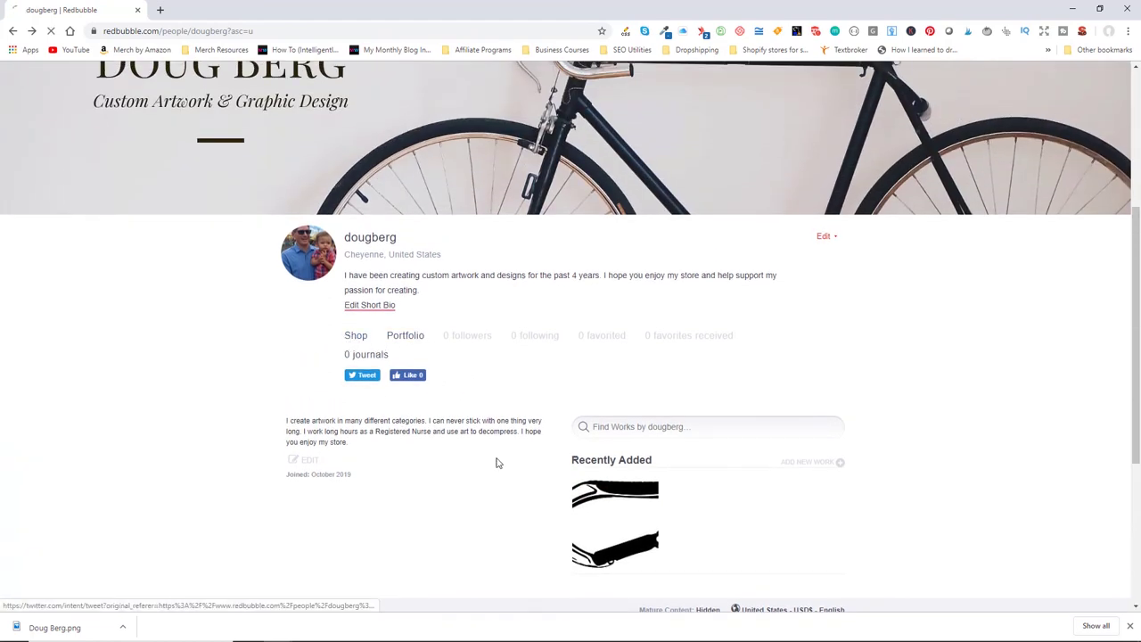
scroll(205, 413, down, 2)
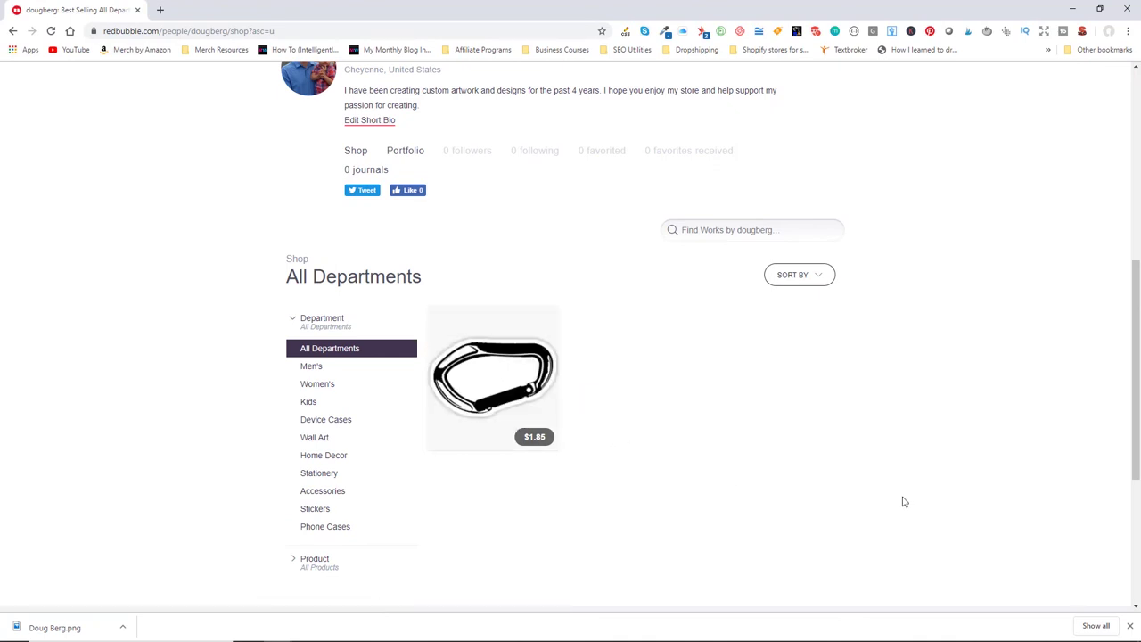
scroll(960, 517, up, 3)
scroll(969, 507, down, 3)
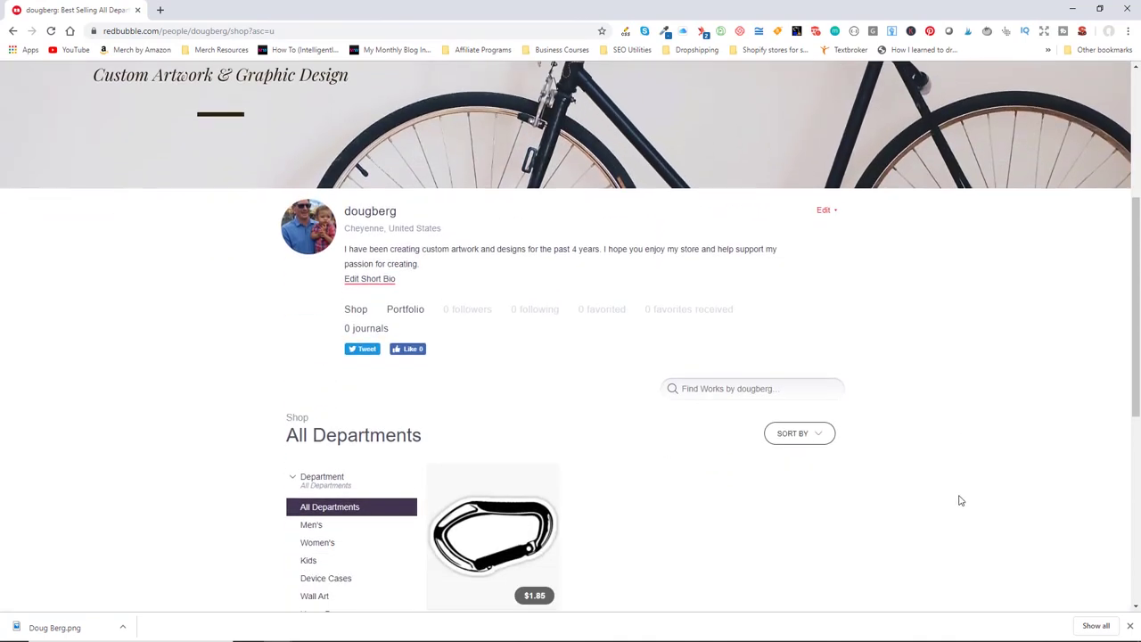
scroll(945, 503, down, 1)
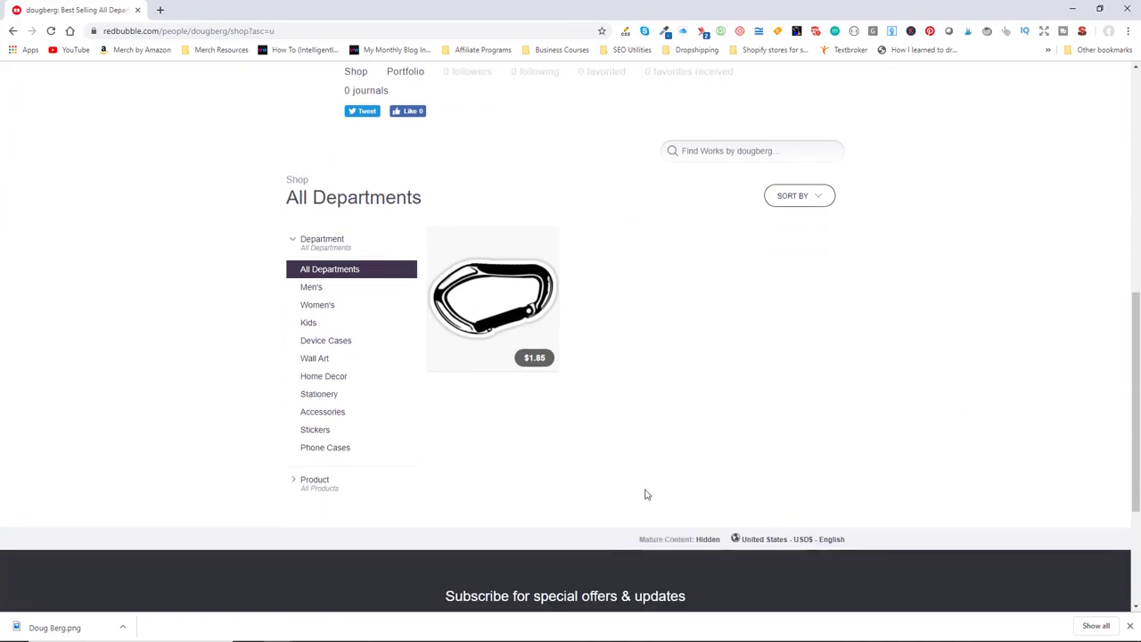